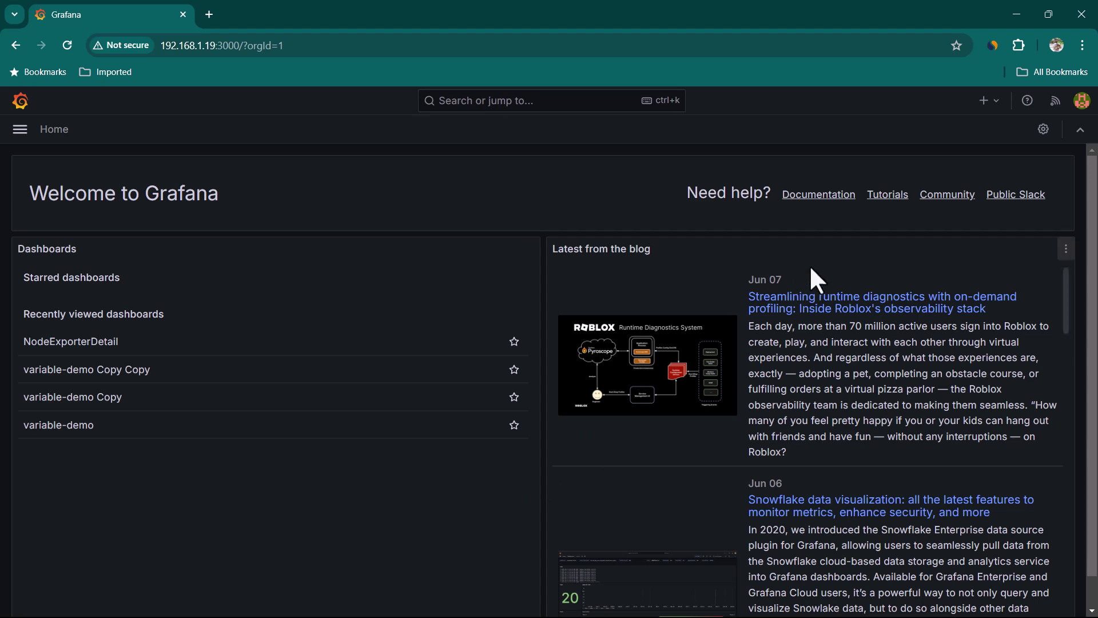
- Create a new dashboard with a panel on the prometheus data source and browse the visualization types
left_click(998, 109)
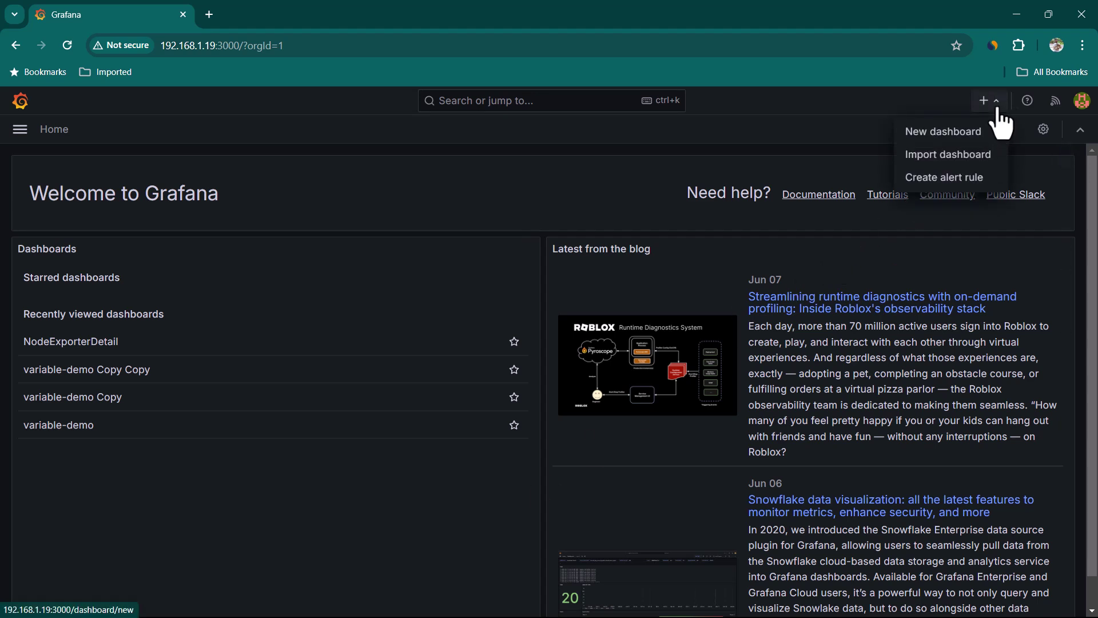
left_click(946, 131)
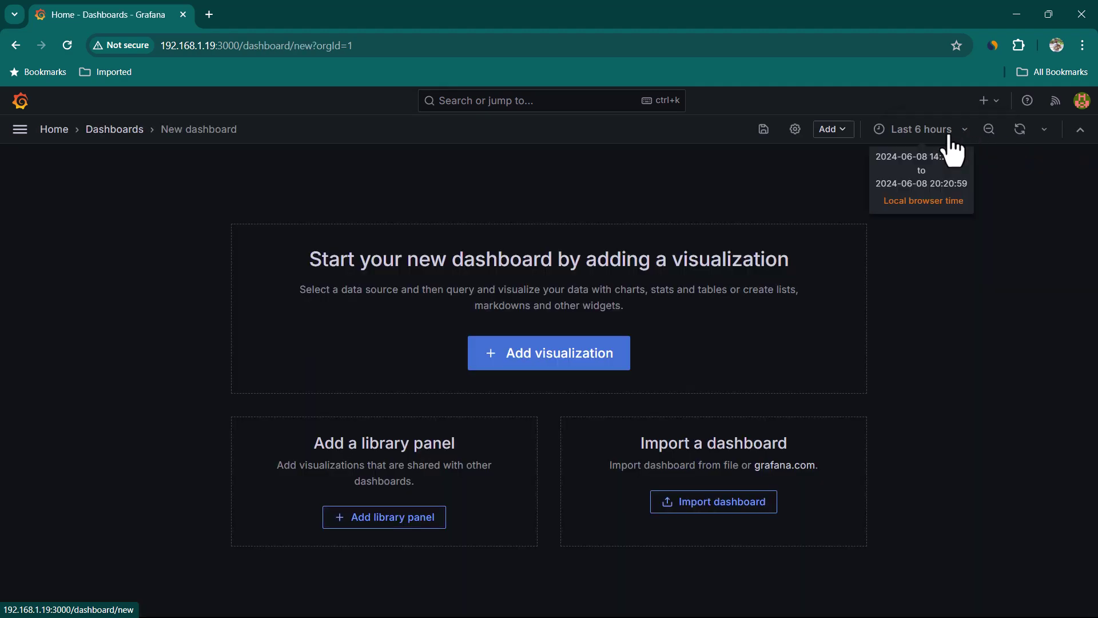
left_click(589, 369)
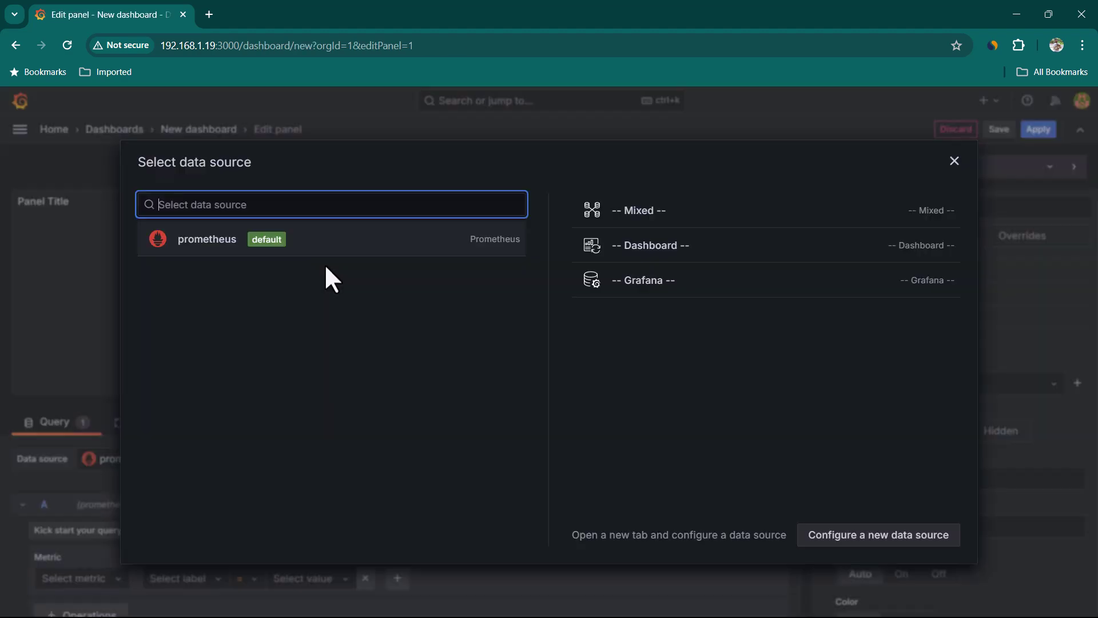
left_click(202, 247)
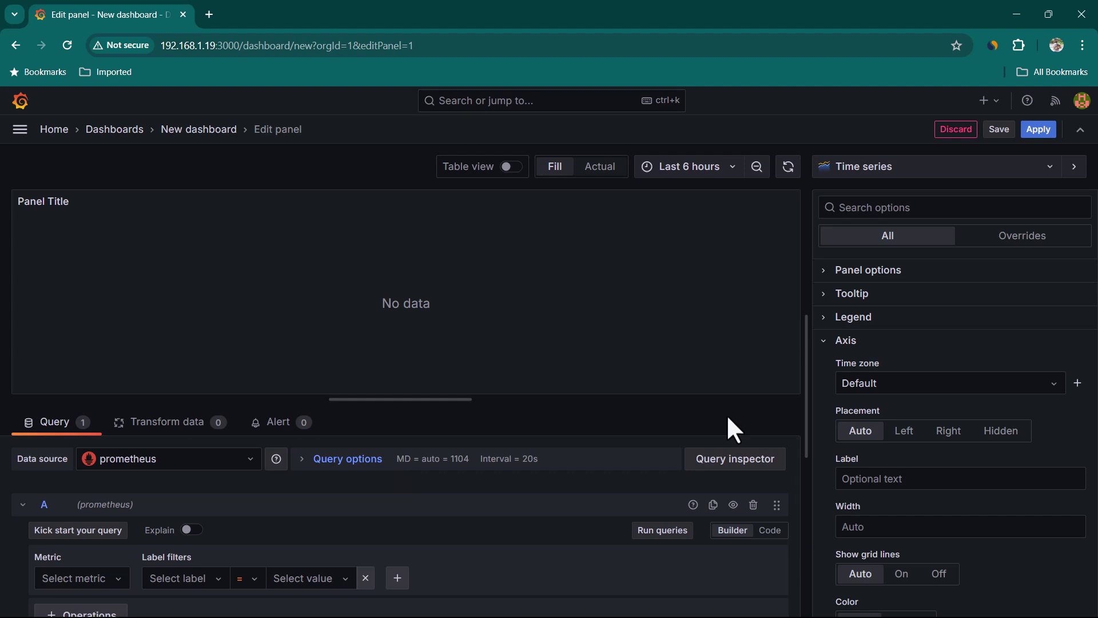
left_click(968, 168)
scroll(990, 418, "down", 8)
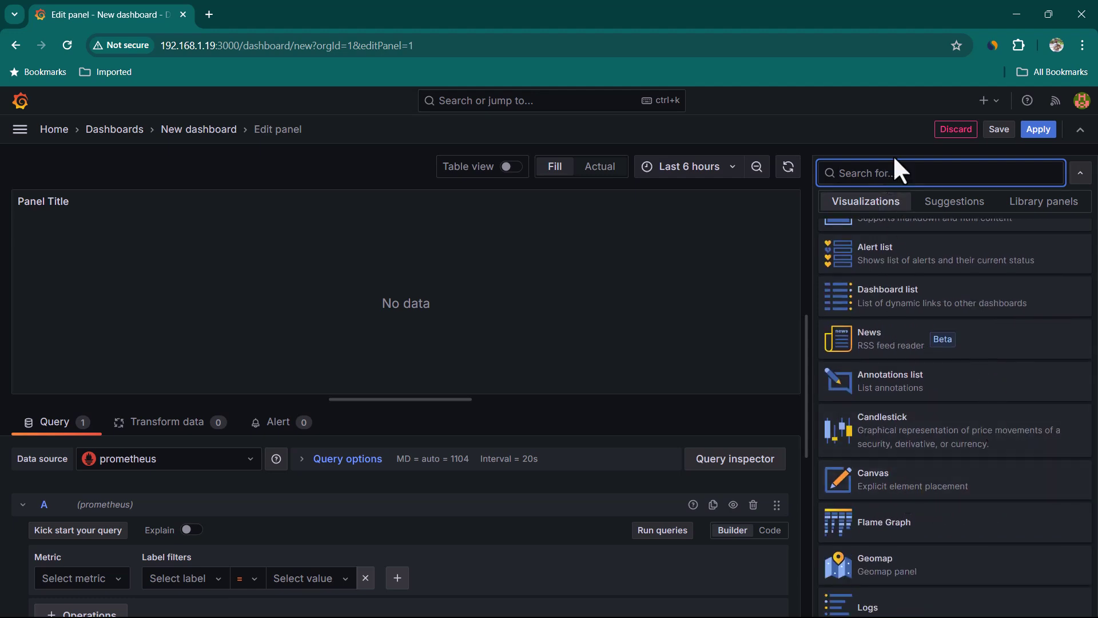
- Search 'ca' and switch the panel's visualization to Canvas
type("ca")
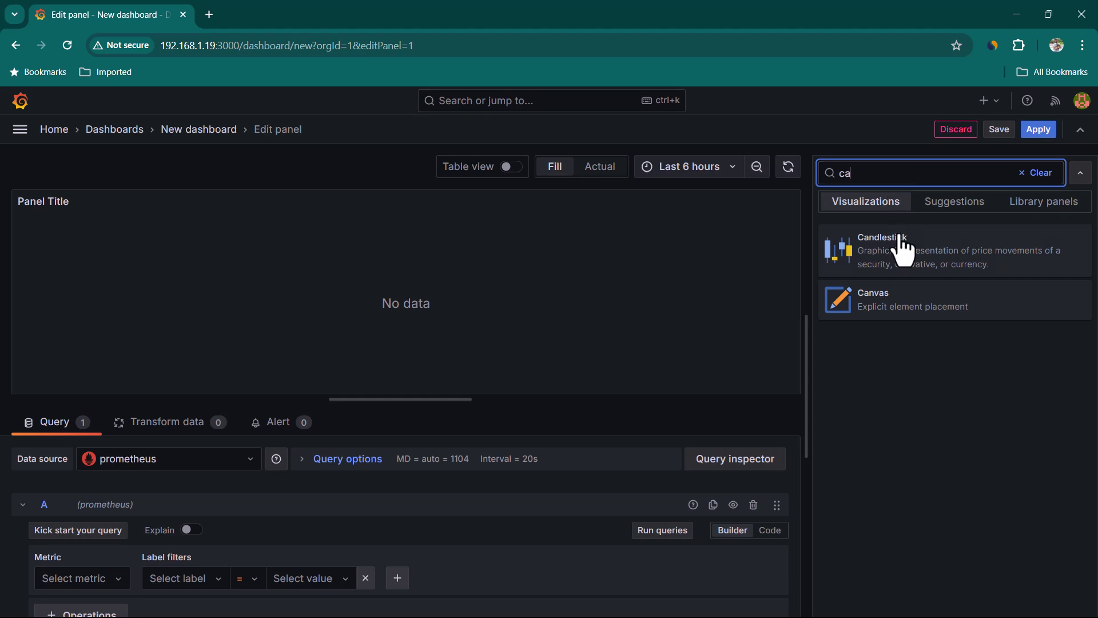
left_click(910, 309)
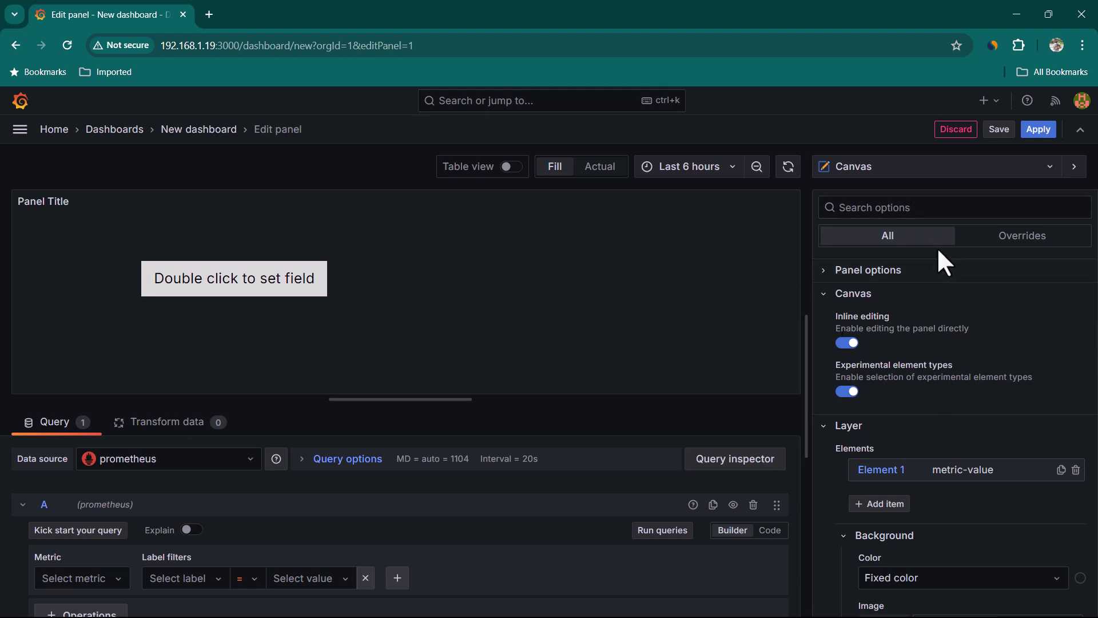
- Collapse the Canvas, Layer, Standard options, Data links, Value mappings and Thresholds sections, then reopen Canvas and Layer
scroll(927, 412, "down", 9)
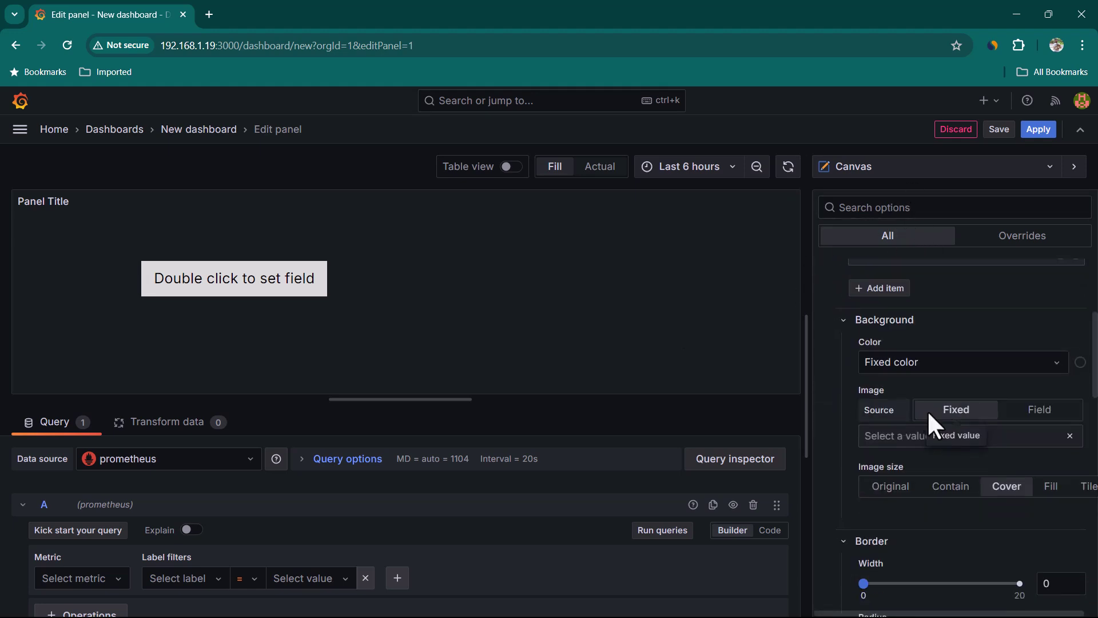
scroll(919, 424, "up", 9)
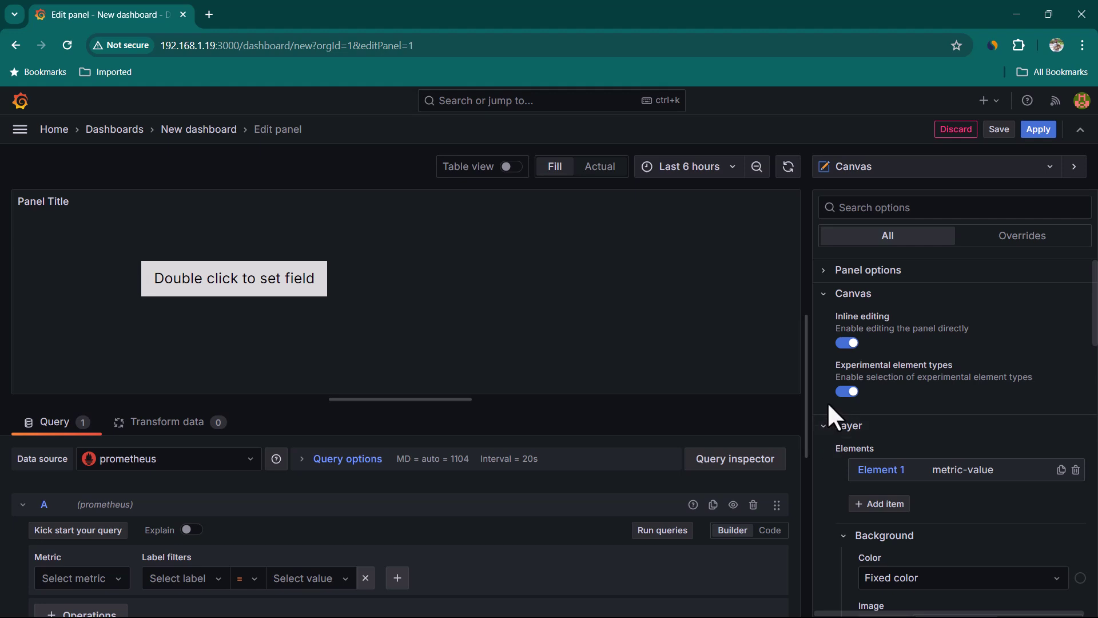
left_click(824, 294)
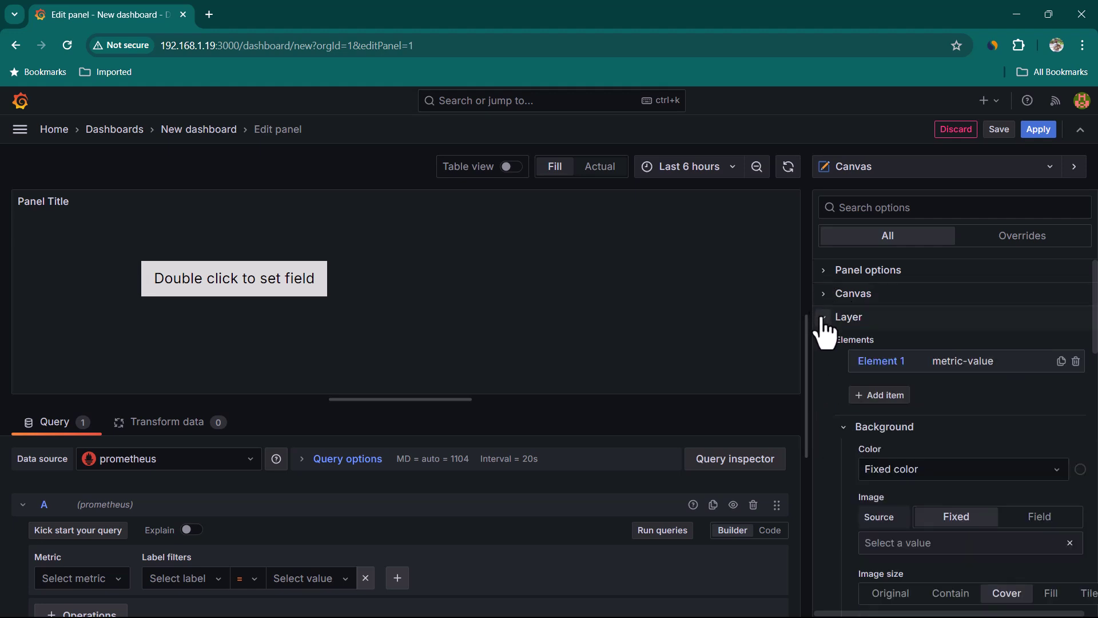
left_click(824, 318)
left_click(823, 341)
left_click(824, 364)
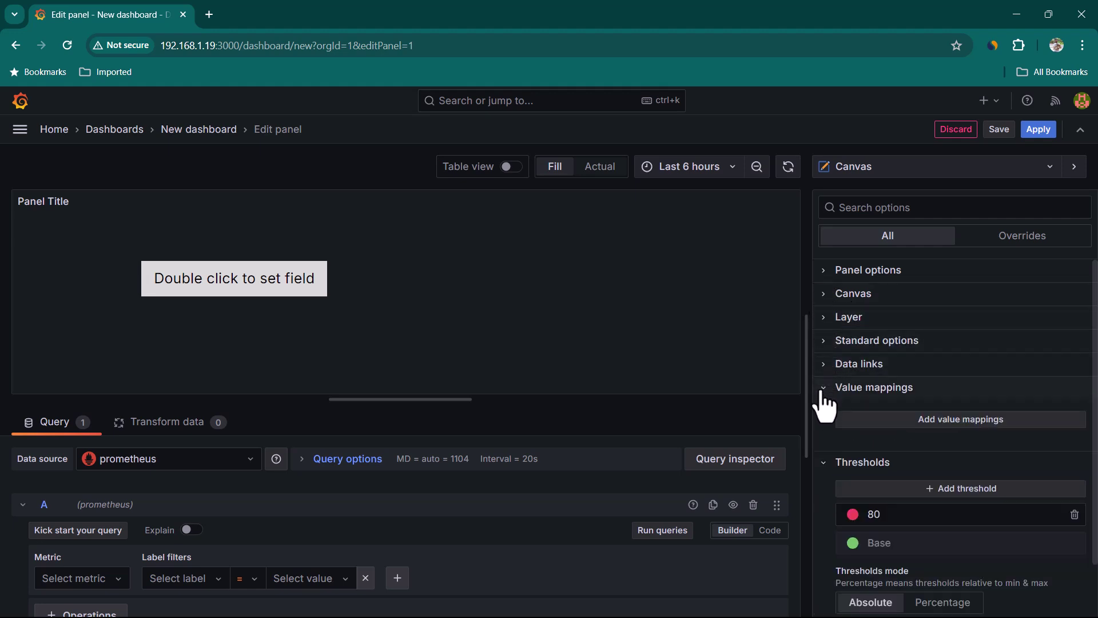
left_click(823, 388)
left_click(824, 410)
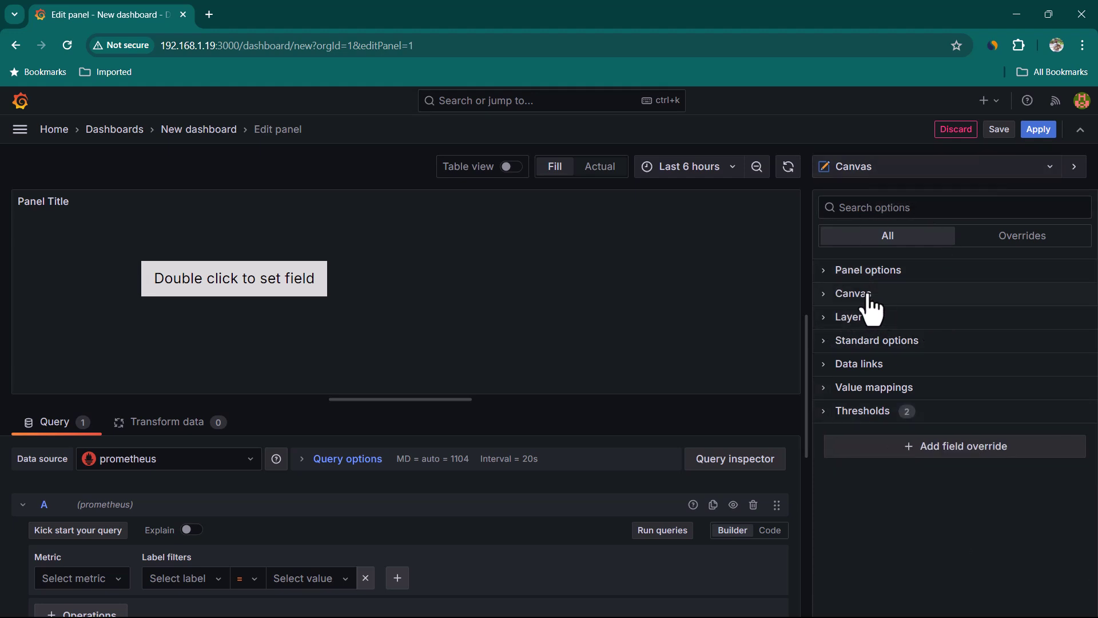
left_click(823, 295)
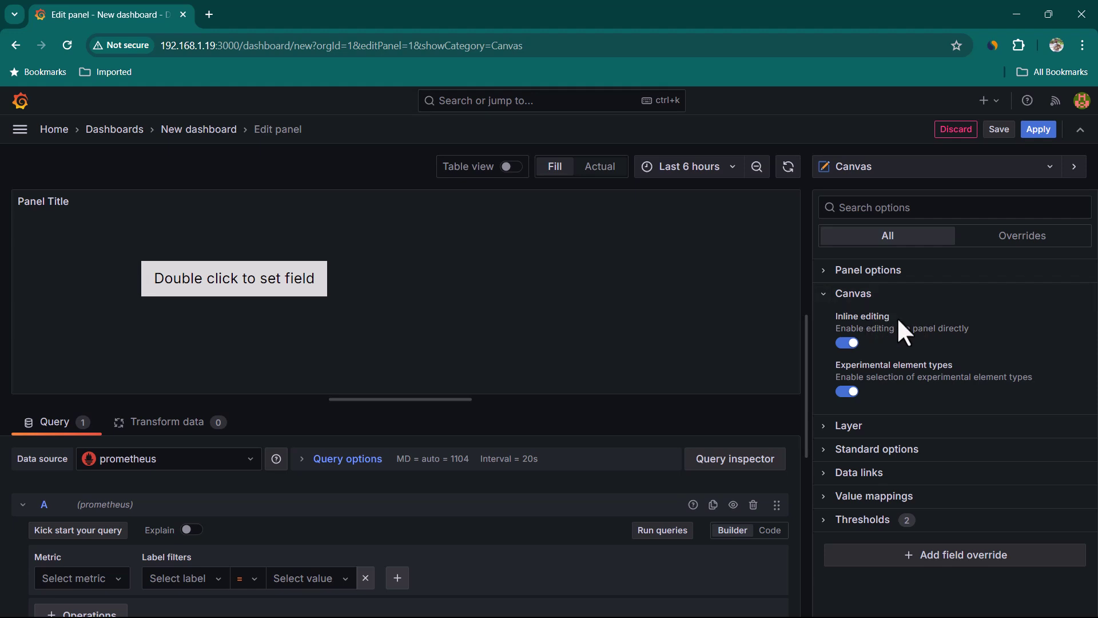
left_click(824, 430)
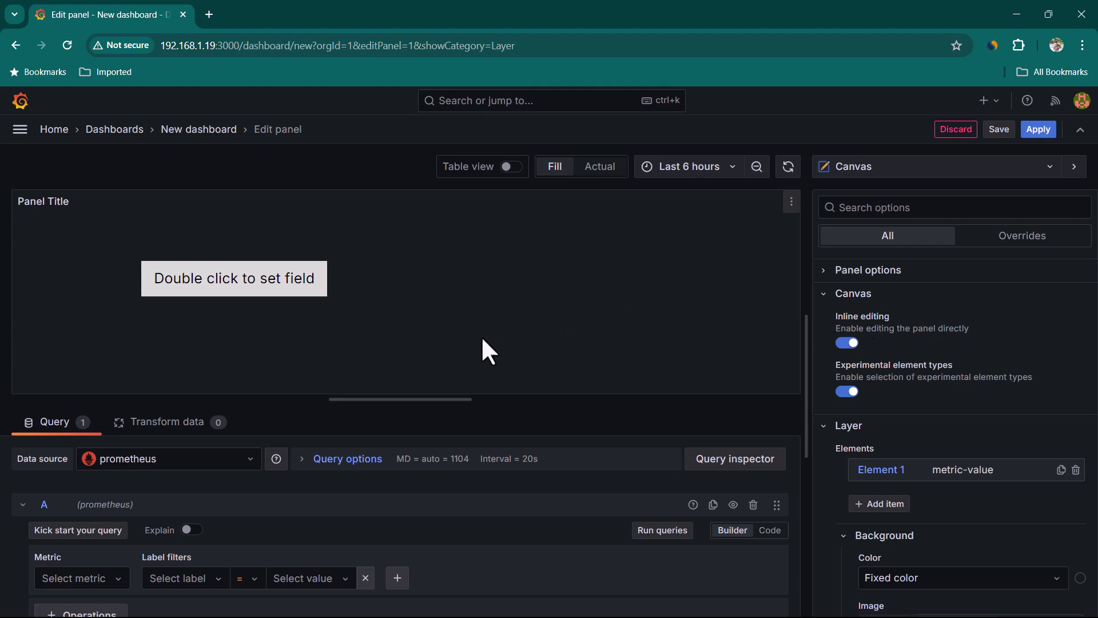
- Select the default metric-value element and delete it from the Layer's element list
left_click(238, 286)
scroll(1027, 441, "down", 1)
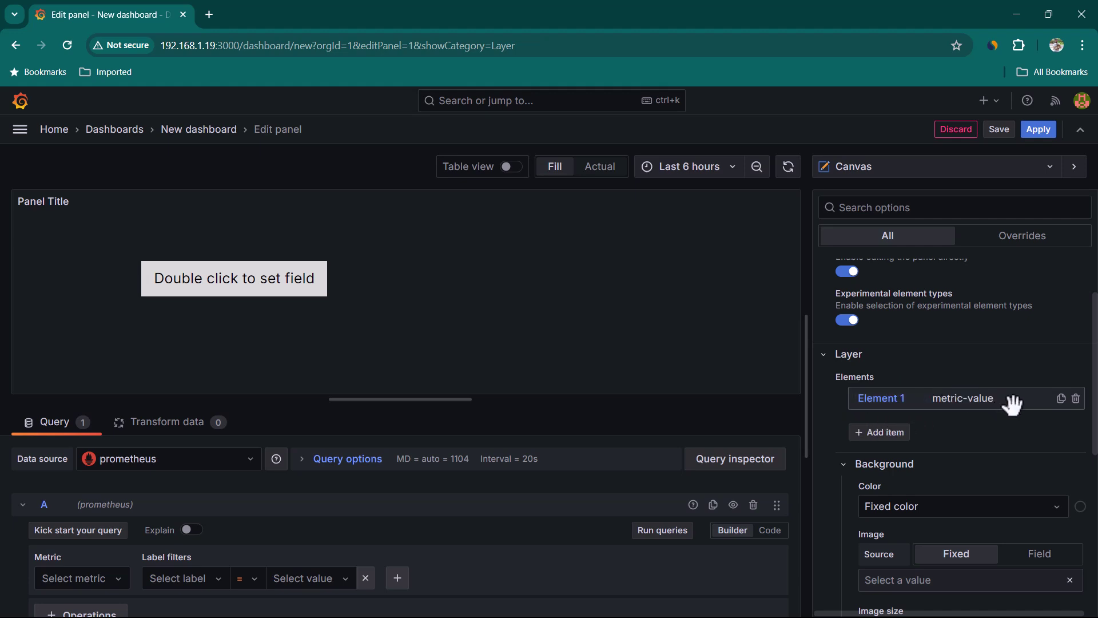
left_click(1076, 399)
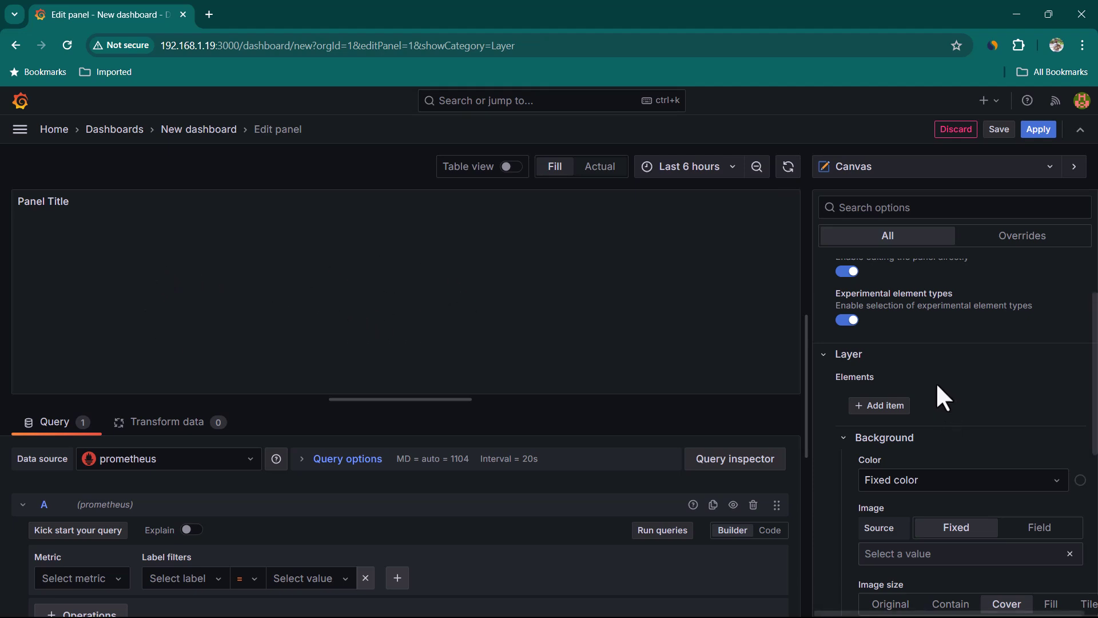
- Add a Metric Value element (Element 1, 260 x 50) and drag it toward the panel's top-left
left_click(885, 406)
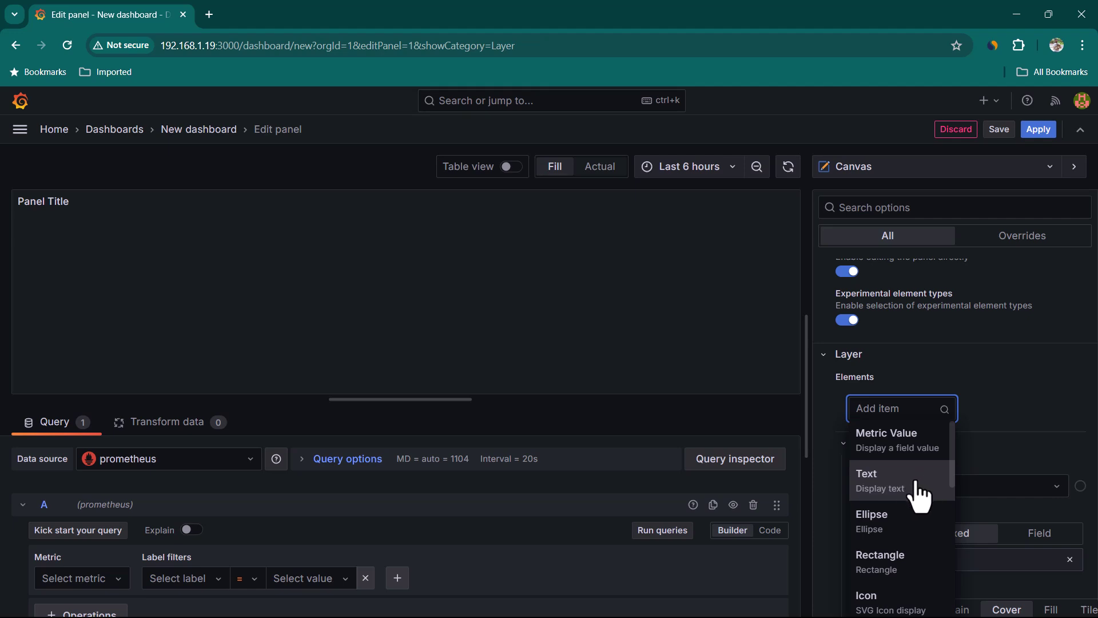
left_click(923, 450)
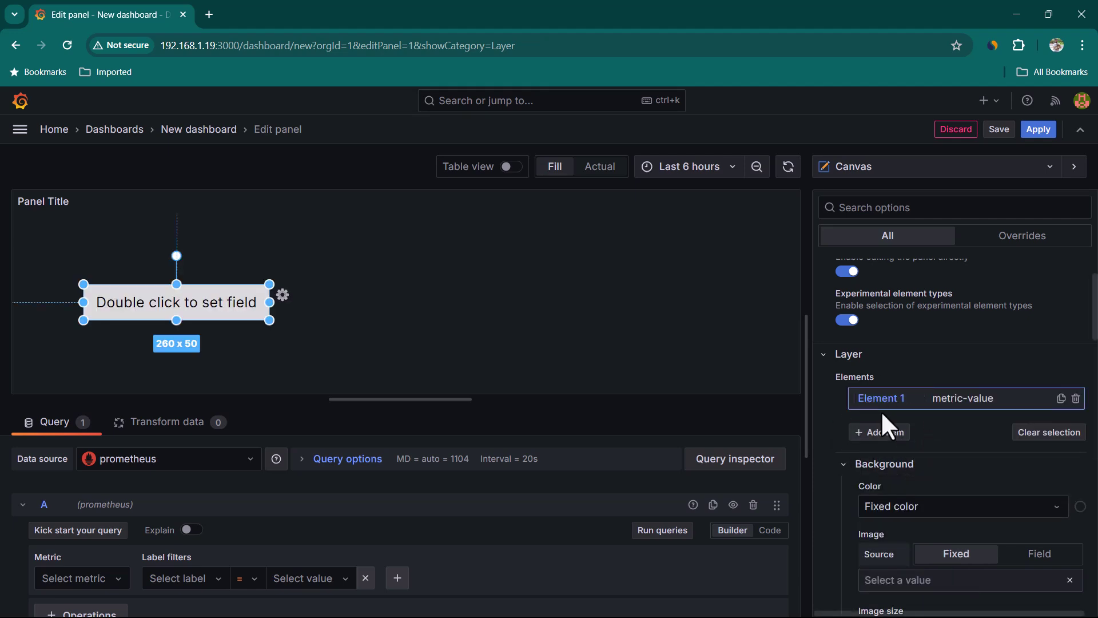
left_click_drag(232, 305, 202, 245)
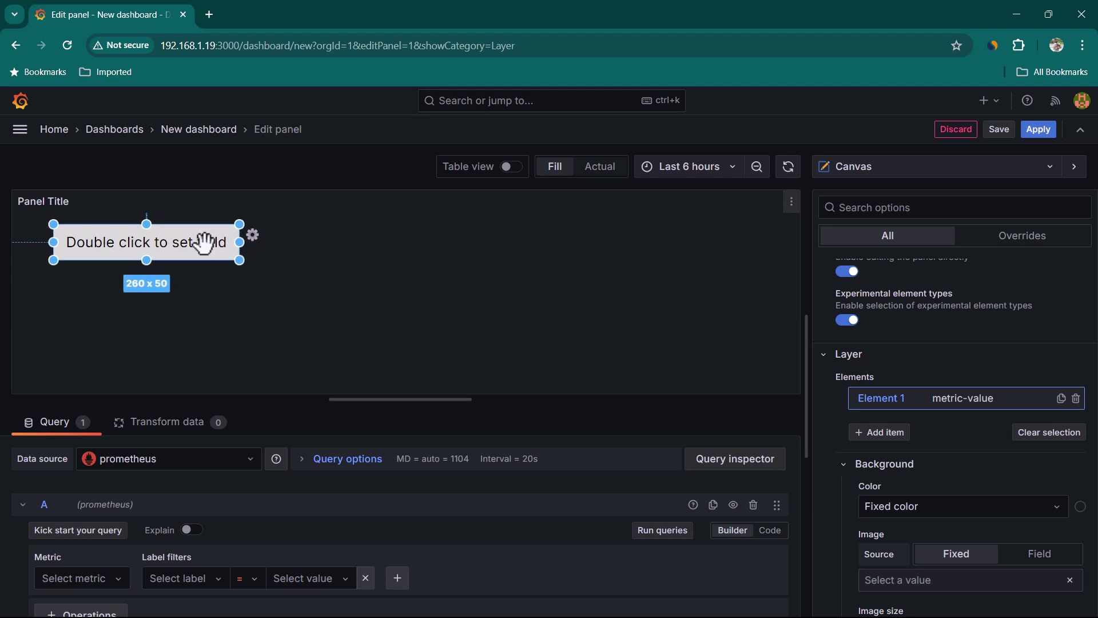
- Add a Text element below the metric value and set its text to 'demo text'
left_click(892, 436)
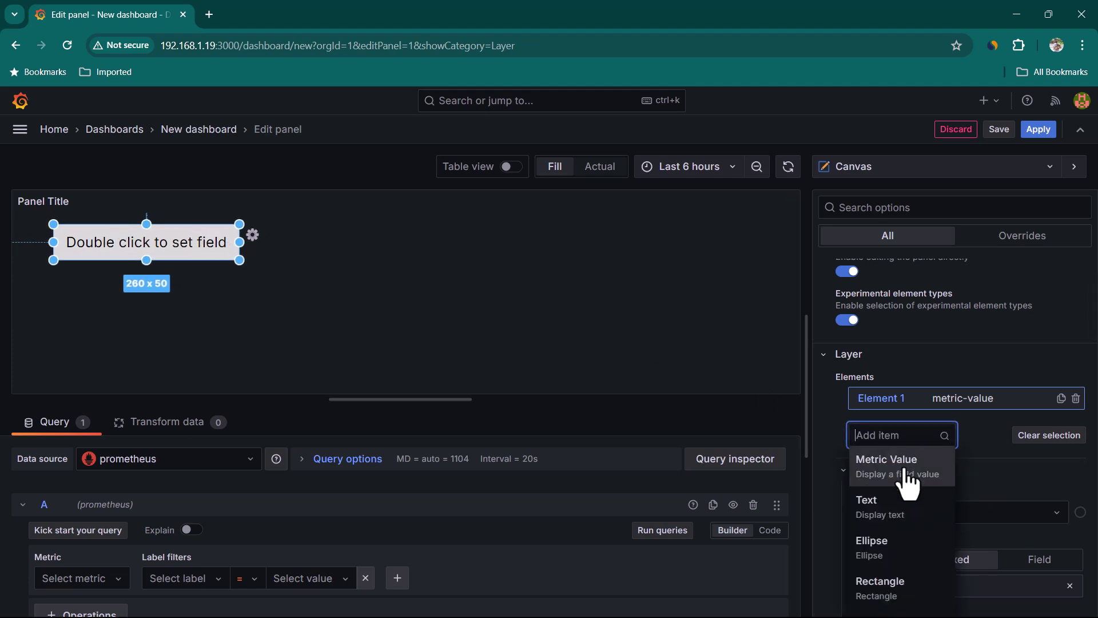
left_click(888, 524)
left_click_drag(36, 233, 81, 293)
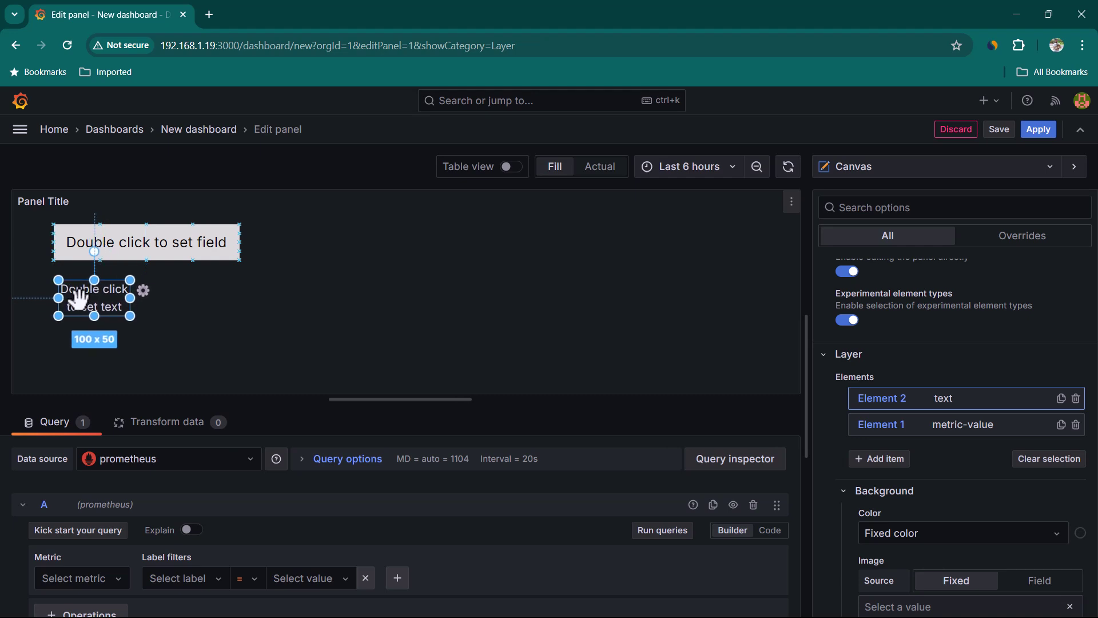
double_click(100, 301)
type("demo text")
- Add an Ellipse element and move it into the middle of the panel
left_click(879, 458)
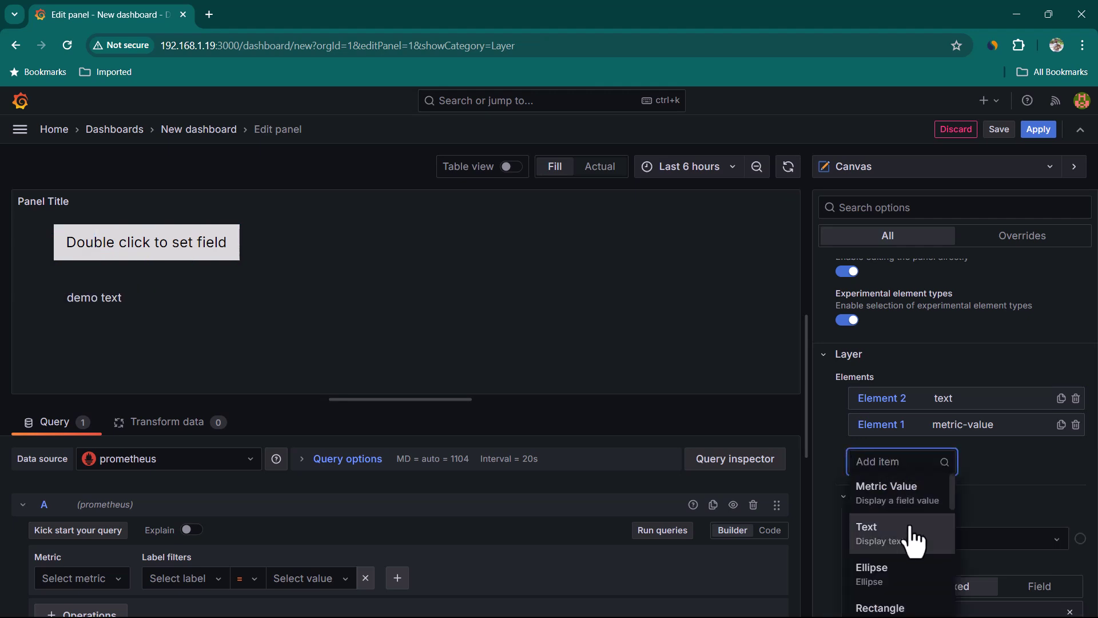
left_click(910, 589)
left_click_drag(80, 286, 355, 289)
left_click(336, 295)
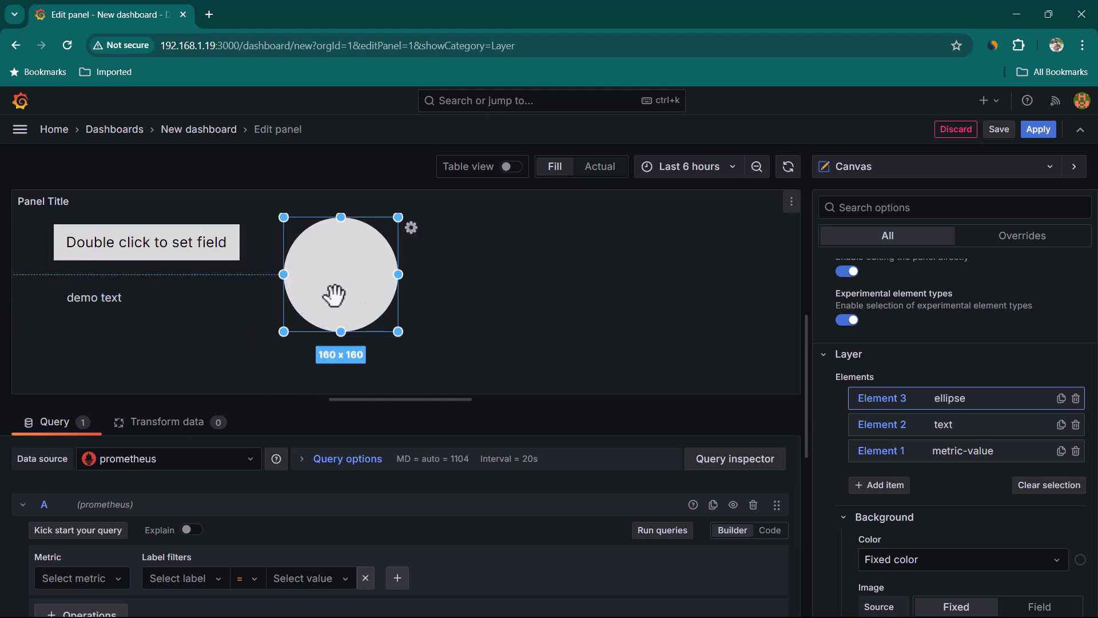
- Add a 240 x 160 Rectangle element to the right of the circle
left_click(878, 485)
scroll(904, 569, "down", 2)
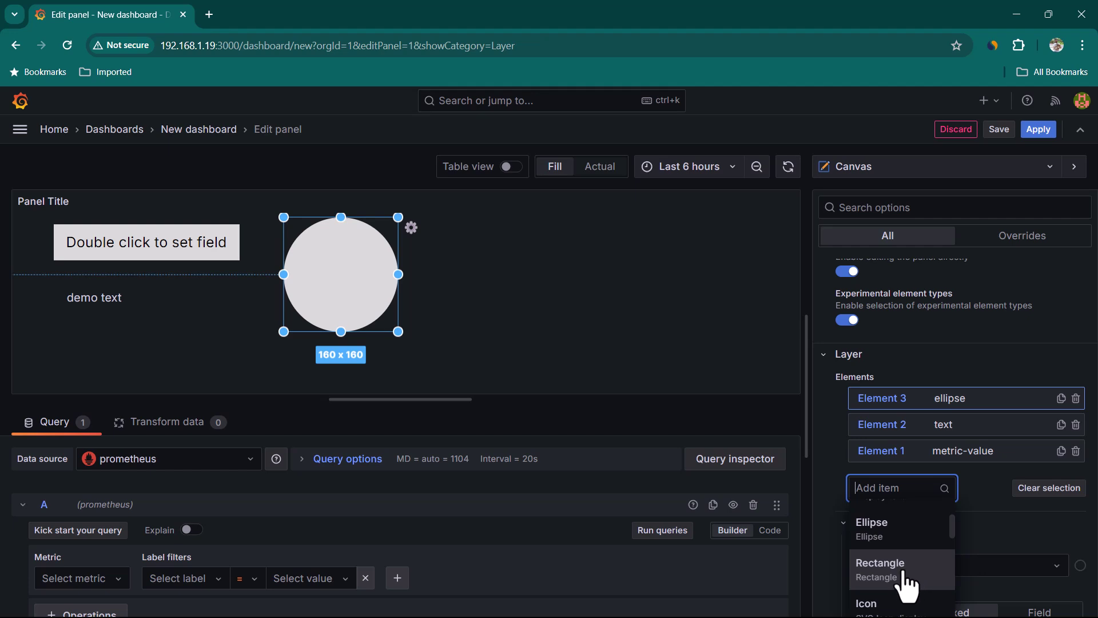
left_click(907, 575)
left_click_drag(164, 282, 585, 290)
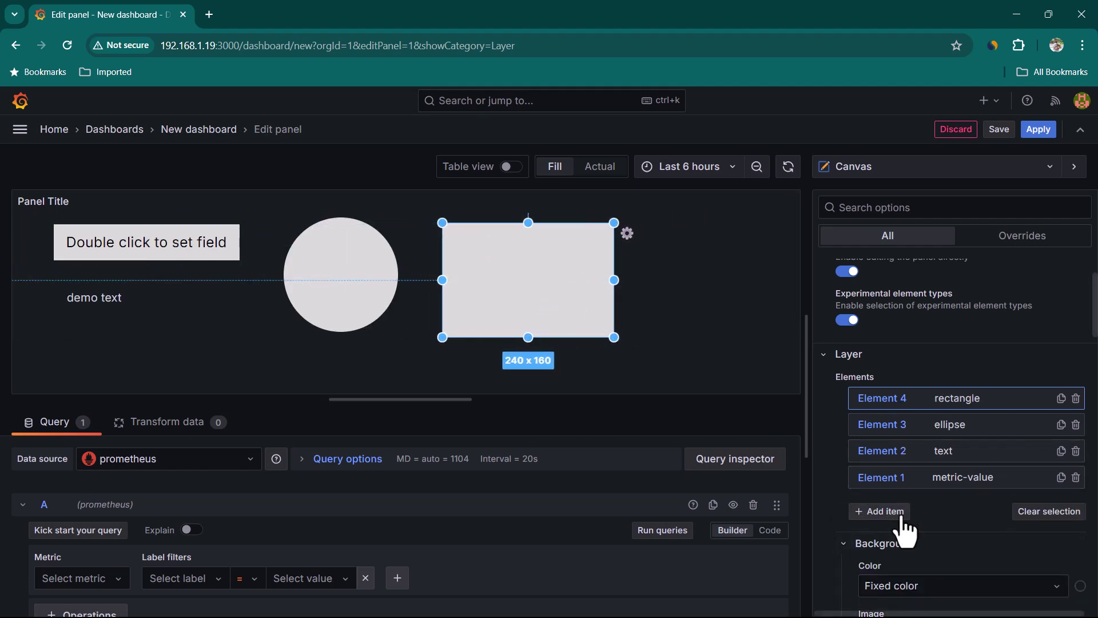
scroll(907, 530, "down", 1)
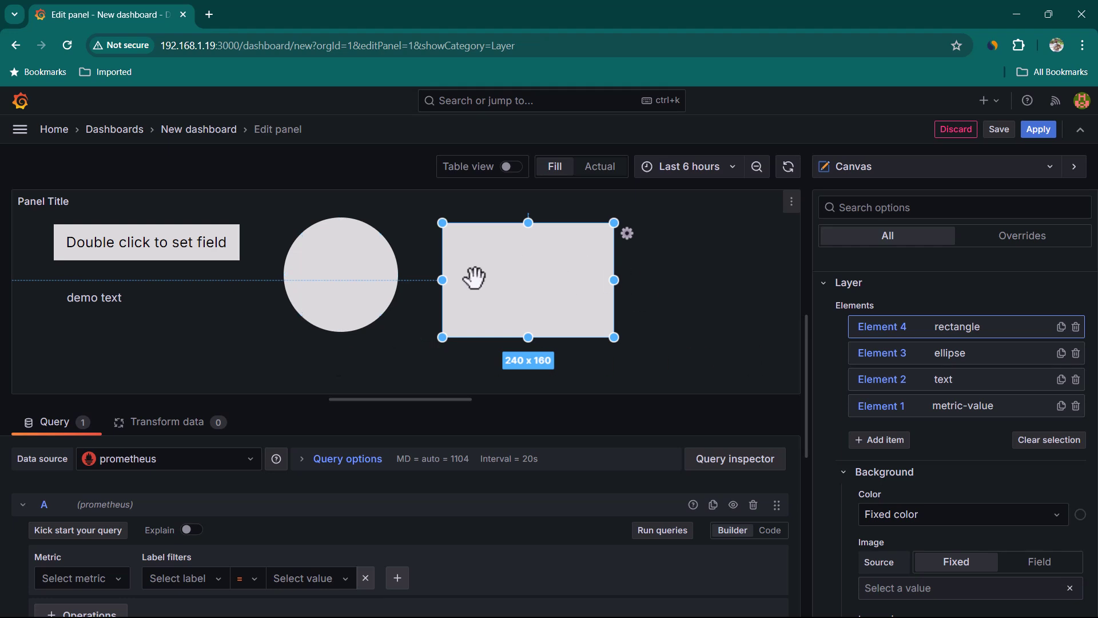
scroll(963, 437, "down", 1)
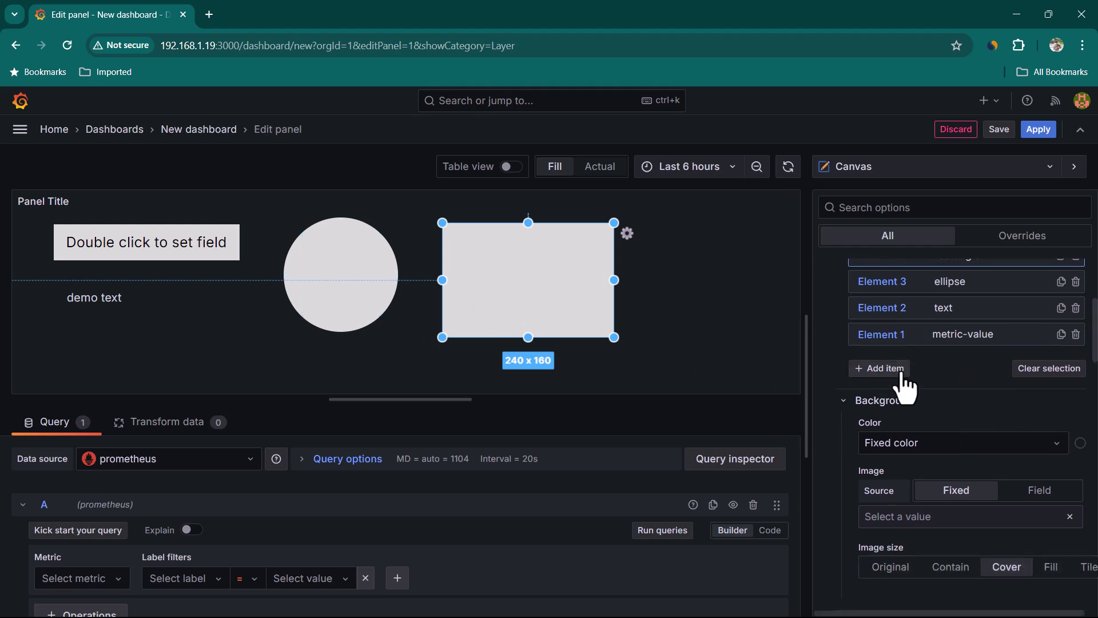
left_click(904, 371)
scroll(912, 490, "down", 1)
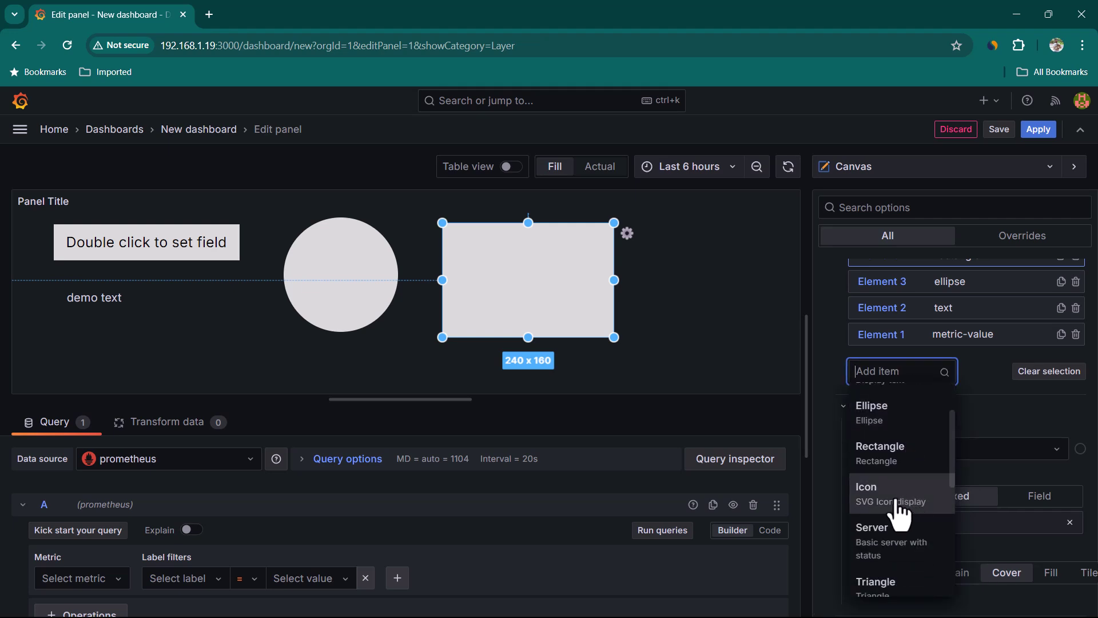
- Add an Icon element (Element 5, 100 x 100) beside the rectangle
left_click(900, 506)
left_click_drag(117, 321, 697, 282)
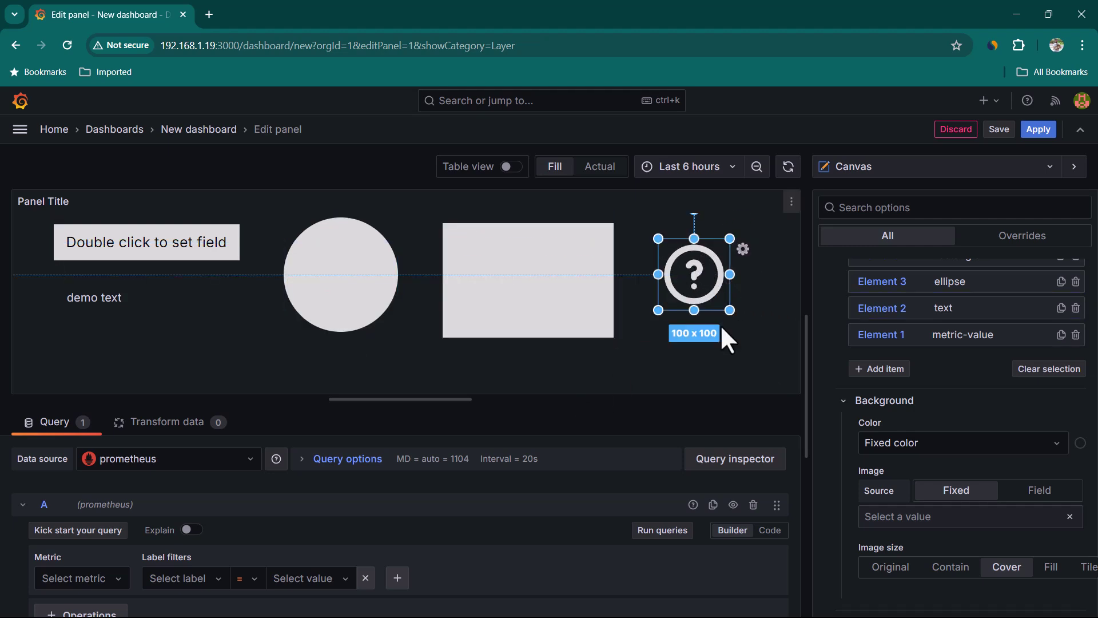
scroll(973, 401, "up", 1)
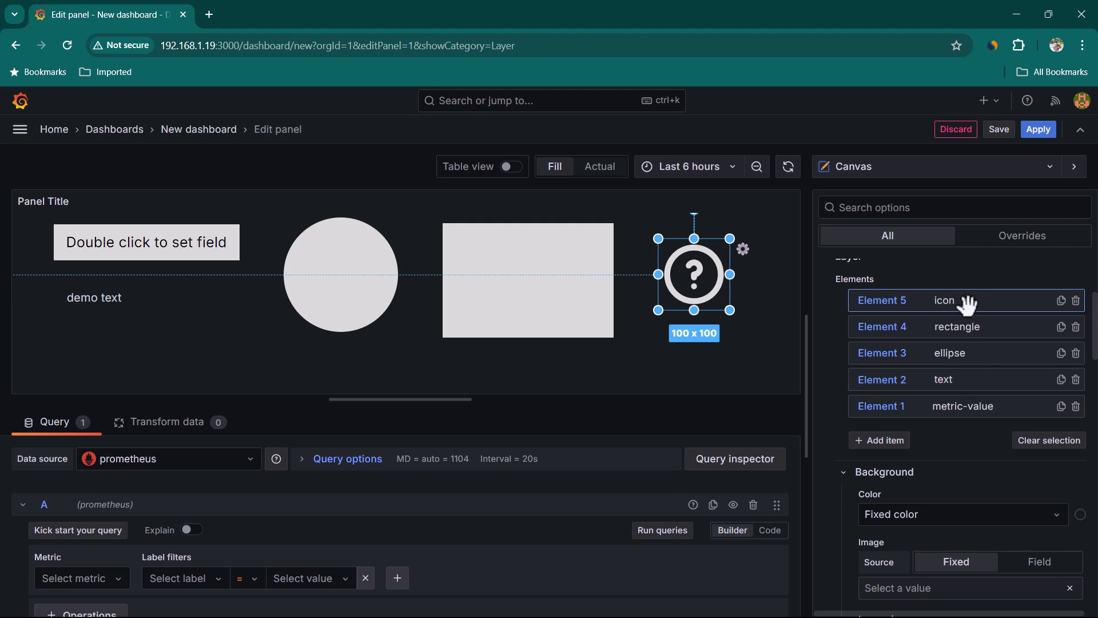
scroll(979, 431, "down", 8)
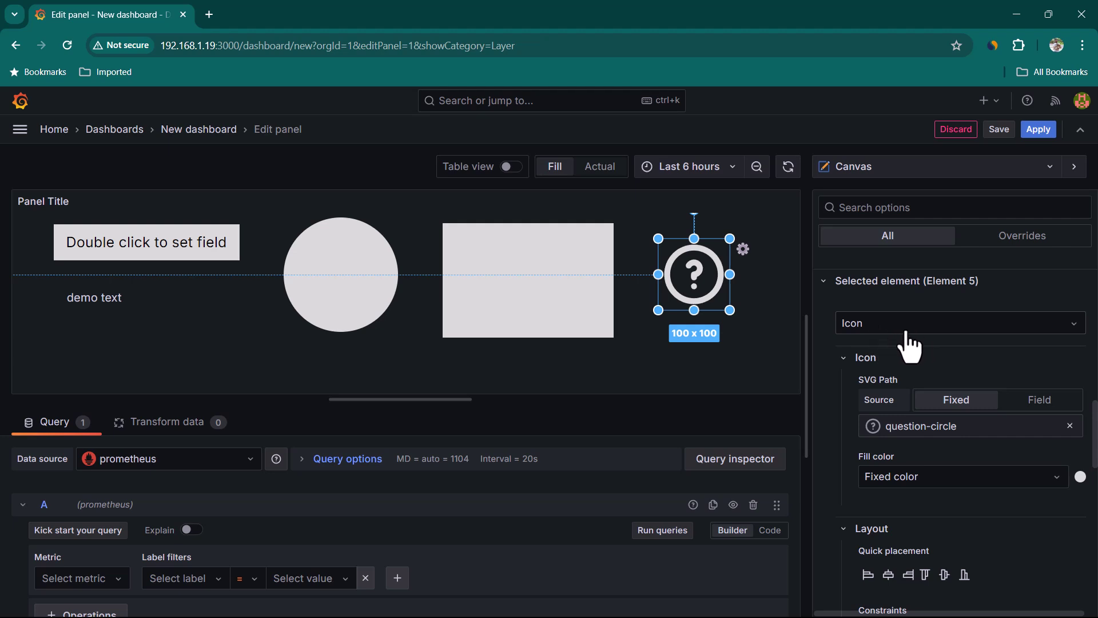
- Change the icon's SVG path from the question mark to the user icon
left_click(994, 437)
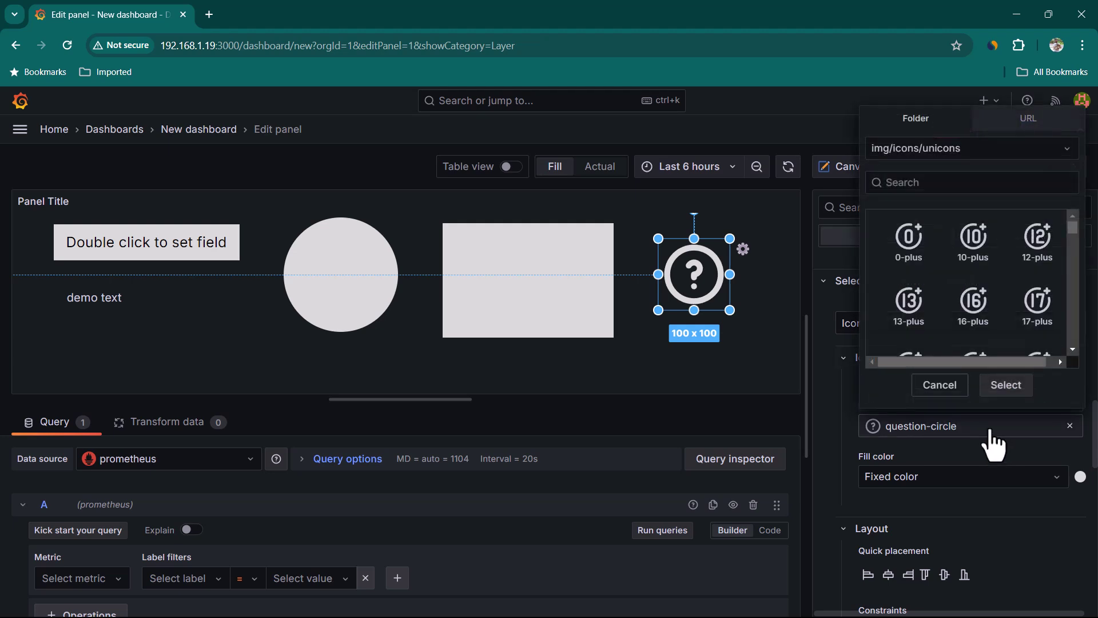
scroll(987, 274, "down", 8)
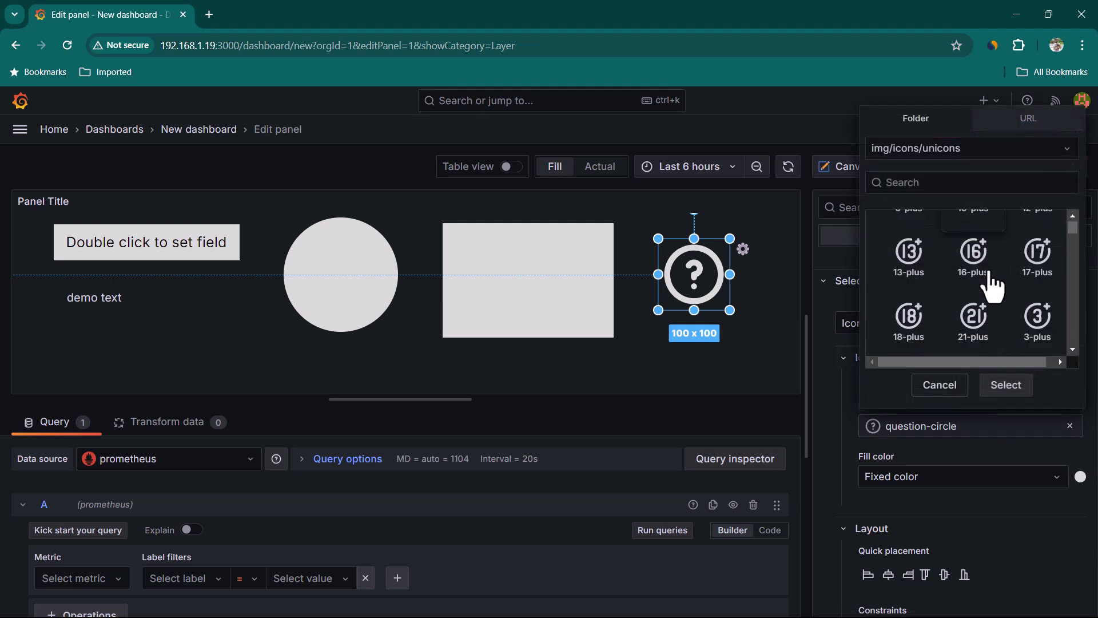
left_click(931, 184)
type("user")
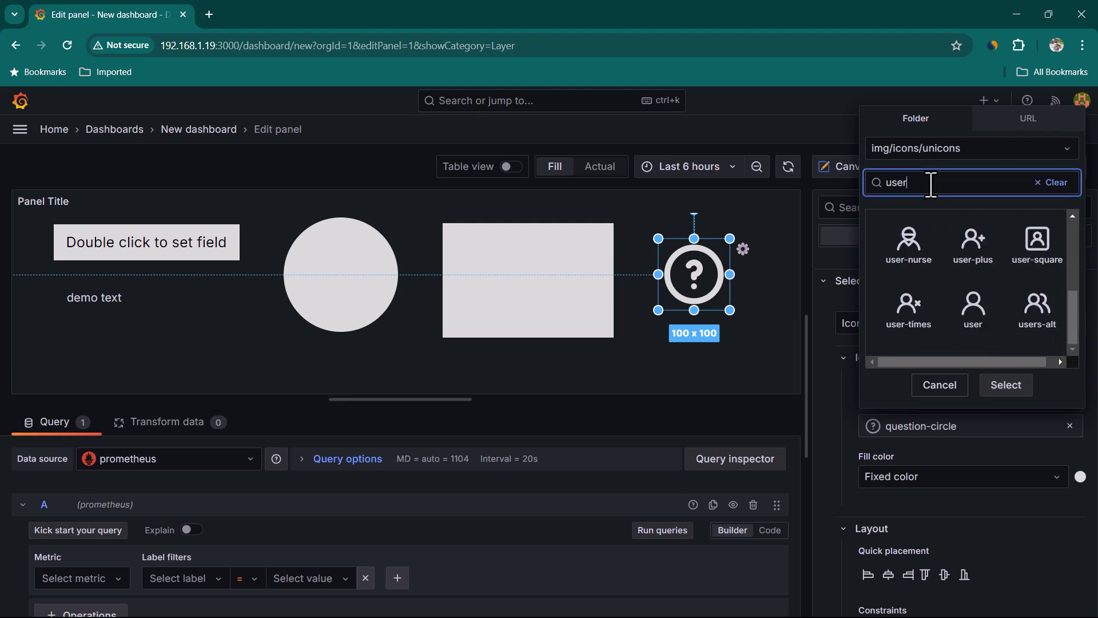
left_click(974, 321)
left_click(1008, 389)
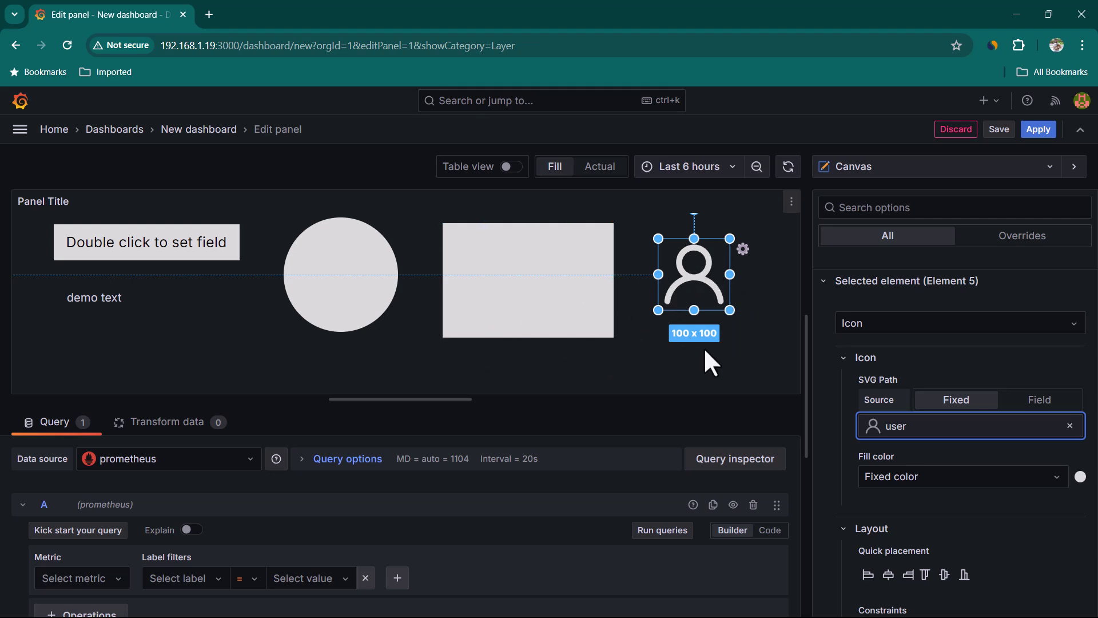
scroll(913, 379, "up", 3)
- Add a 100 x 100 server element to the canvas
left_click(875, 444)
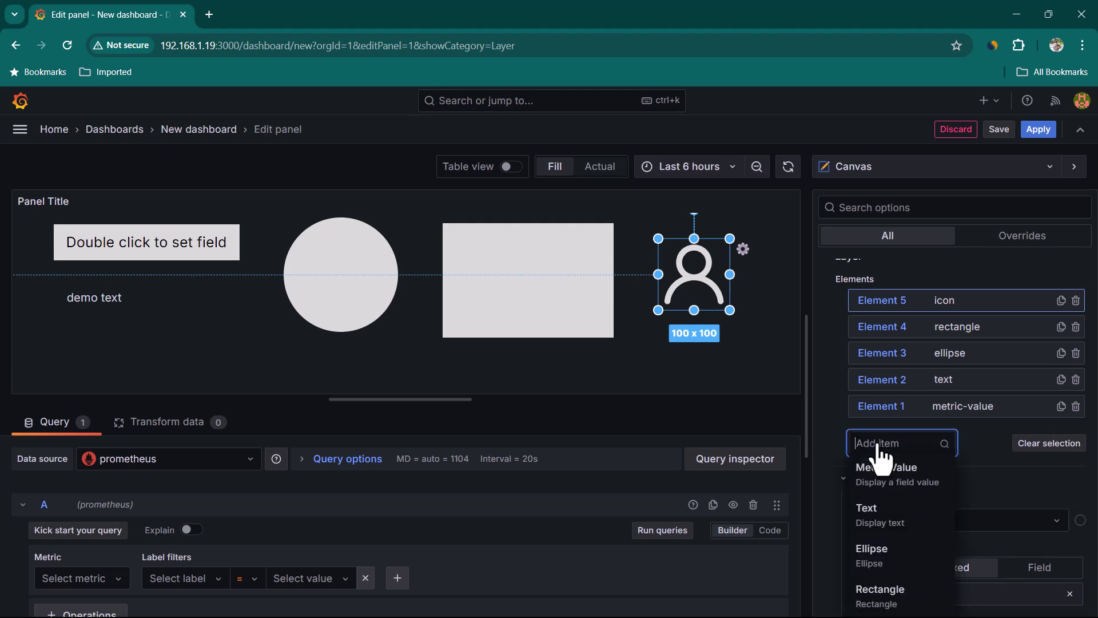
scroll(907, 486, "down", 4)
scroll(914, 511, "up", 1)
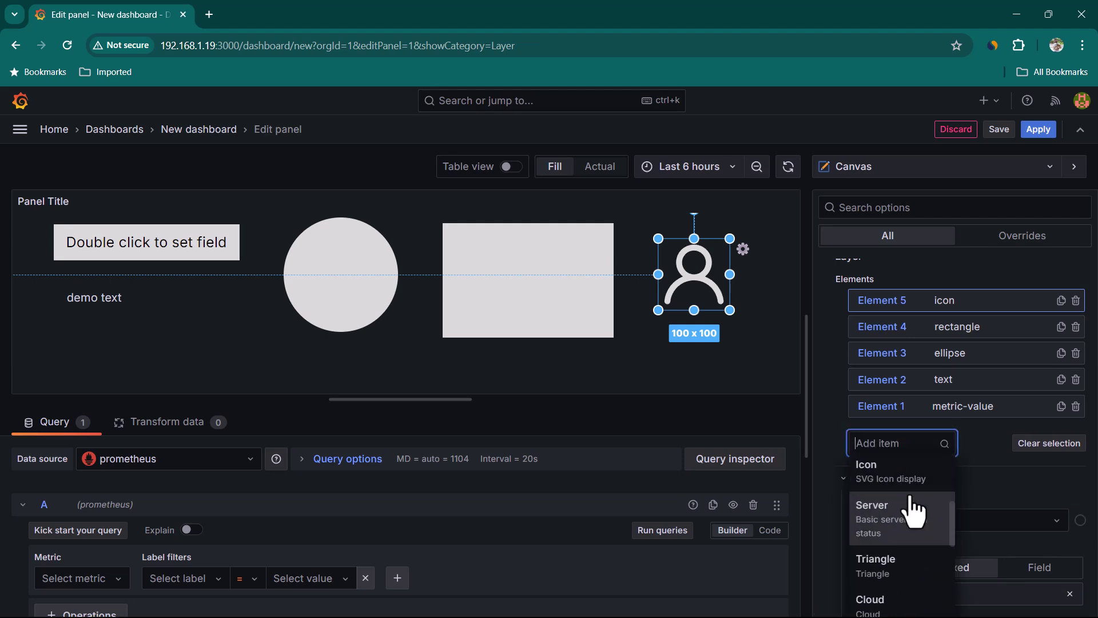
left_click(914, 511)
left_click_drag(95, 262, 730, 290)
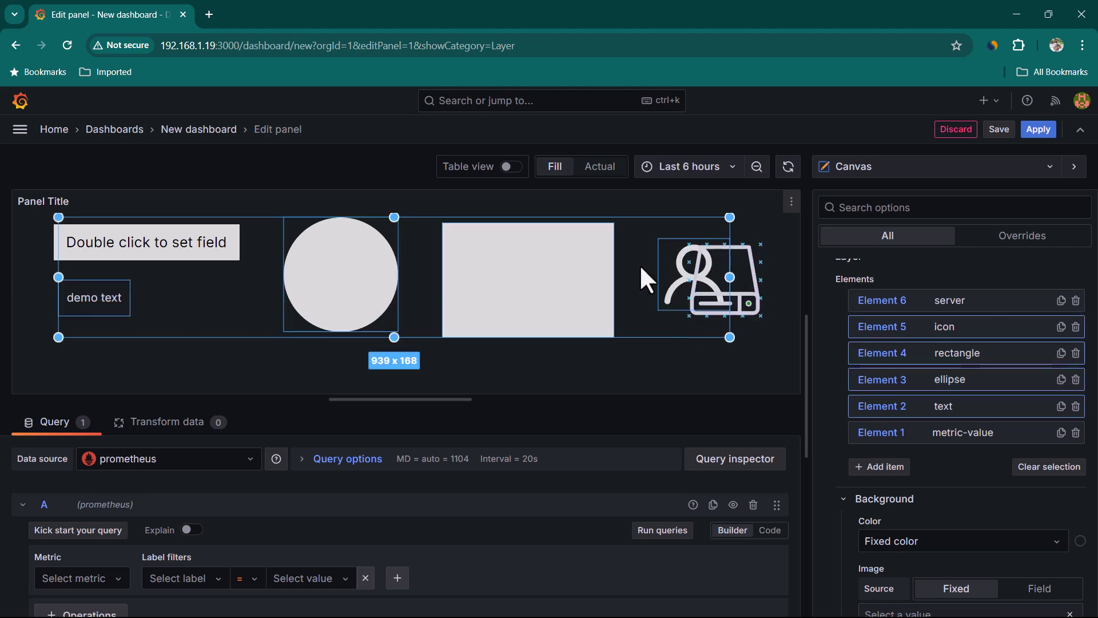
- Move the circle beside the demo text, the rectangle next to it, and the server beside the rectangle
left_click(669, 349)
left_click_drag(302, 306, 176, 351)
left_click_drag(474, 285, 299, 278)
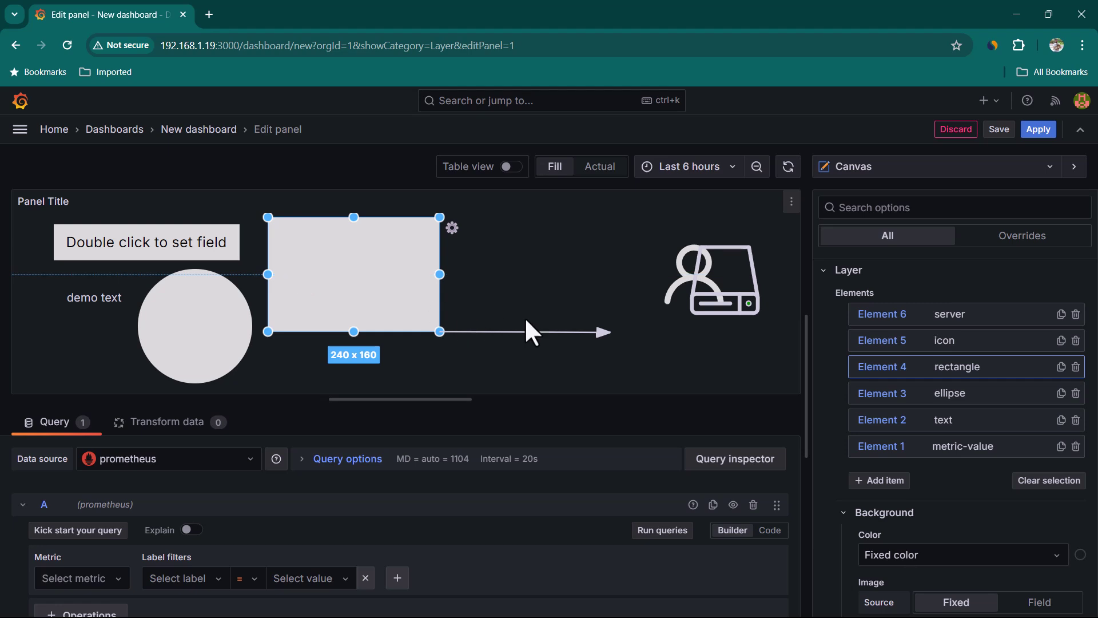
left_click_drag(716, 280, 503, 275)
- Set the server type to Stack and nudge the server slightly right and down
left_click(503, 286)
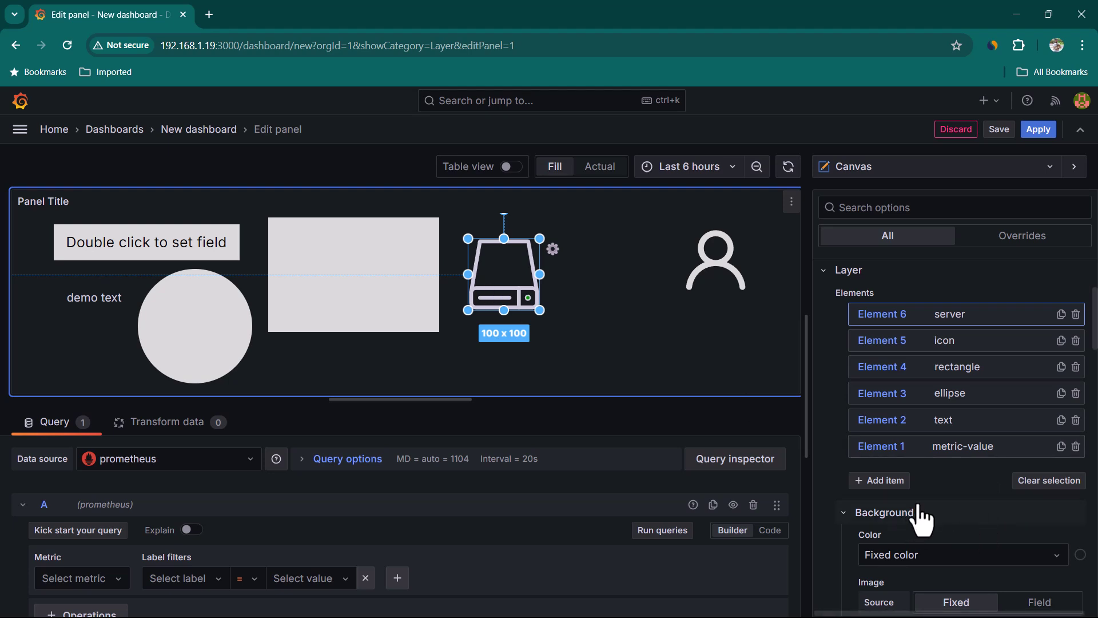
scroll(929, 479, "down", 10)
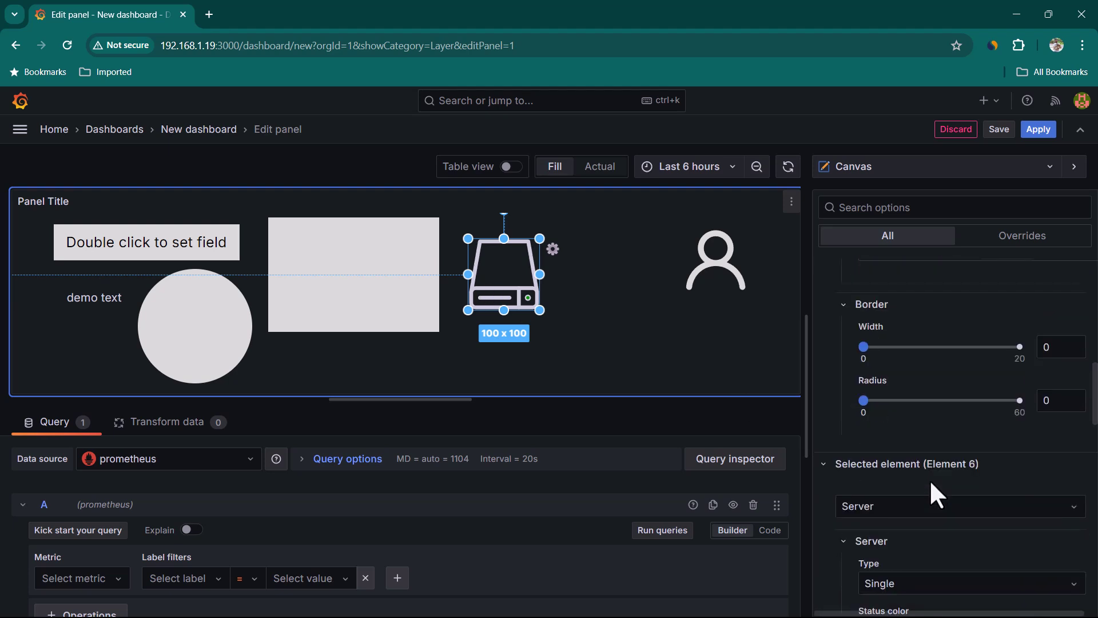
scroll(921, 421, "down", 2)
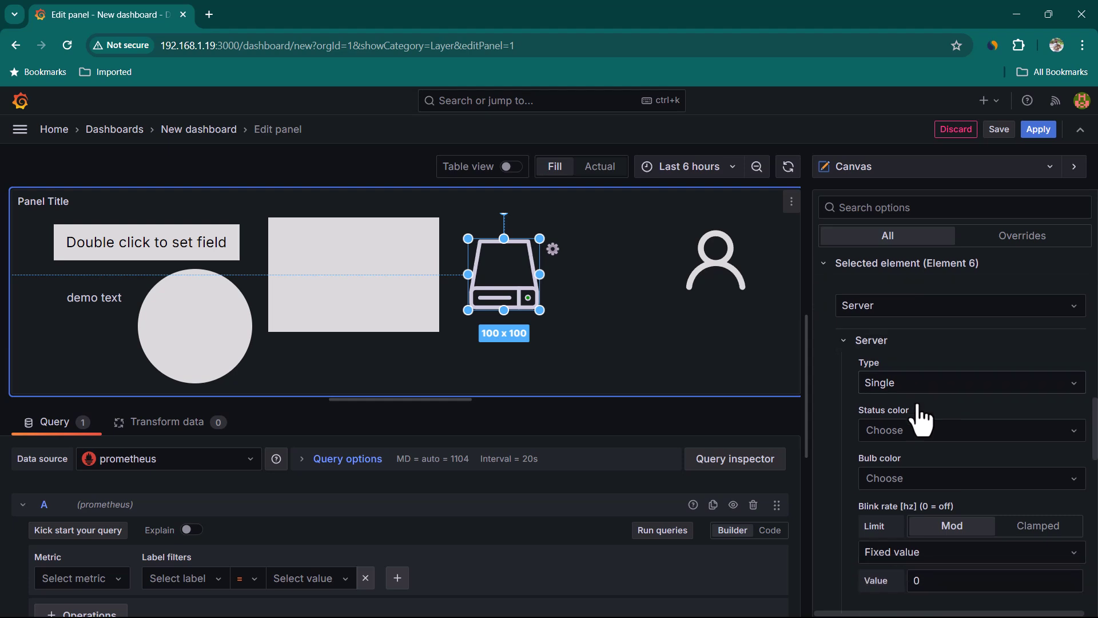
left_click(945, 375)
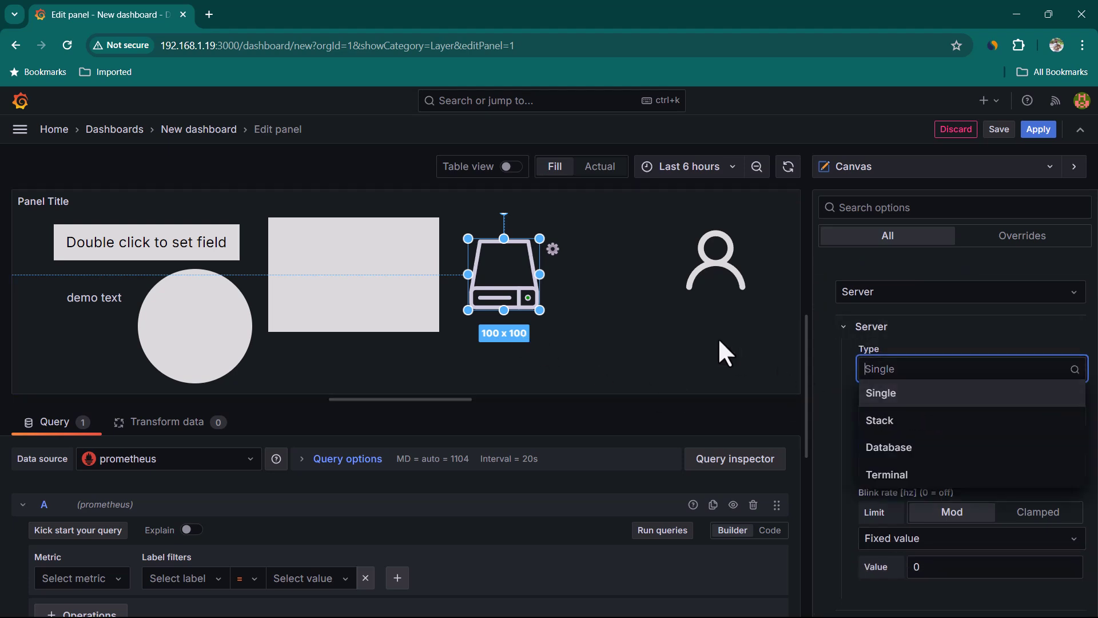
key("Escape")
left_click(915, 369)
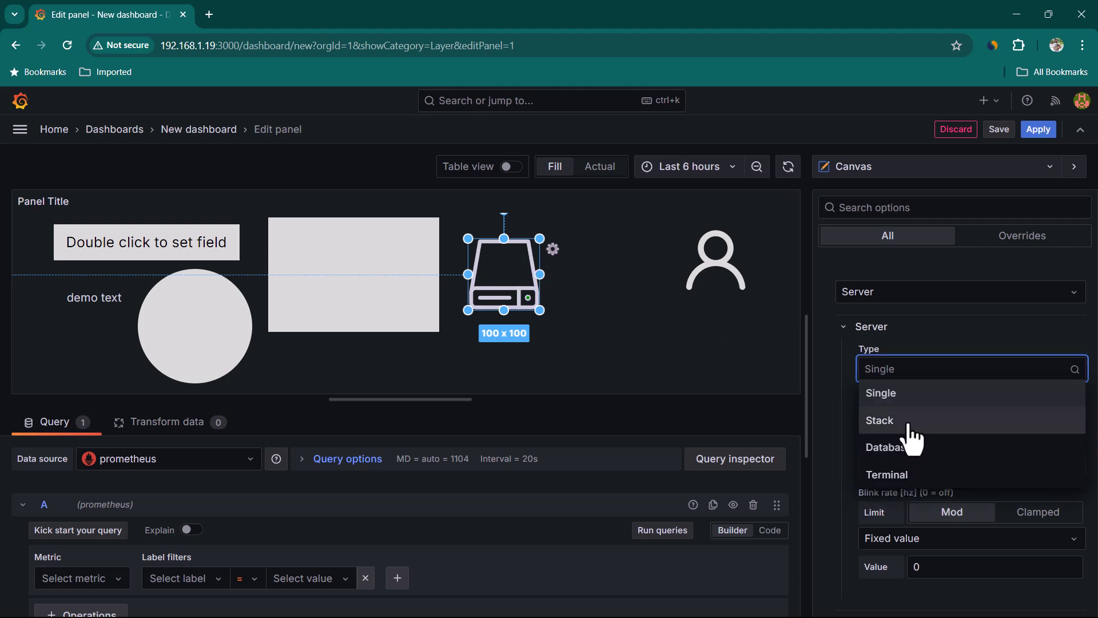
left_click(909, 436)
left_click_drag(518, 286, 543, 302)
left_click(581, 264)
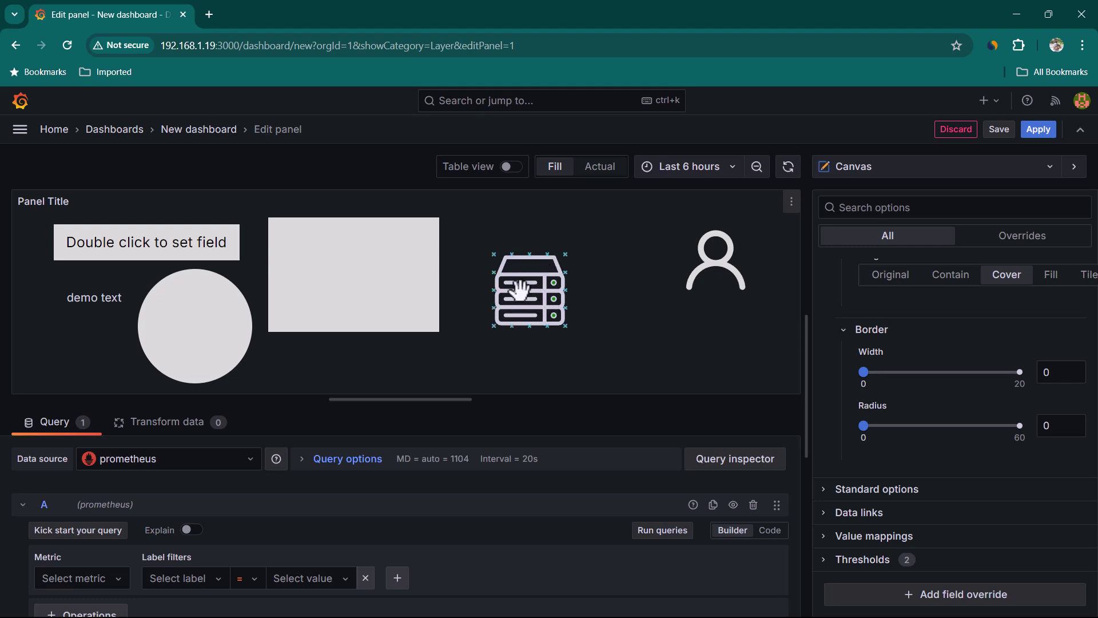
- Try the Database server type, then settle on Terminal to show a workstation
scroll(923, 407, "up", 2)
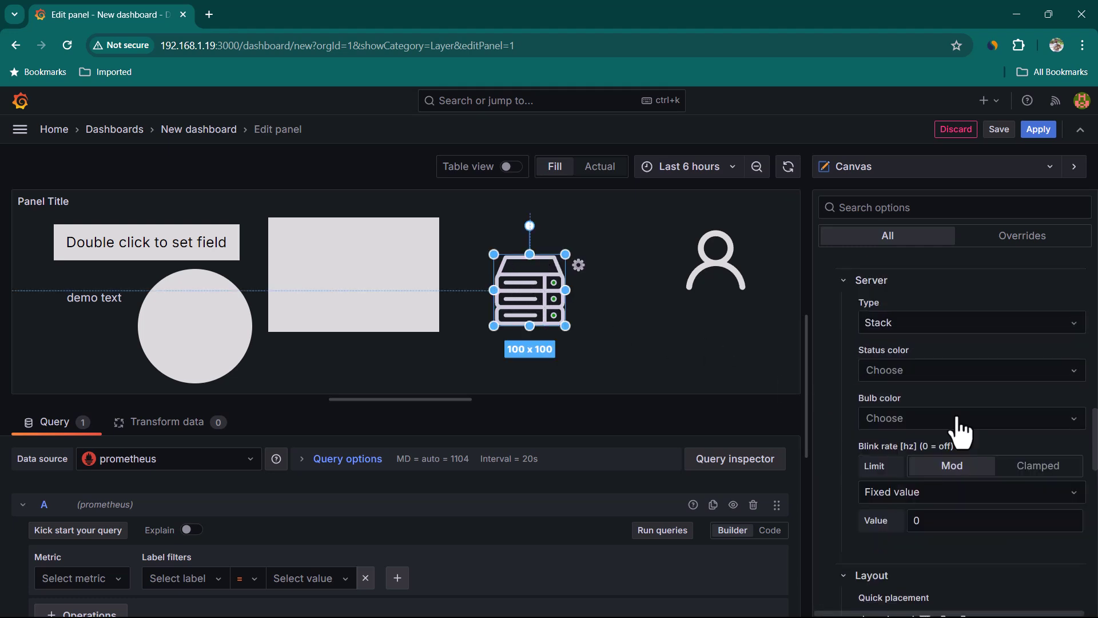
left_click(975, 323)
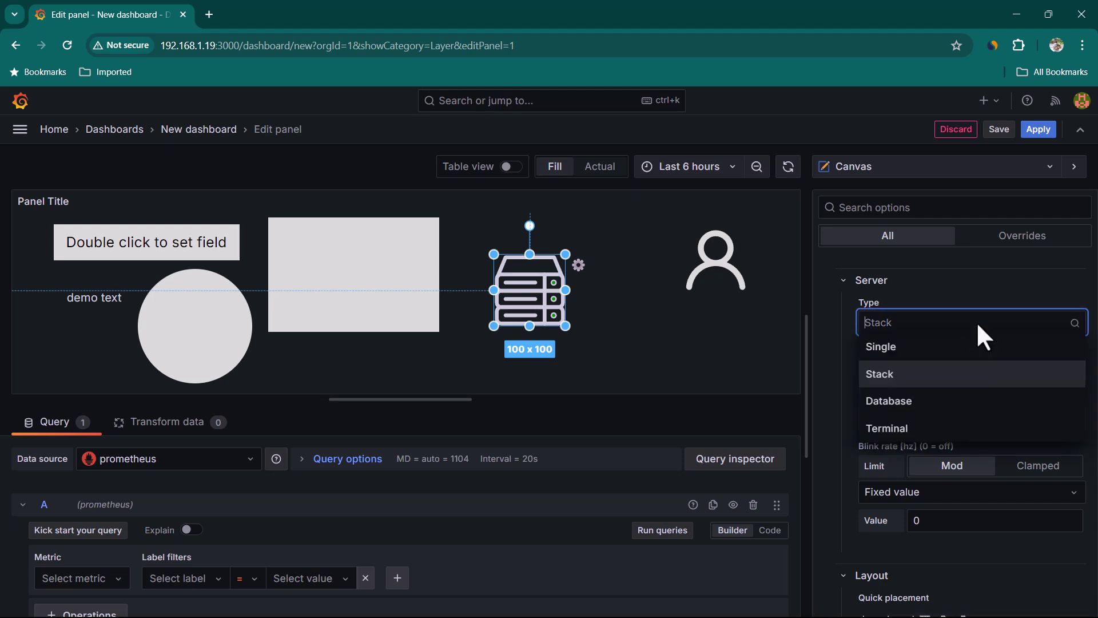
left_click(934, 401)
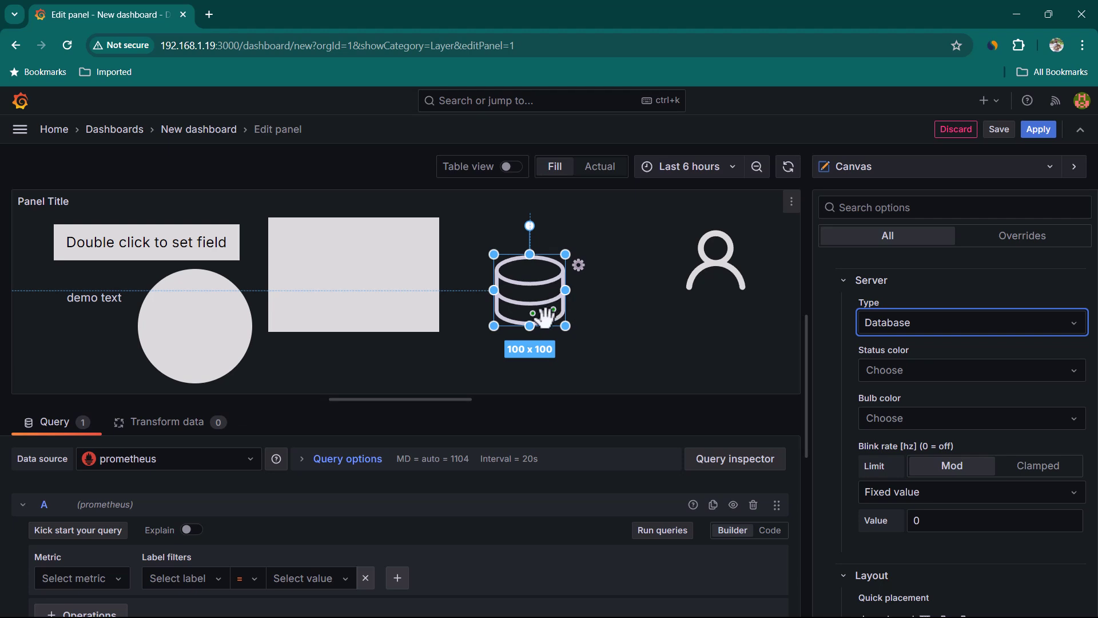
left_click(901, 326)
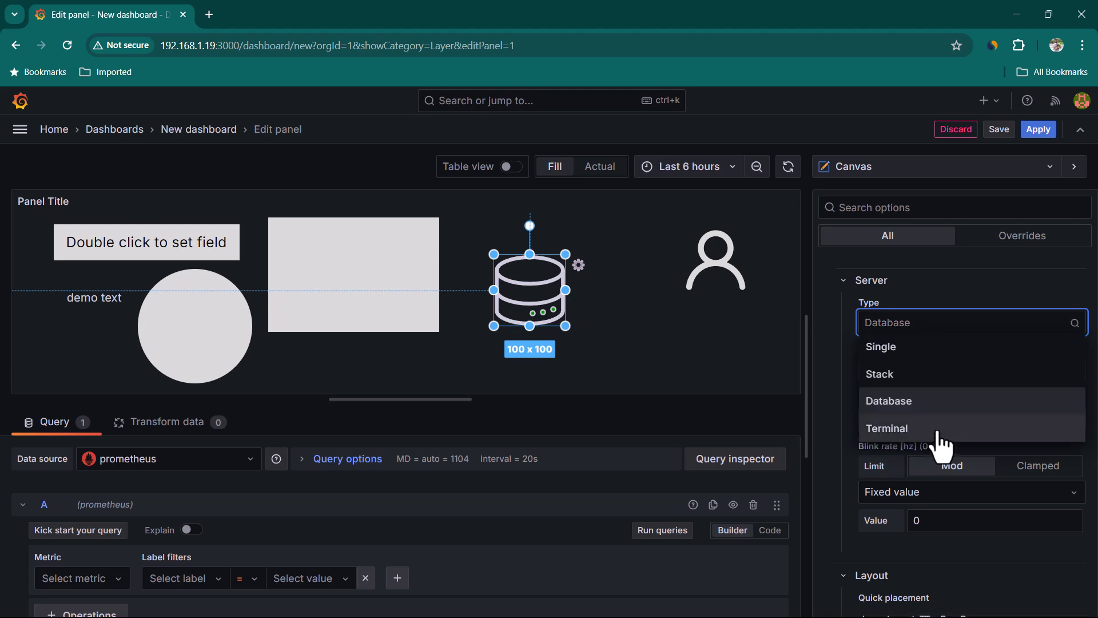
left_click(938, 434)
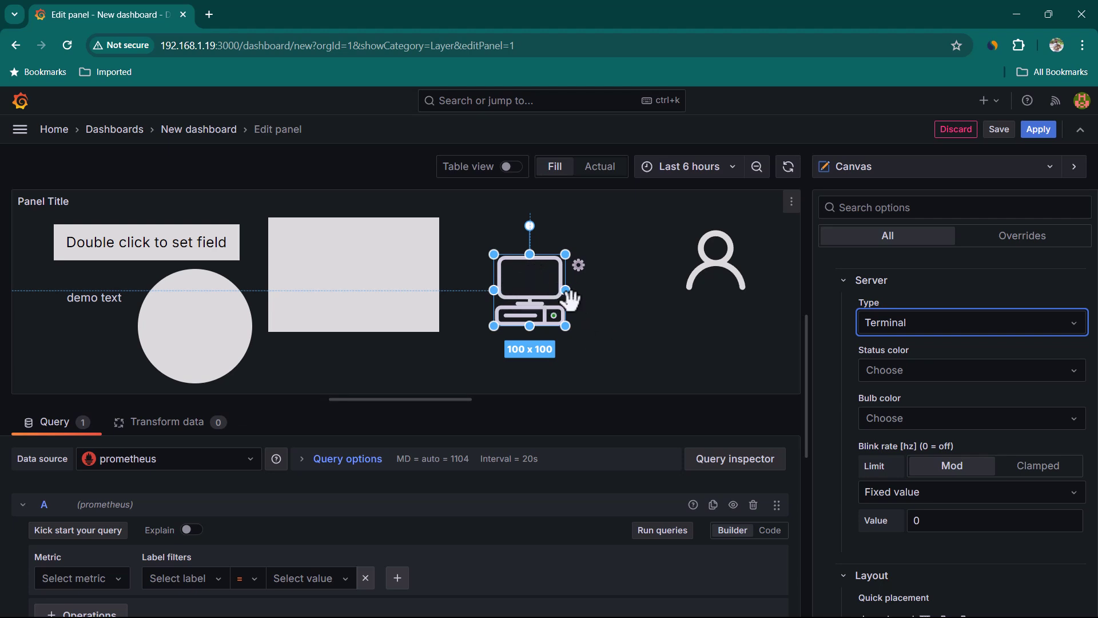
left_click(624, 315)
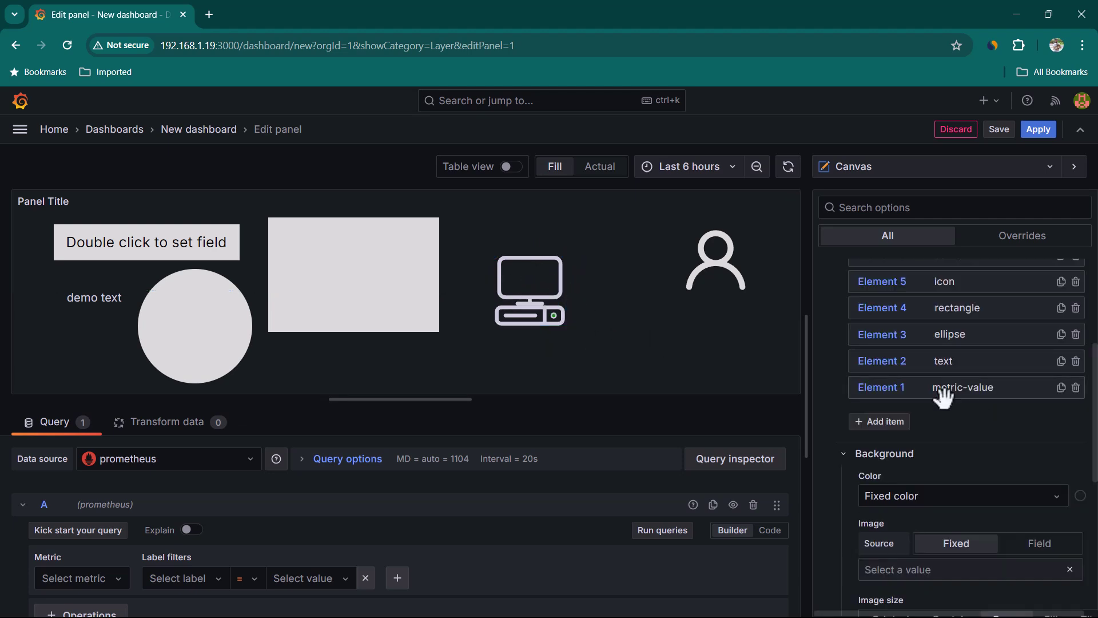
- Add a 150 x 45 Button element beside the workstation, below the person icon
left_click(899, 435)
scroll(902, 449, "down", 5)
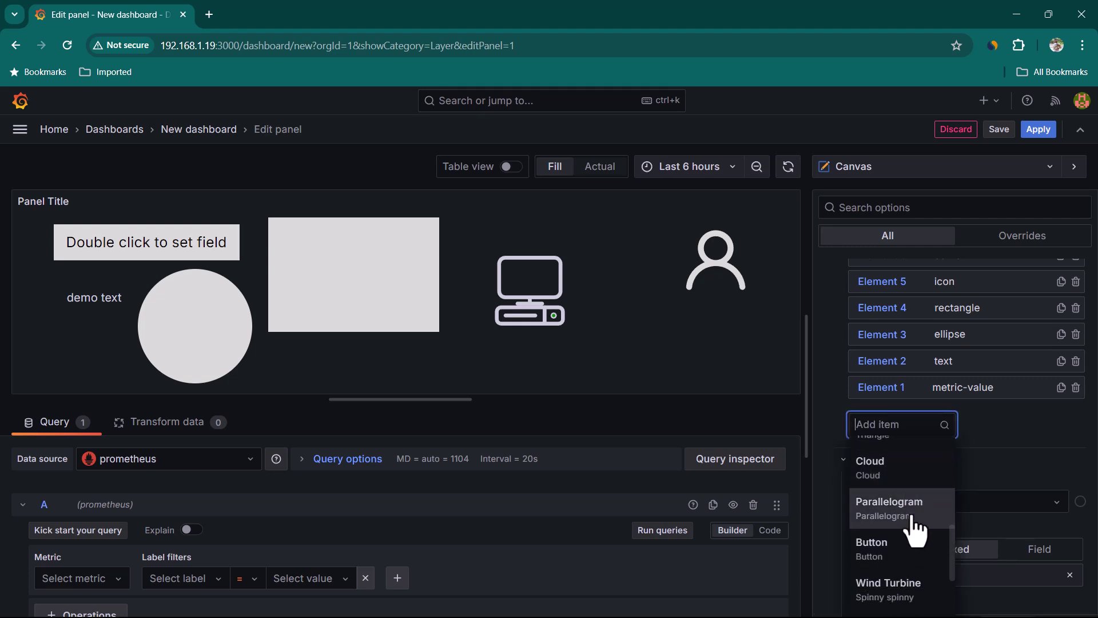
scroll(917, 549, "down", 1)
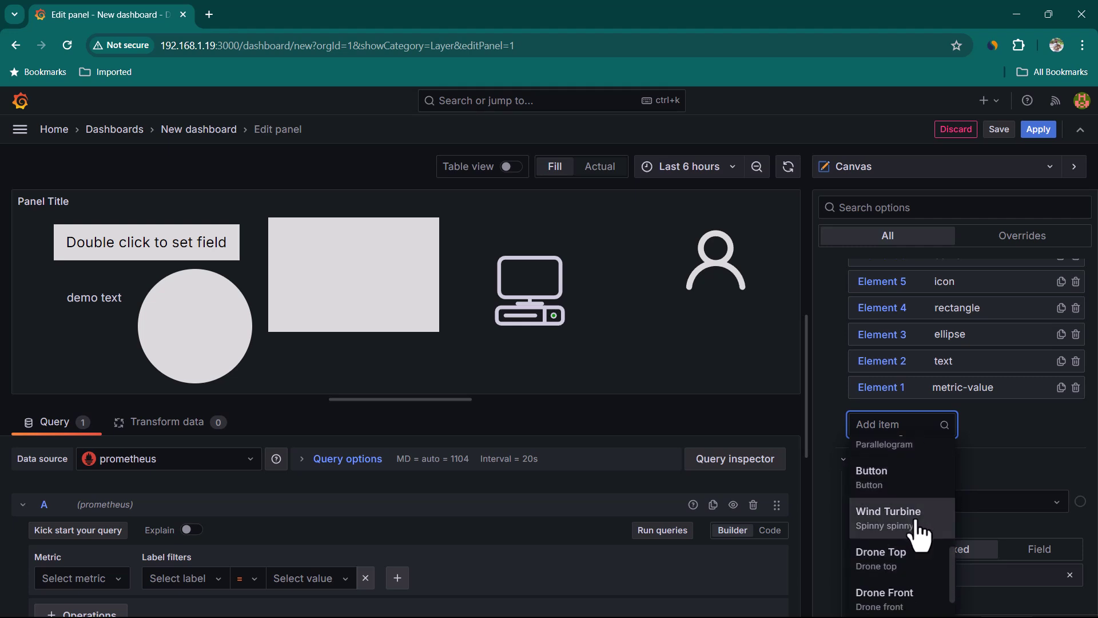
scroll(917, 547, "down", 1)
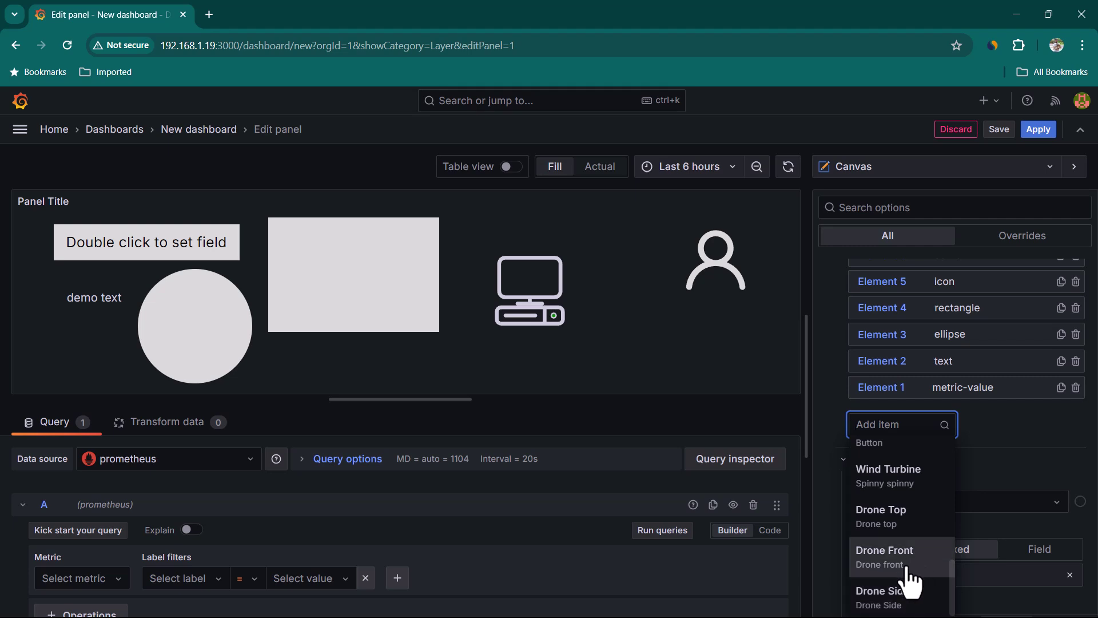
scroll(915, 543, "up", 1)
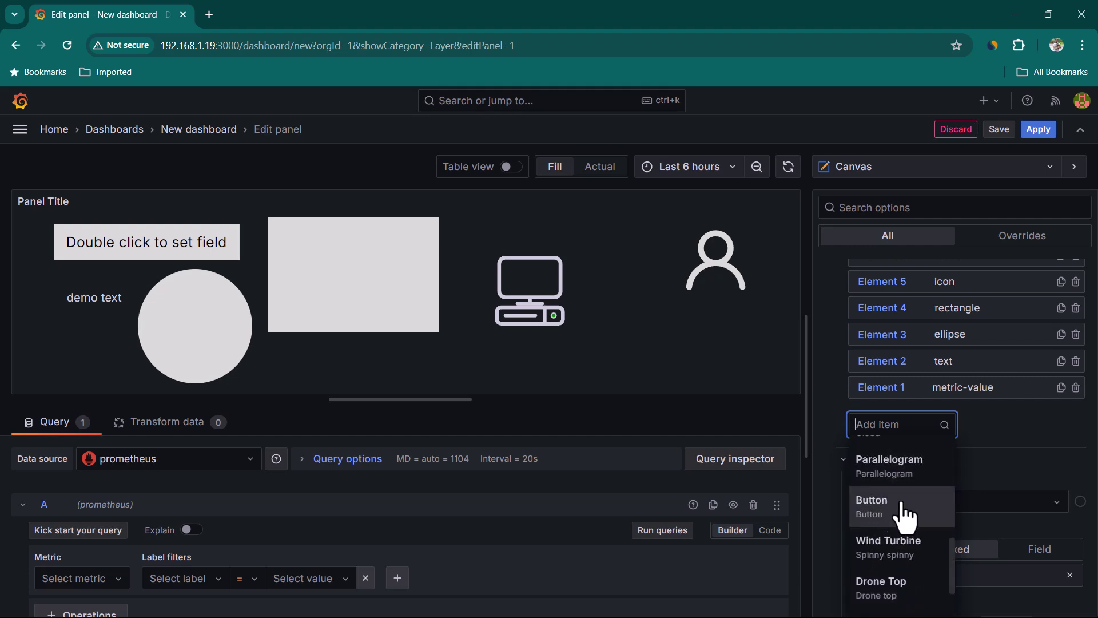
left_click(902, 512)
left_click_drag(161, 323, 641, 359)
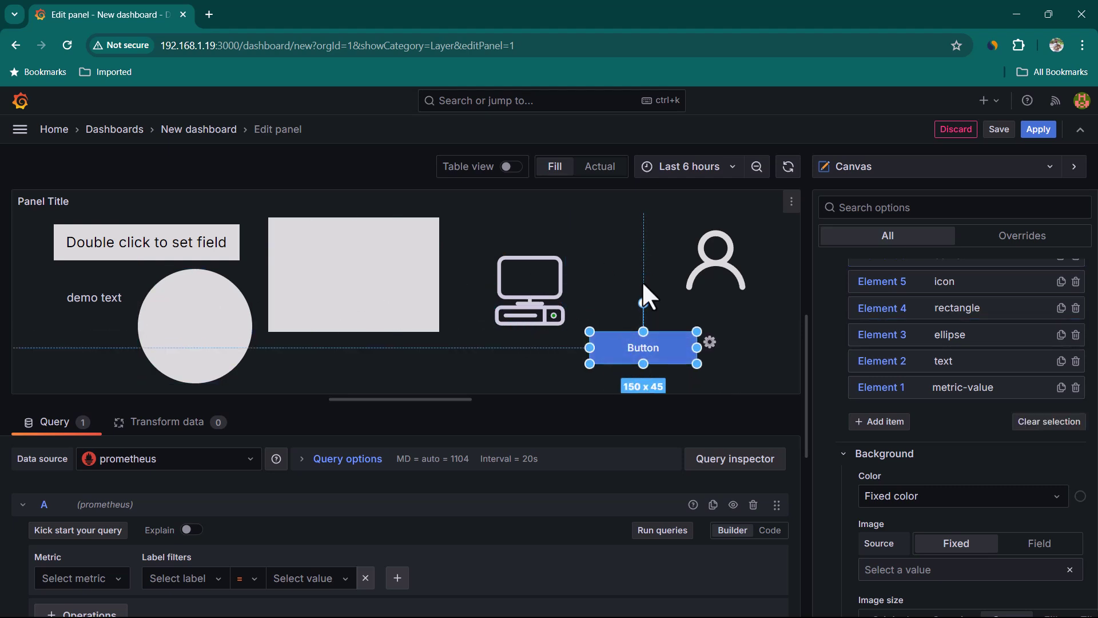
left_click(764, 364)
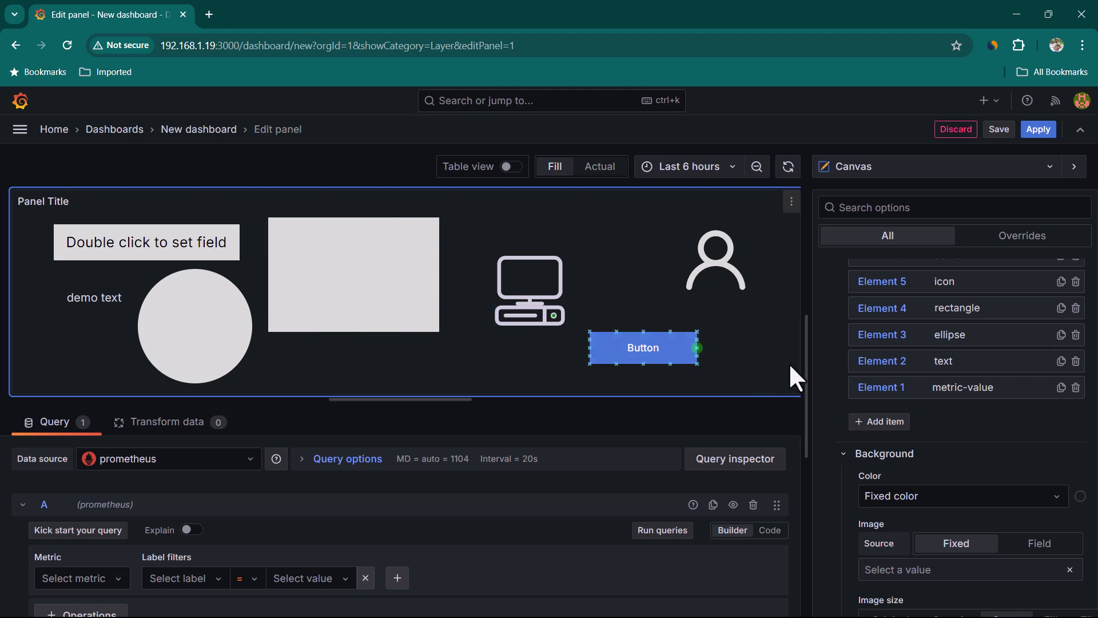
- Delete the button, server, icon, rectangle and ellipse elements from the canvas
scroll(918, 422, "up", 1)
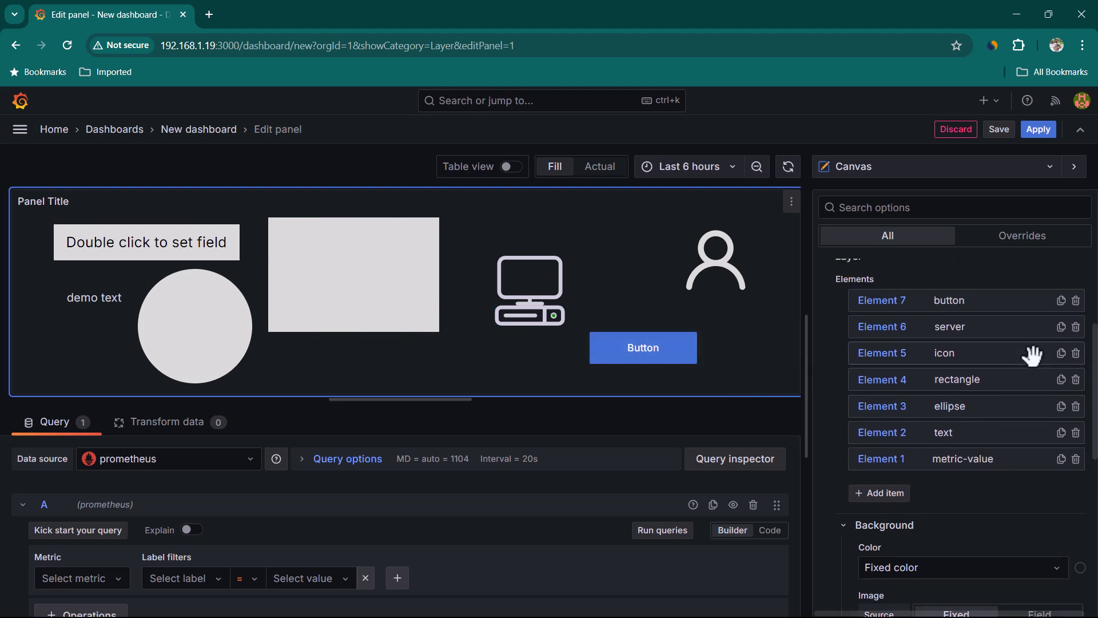
left_click(1075, 300)
left_click(1075, 300)
left_click(1076, 301)
left_click(1076, 300)
left_click(1076, 300)
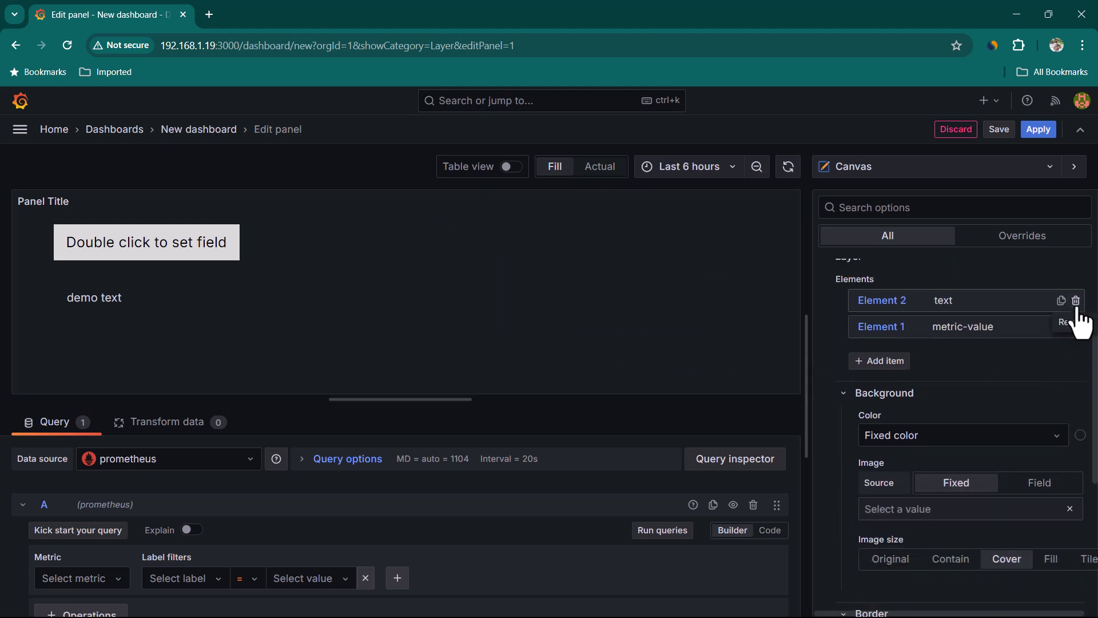
left_click(1075, 300)
left_click(1076, 300)
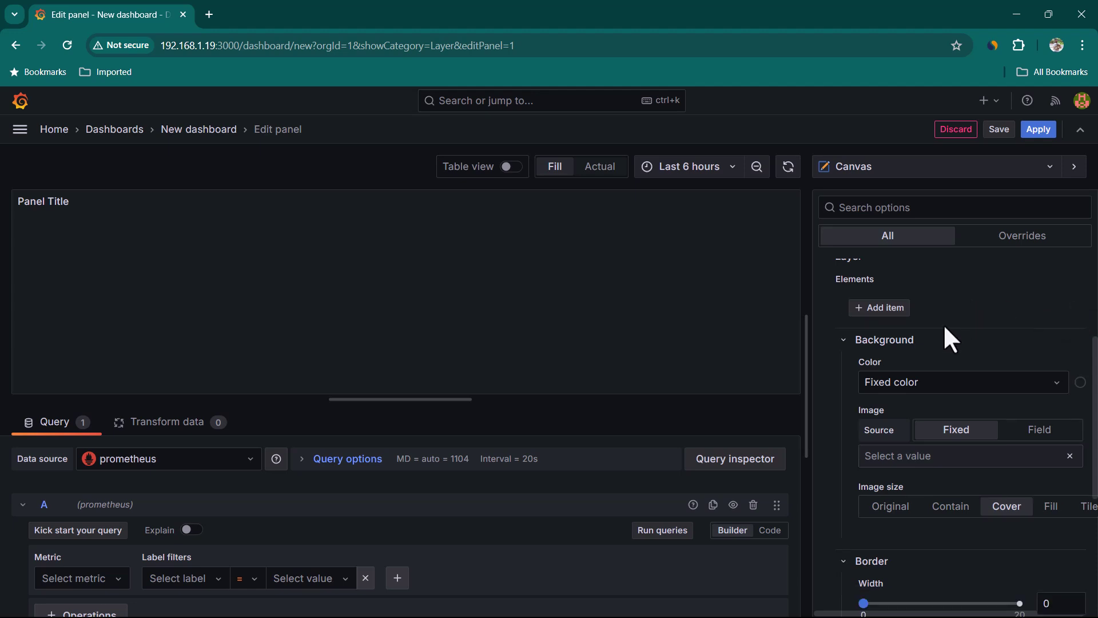
scroll(943, 323, "up", 1)
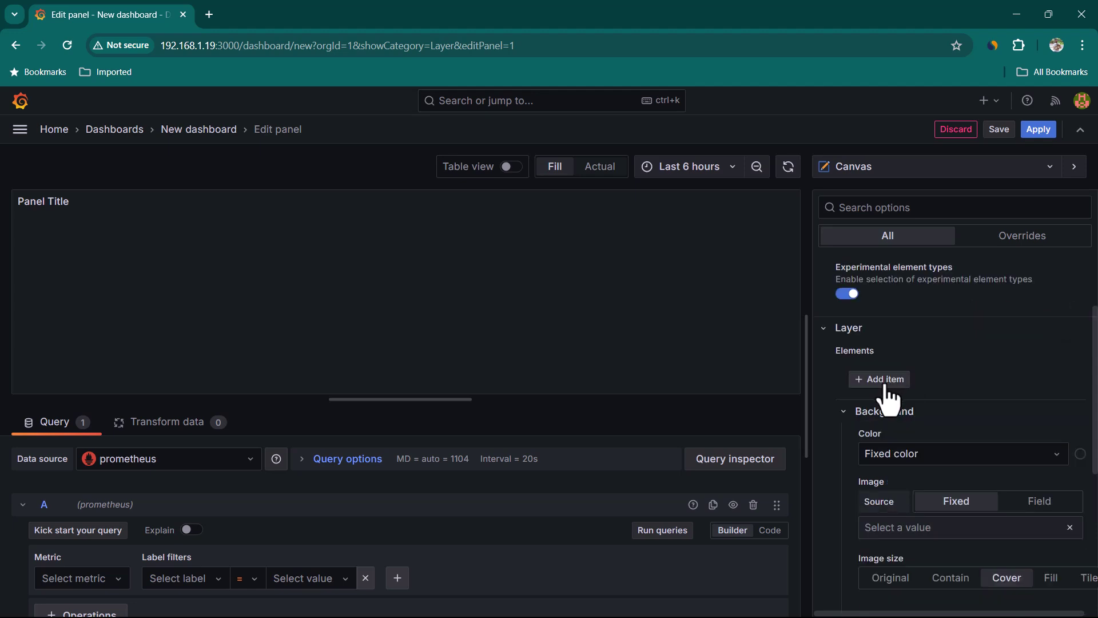
- Add a new Icon element and name it end-users
left_click(884, 381)
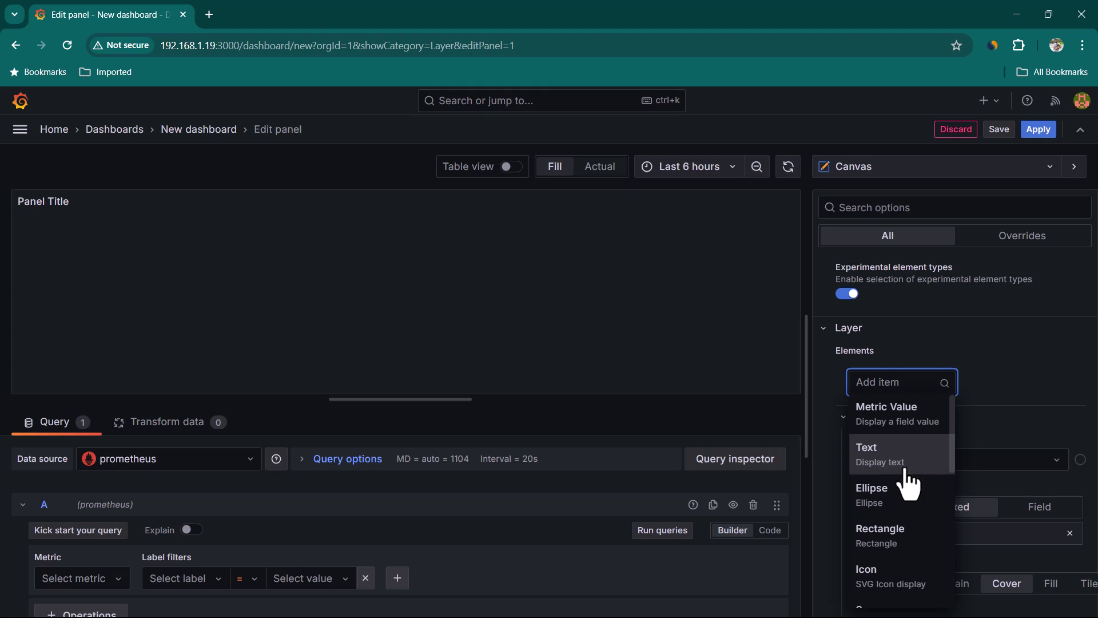
scroll(907, 486, "down", 1)
left_click(907, 515)
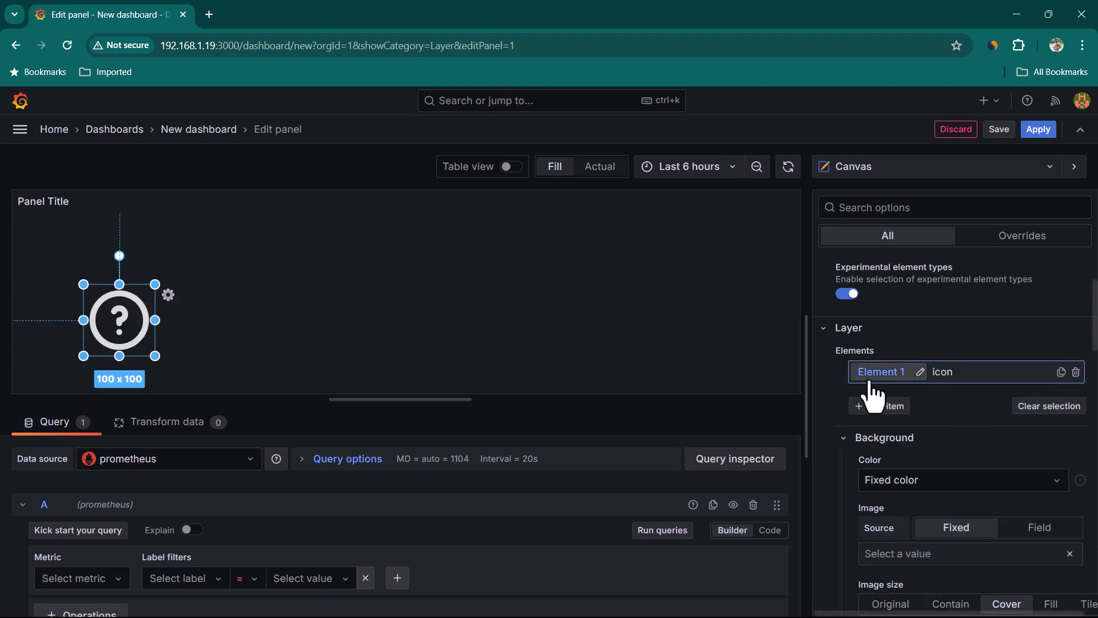
left_click(919, 372)
type("en")
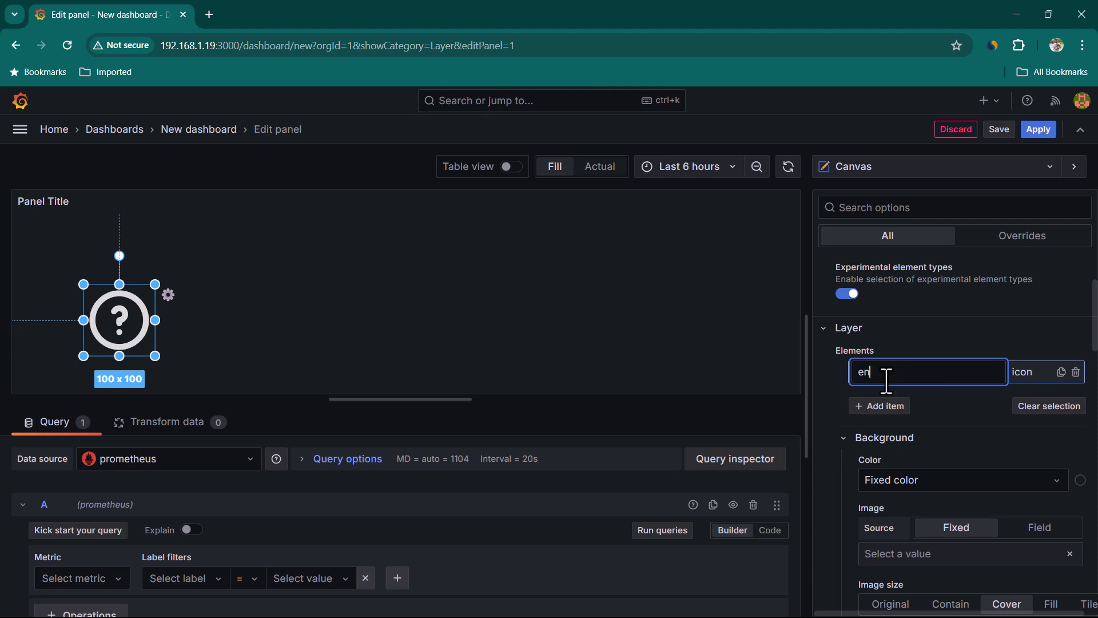
type("d-users")
key("Return")
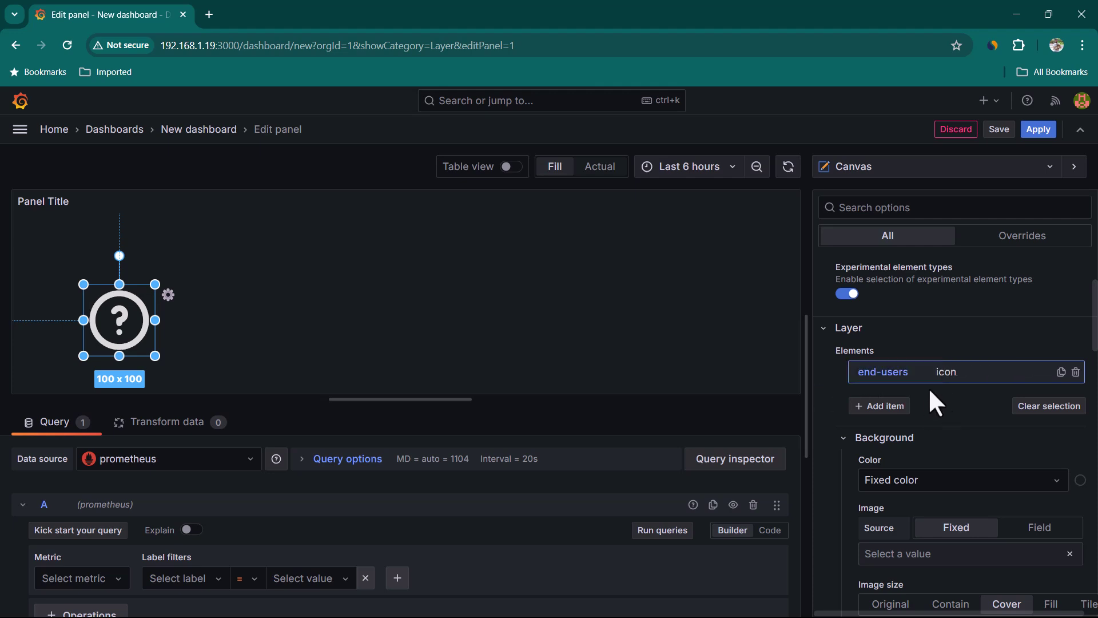
- Set the end-users element's icon to user-circle
scroll(960, 406, "down", 8)
scroll(961, 411, "down", 1)
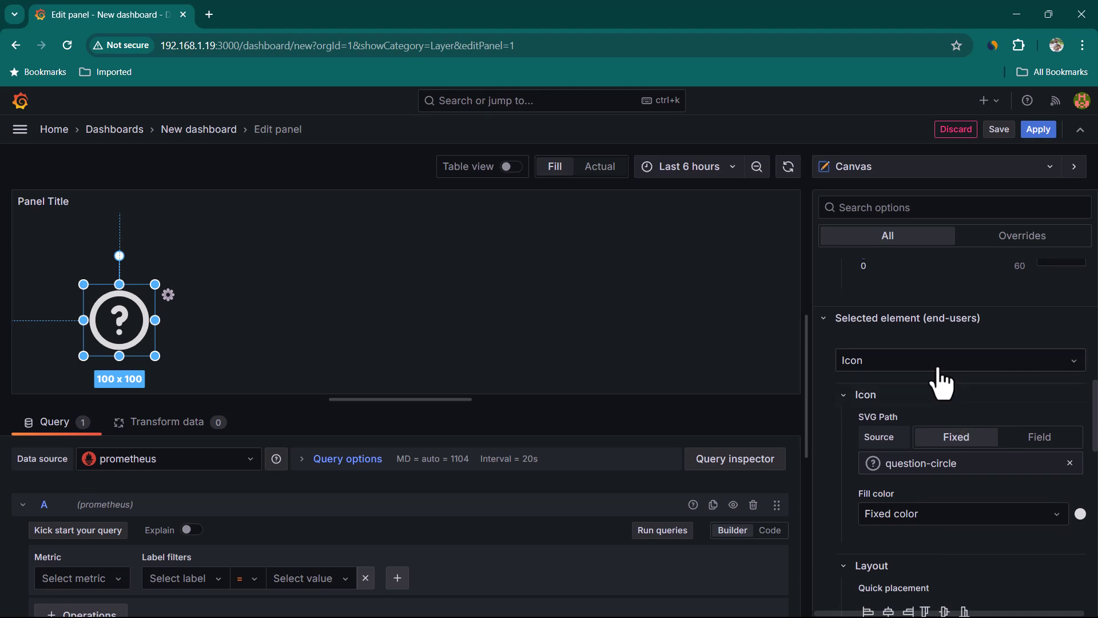
left_click(983, 475)
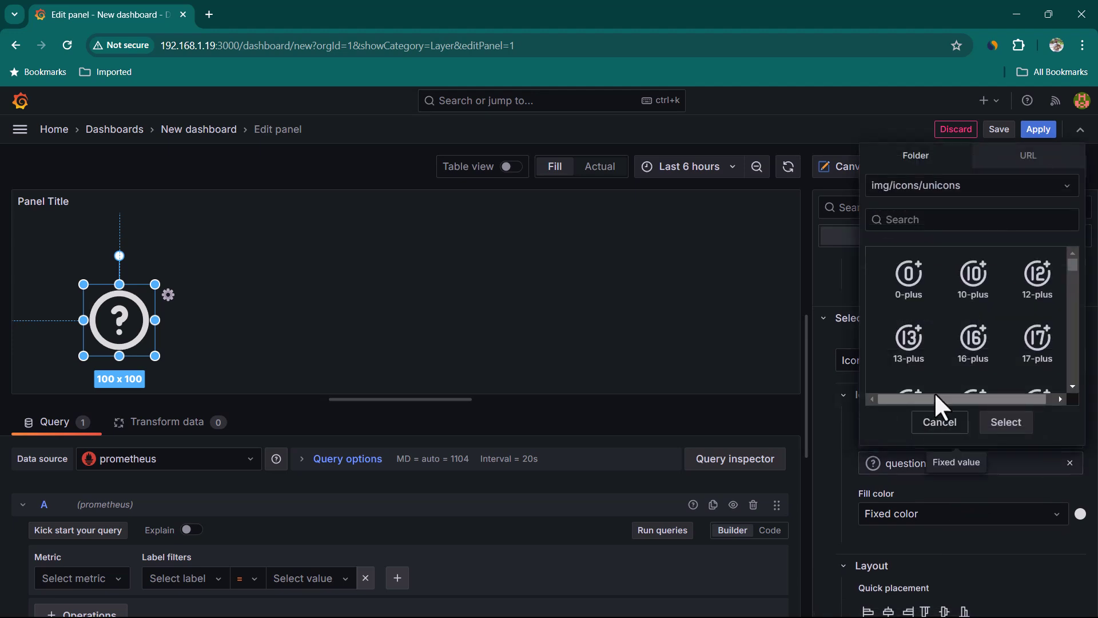
left_click(919, 219)
type("user")
scroll(910, 355, "down", 2)
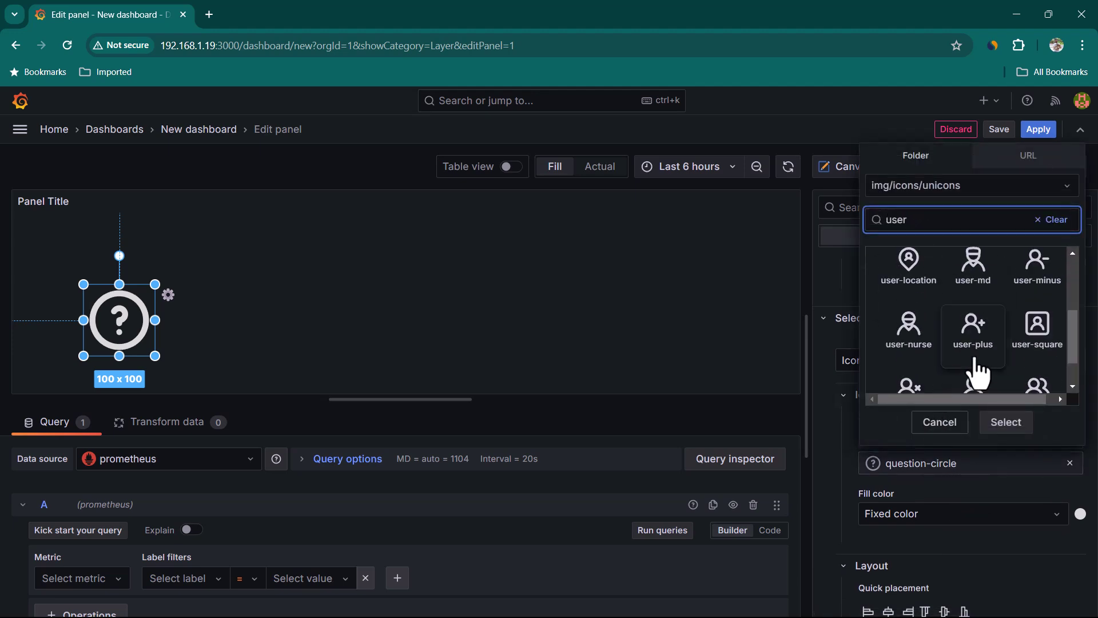
scroll(911, 297, "up", 1)
left_click(973, 278)
left_click(1007, 422)
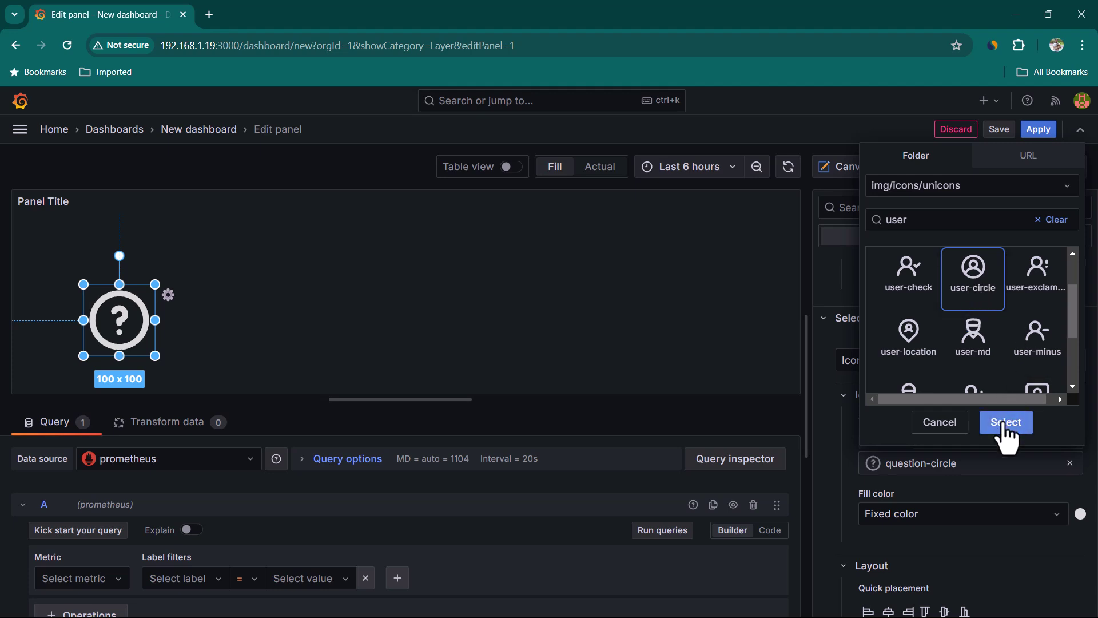
- Move the end-users icon to the top-left and resize it to 79 x 85
left_click_drag(119, 323, 74, 276)
left_click_drag(110, 312, 95, 296)
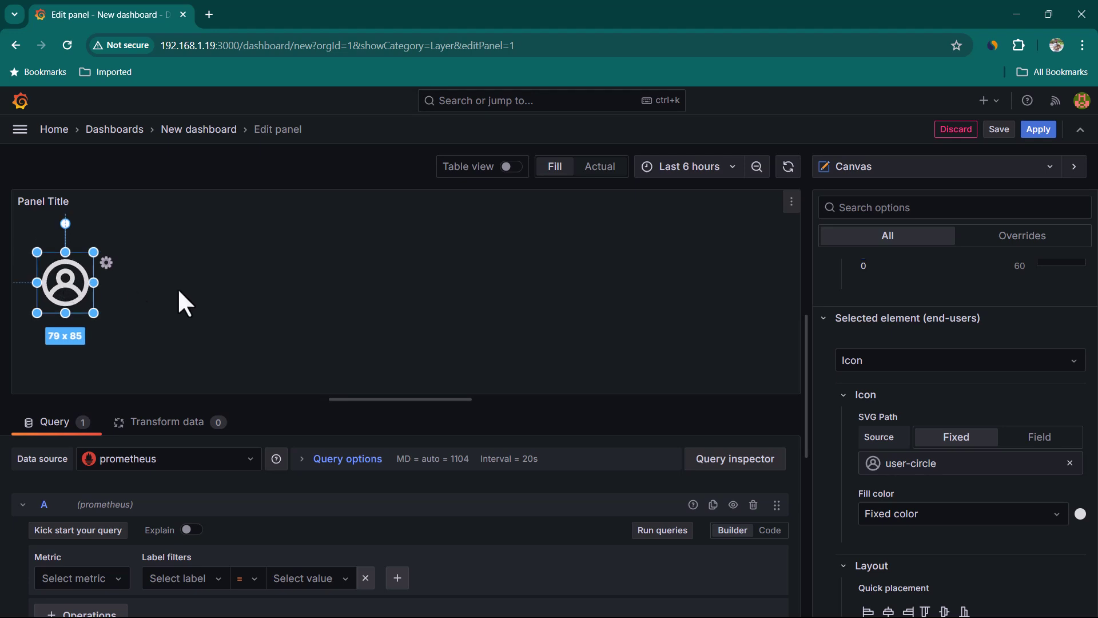
left_click(109, 298)
- Add a server element named end-user-system and place it right of the end-users icon
left_click(65, 283)
left_click(892, 338)
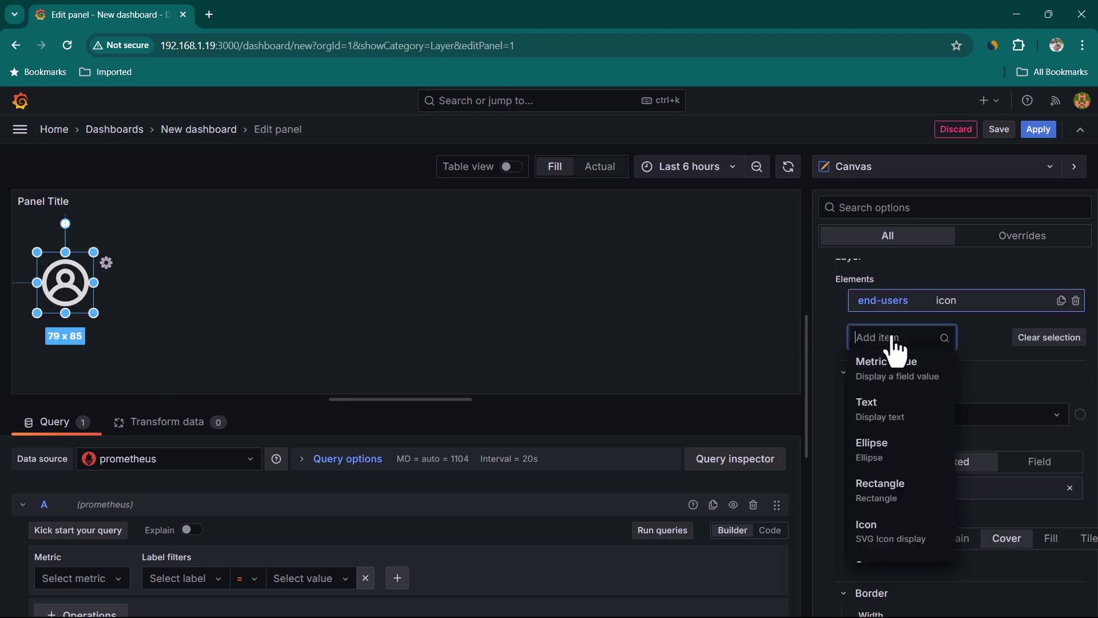
scroll(923, 487, "down", 6)
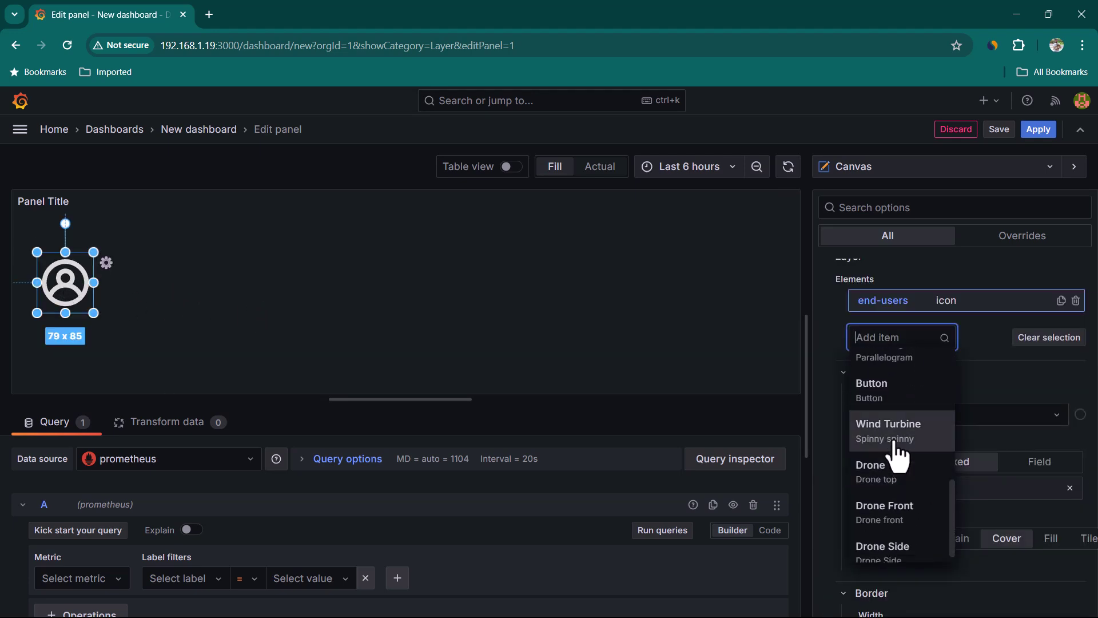
left_click(903, 452)
left_click(922, 302)
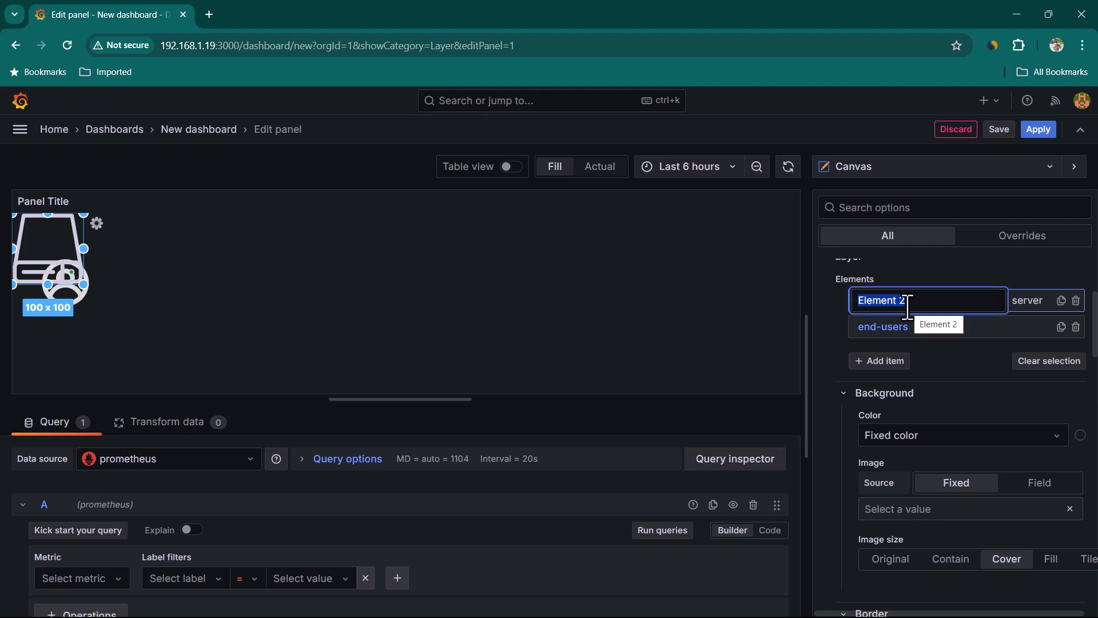
type("end-user-system")
key("Return")
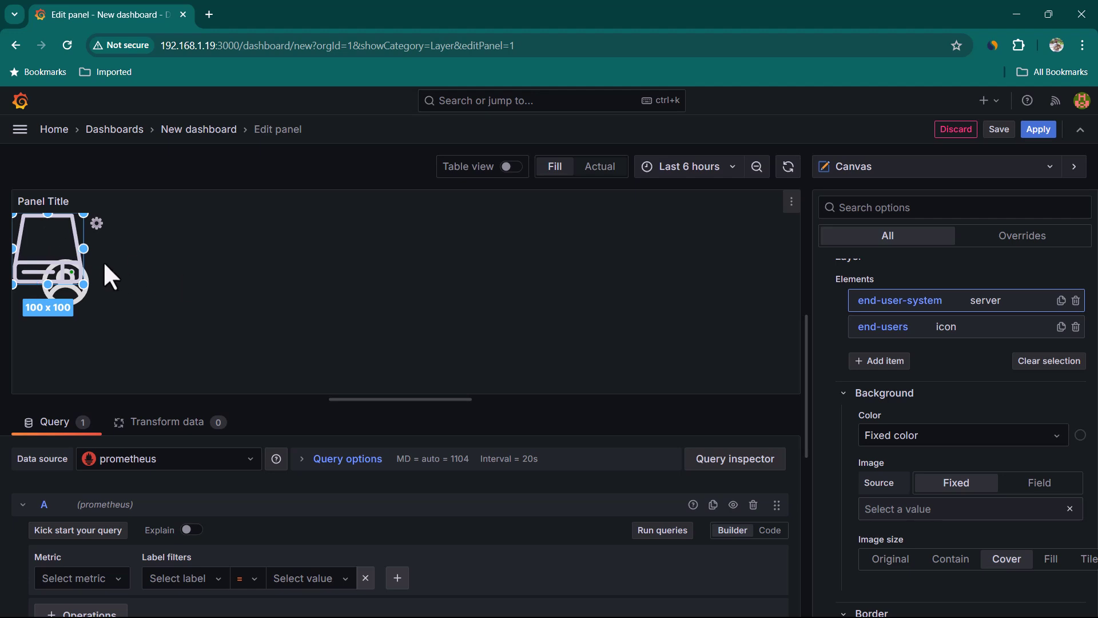
left_click_drag(34, 238, 190, 271)
left_click(284, 291)
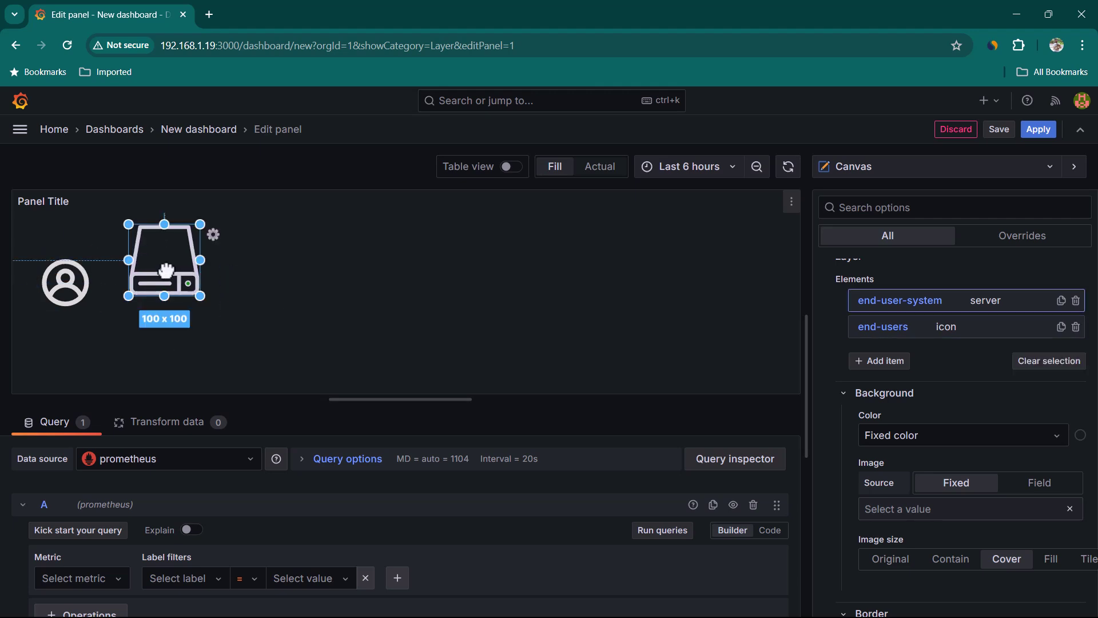
left_click(1049, 360)
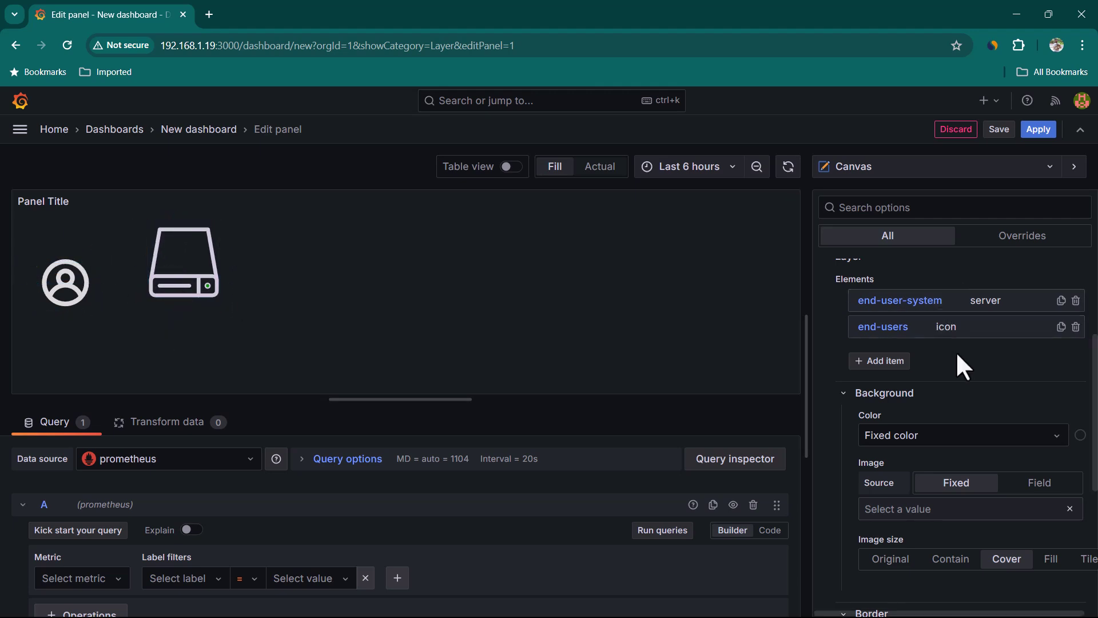
- Set the end-user-system server type to Terminal so it shows a workstation
left_click(1018, 303)
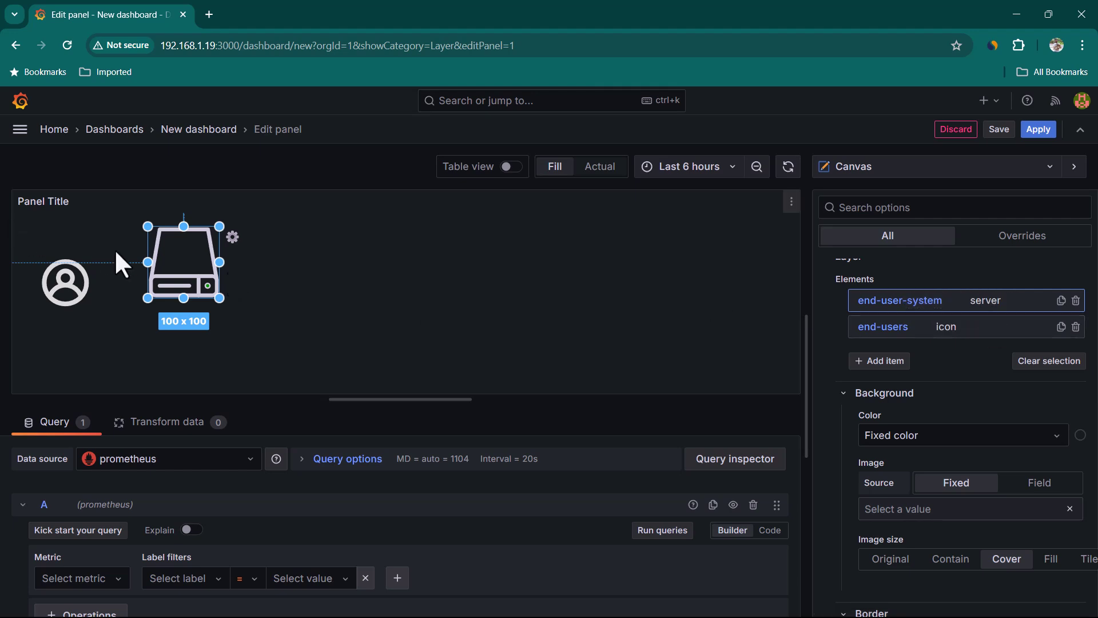
scroll(898, 449, "down", 9)
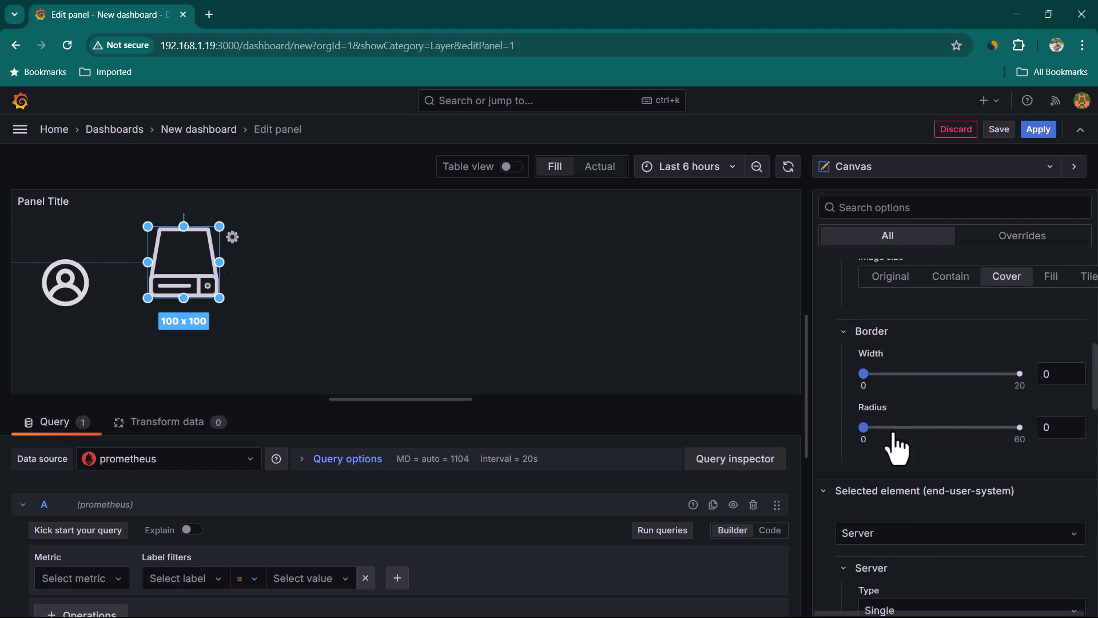
left_click(937, 400)
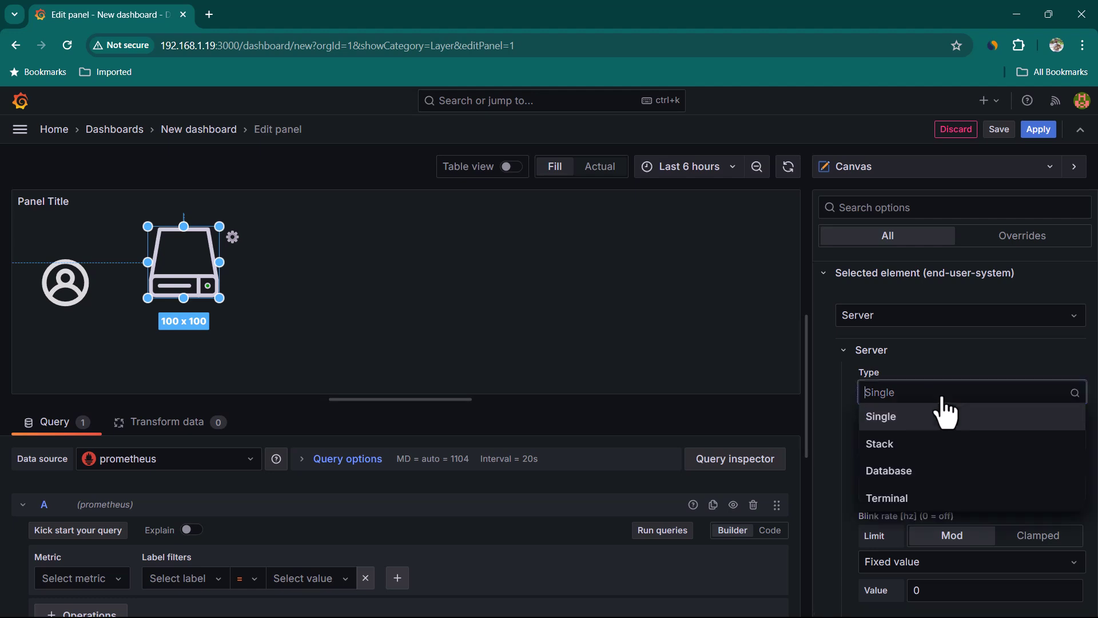
left_click(922, 498)
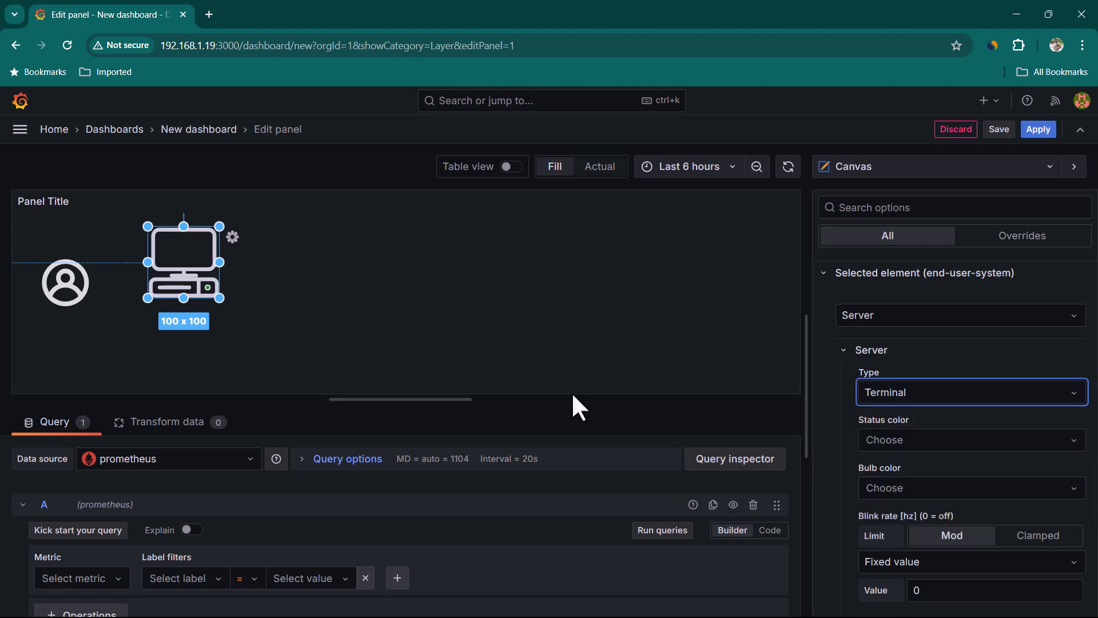
left_click(356, 288)
left_click(169, 271)
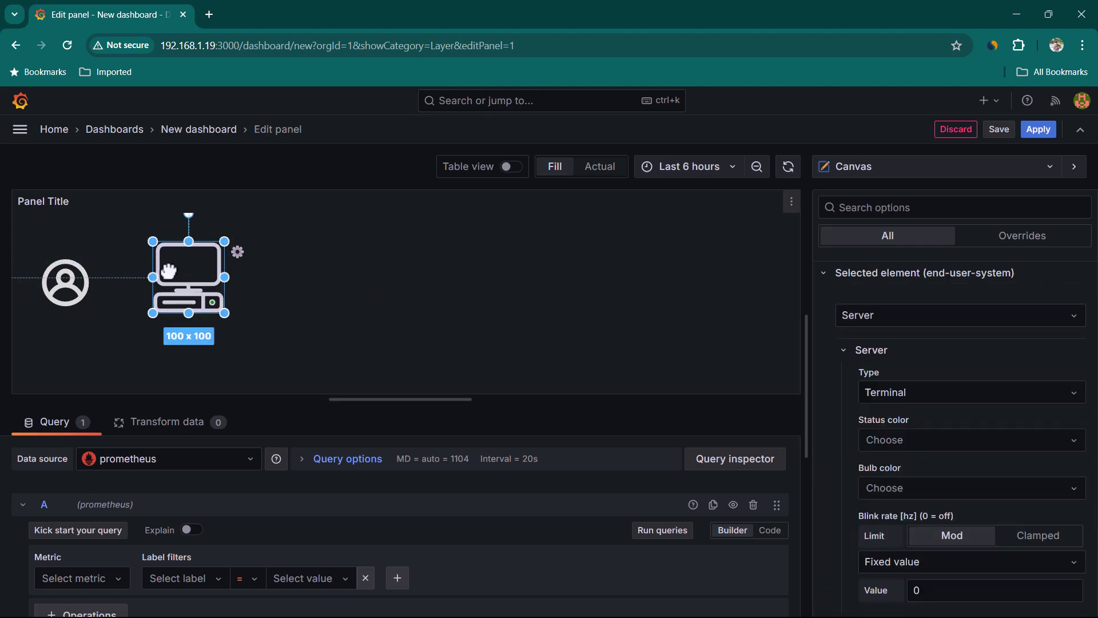
left_click(311, 305)
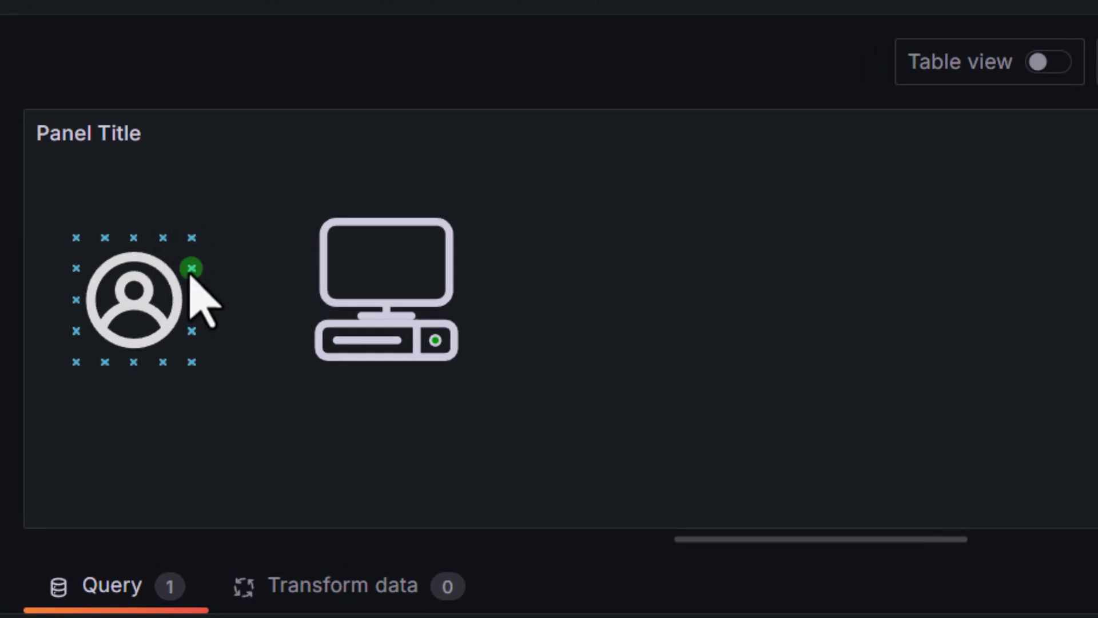
- Draw an arrow from the user icon to the monitor and align the monitor level with it
left_click_drag(192, 269, 314, 290)
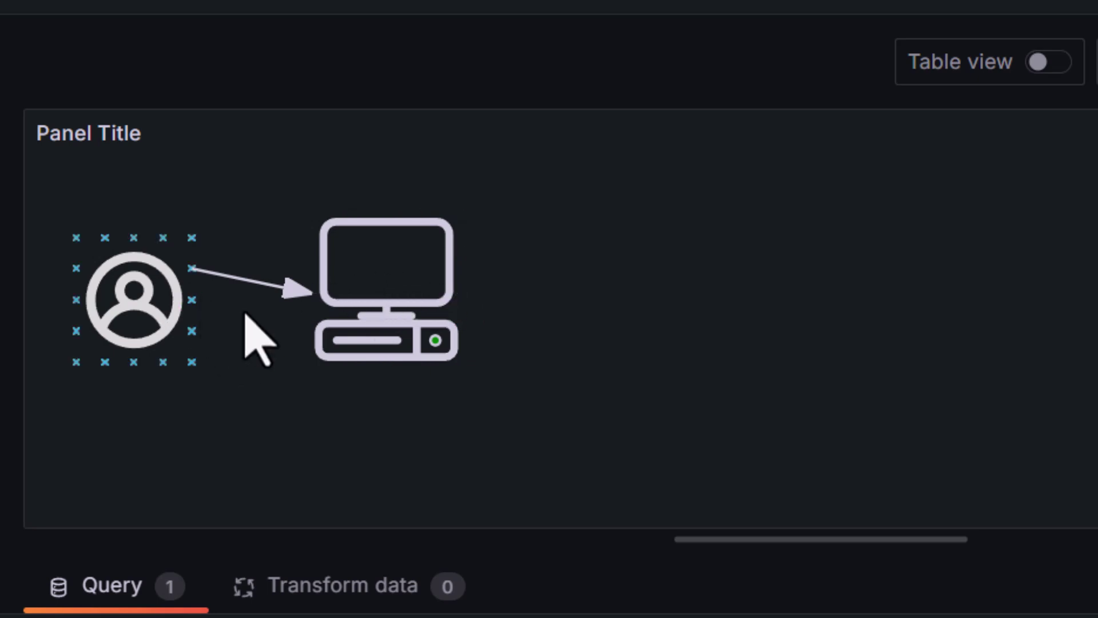
left_click_drag(397, 284, 455, 297)
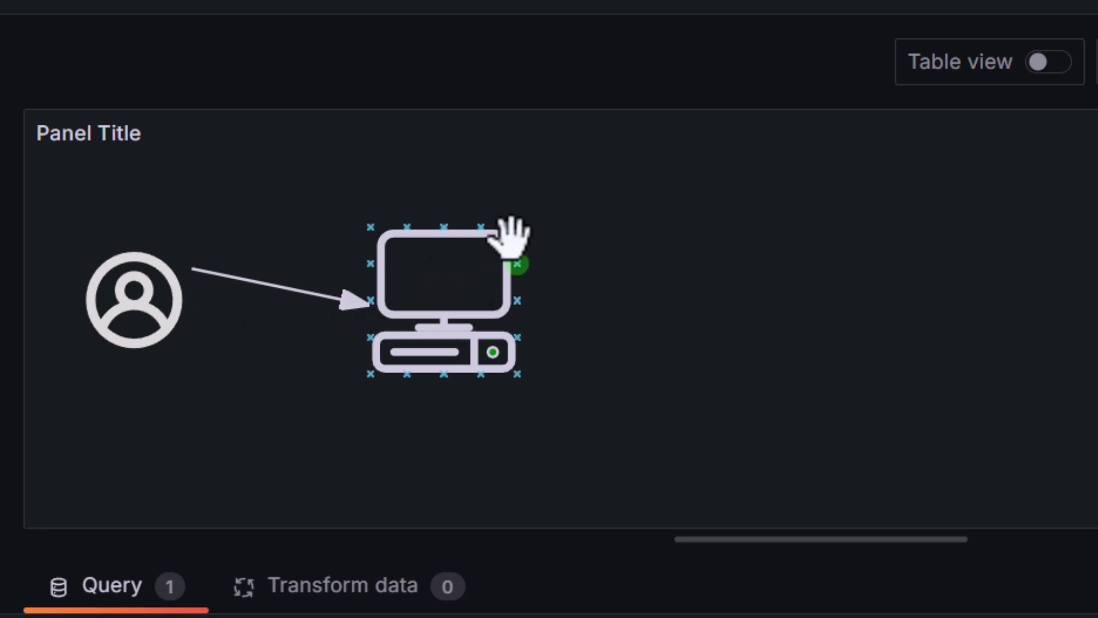
left_click_drag(421, 290, 404, 294)
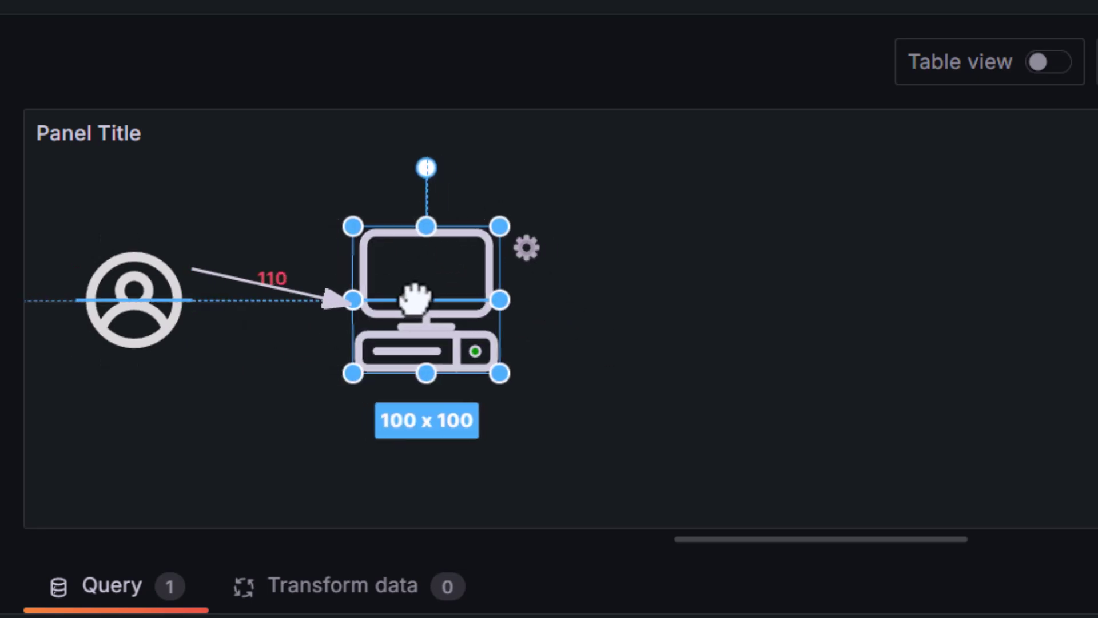
left_click(607, 274)
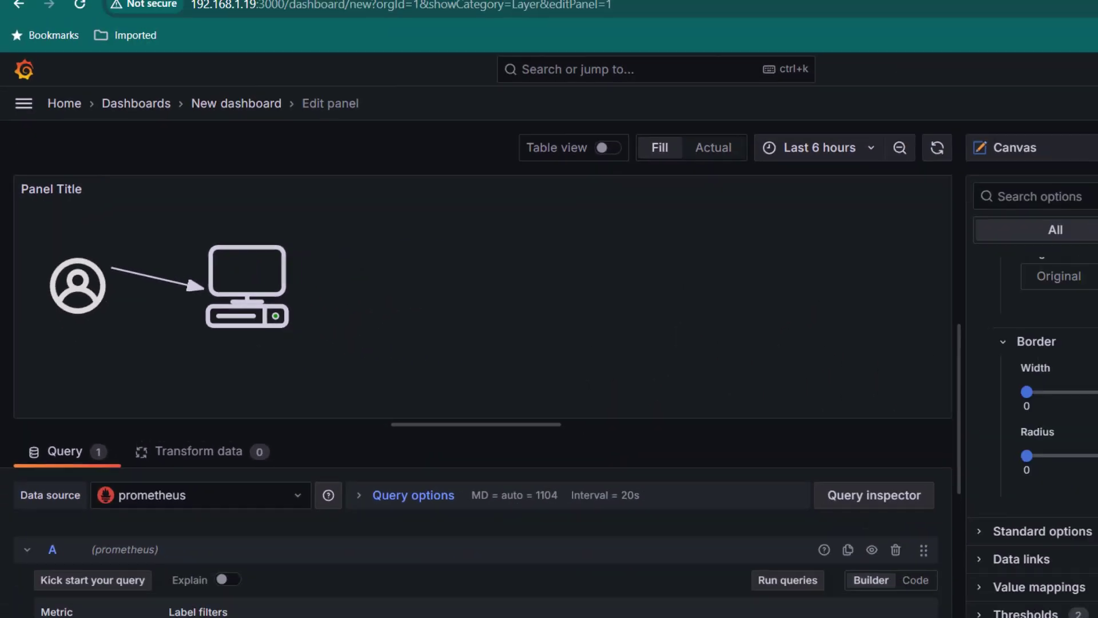
- Add a server element to the canvas and name it app-server-1
scroll(926, 384, "up", 2)
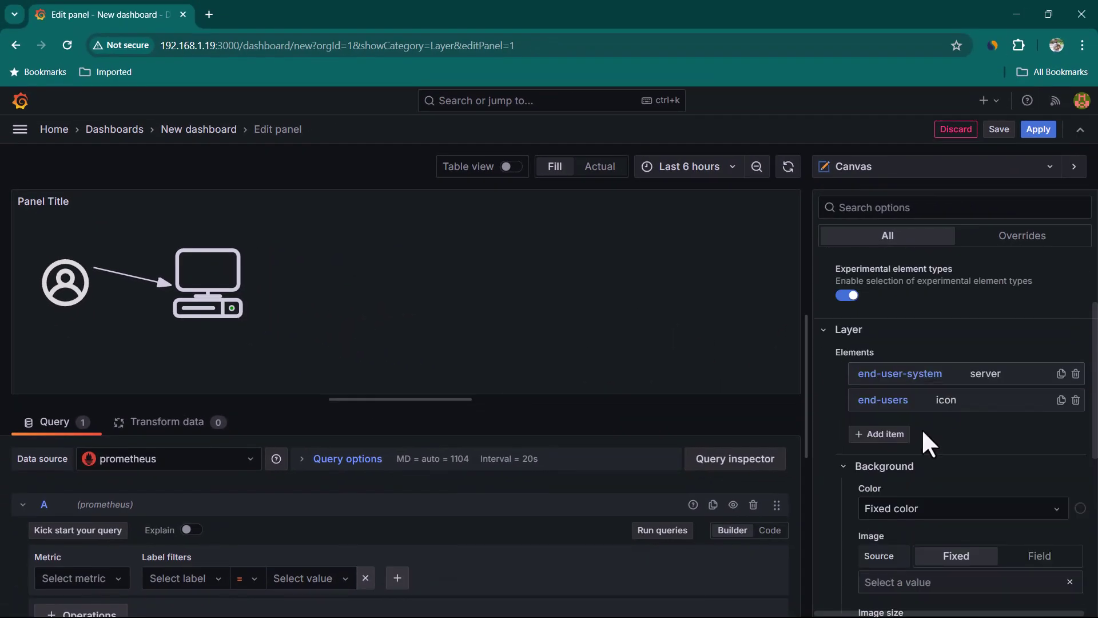
left_click(888, 438)
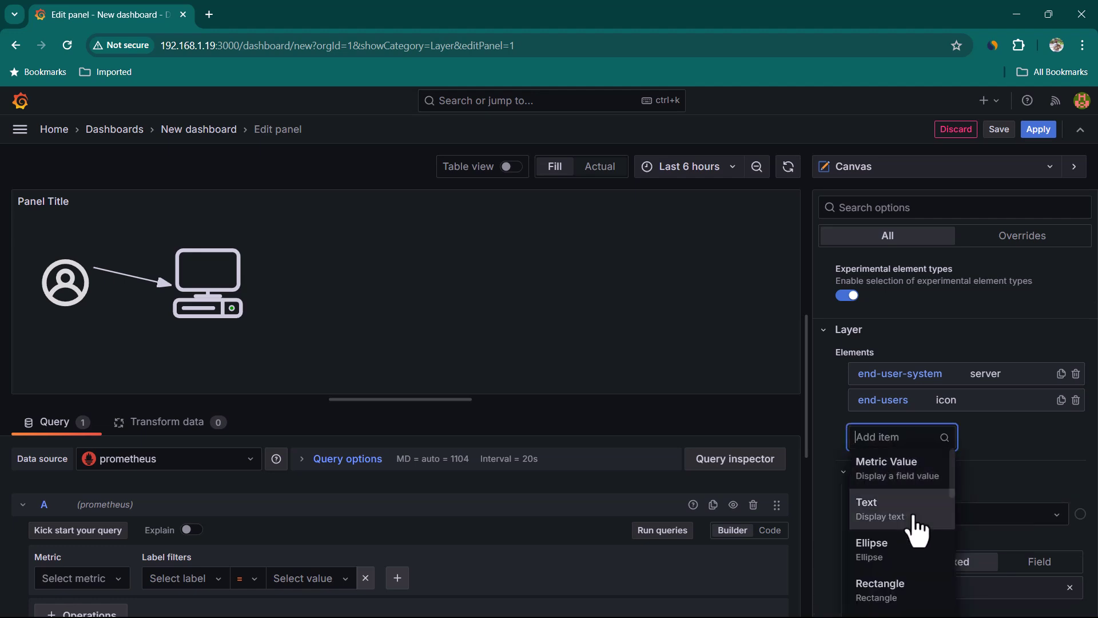
scroll(912, 529, "down", 2)
left_click(904, 601)
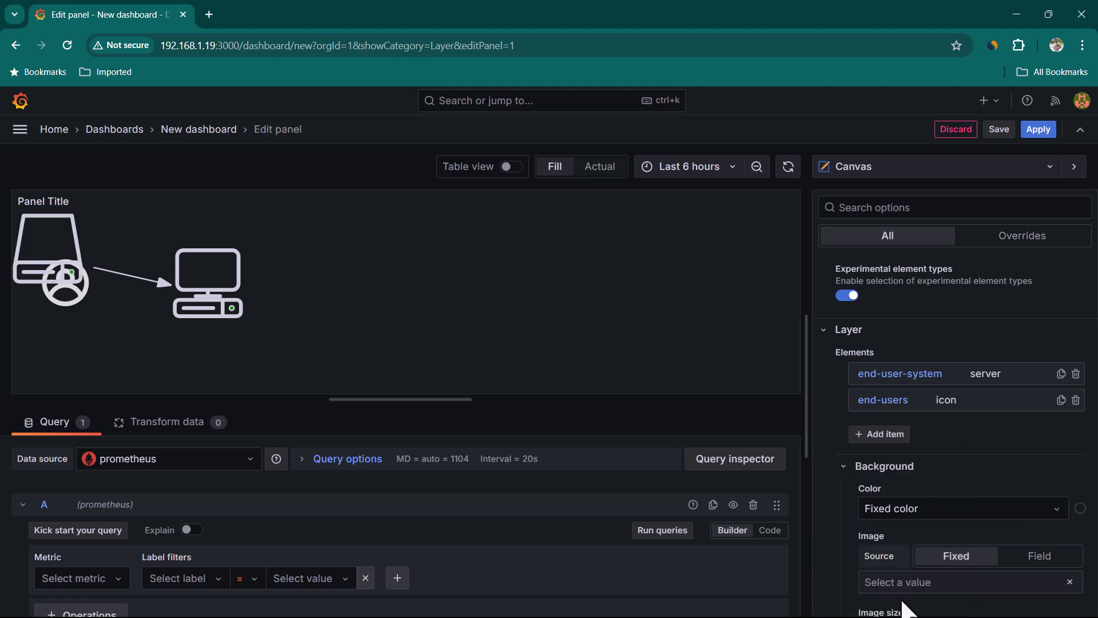
double_click(894, 380)
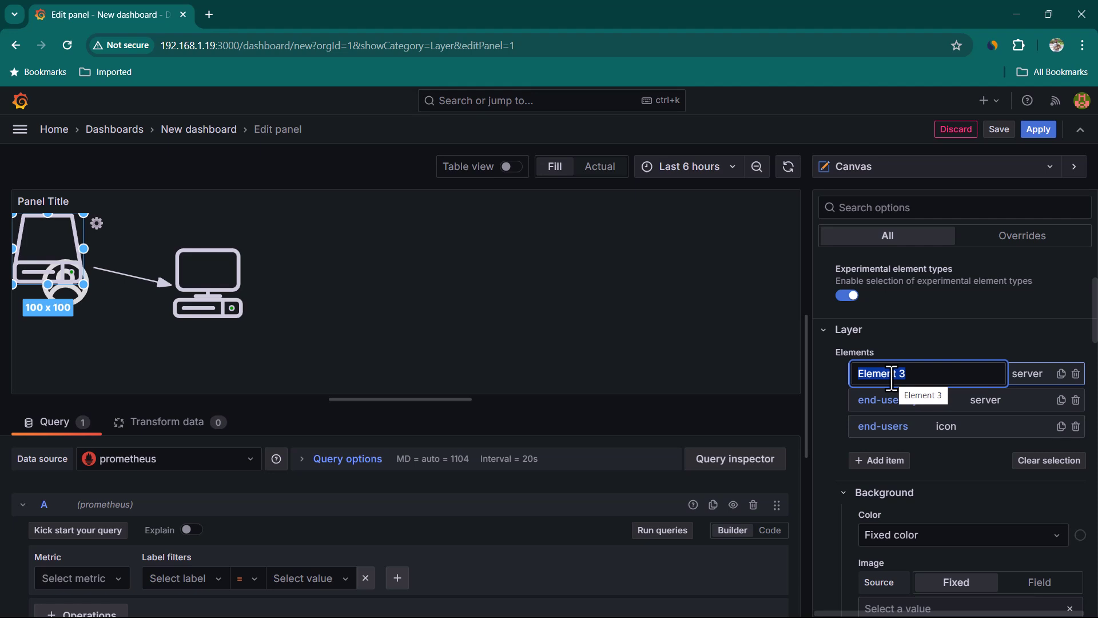
type("app-server-")
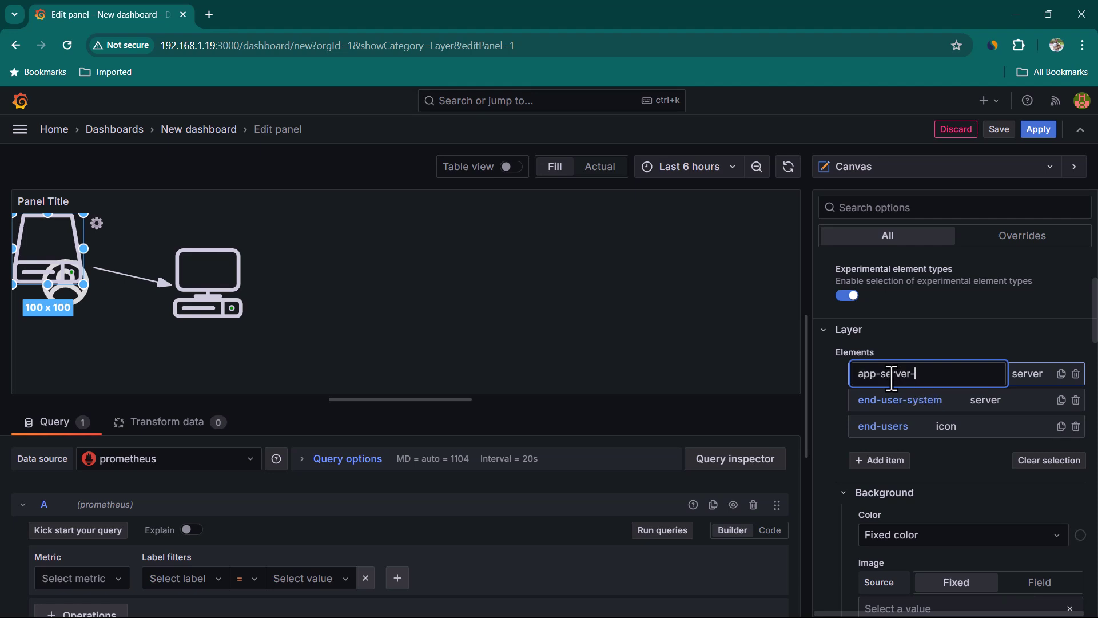
type("1")
key("Return")
- Add a second server element named app-server-2, then undo a stray move
left_click(901, 462)
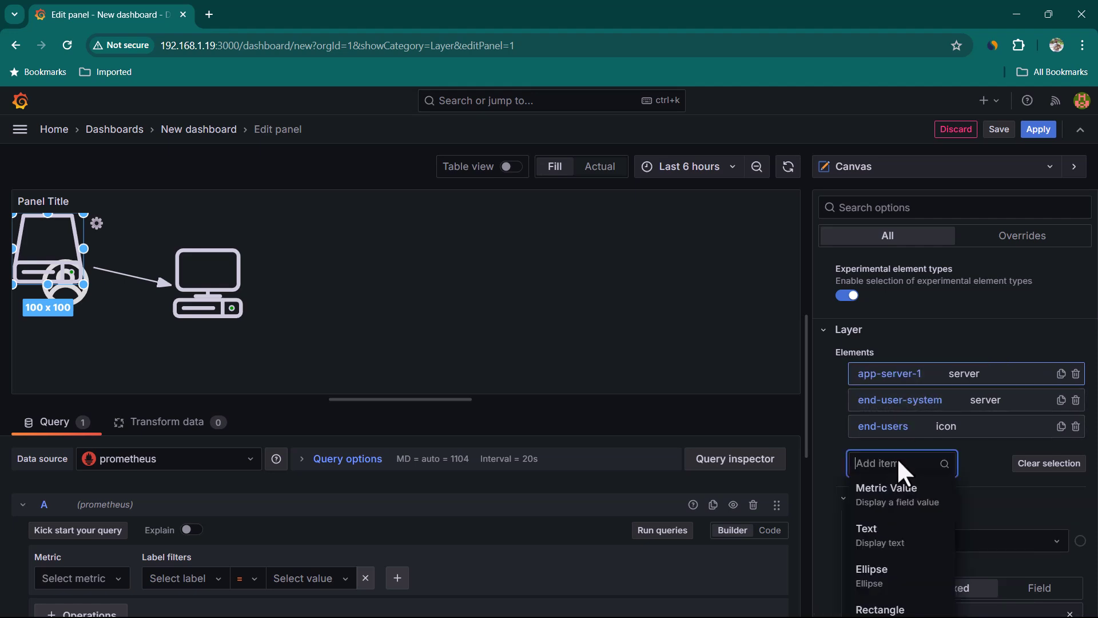
type("ser")
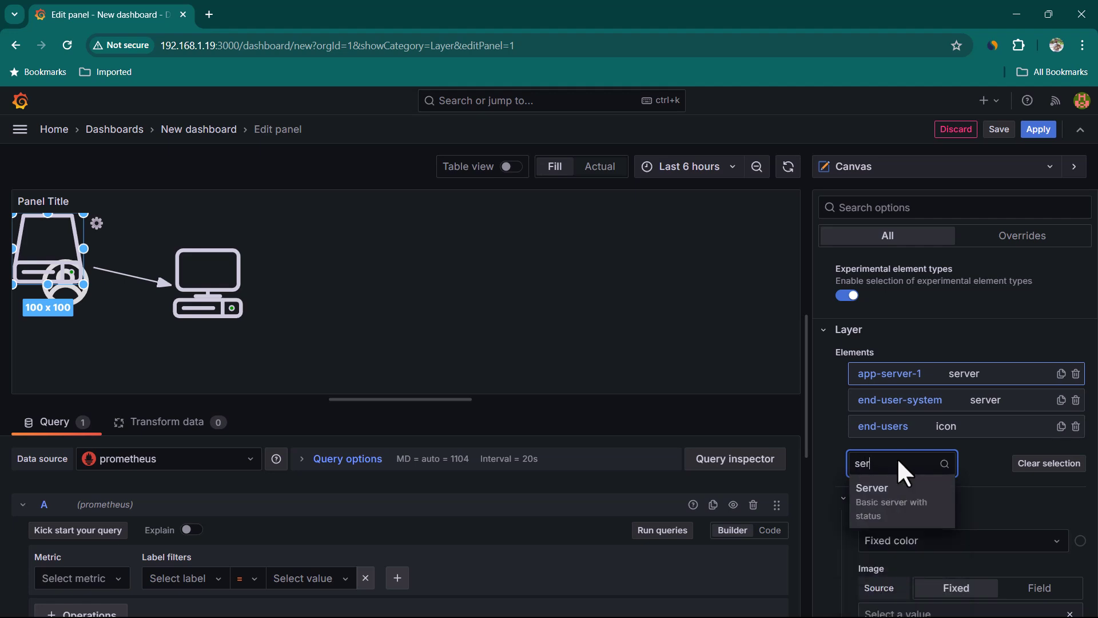
left_click(888, 497)
double_click(894, 374)
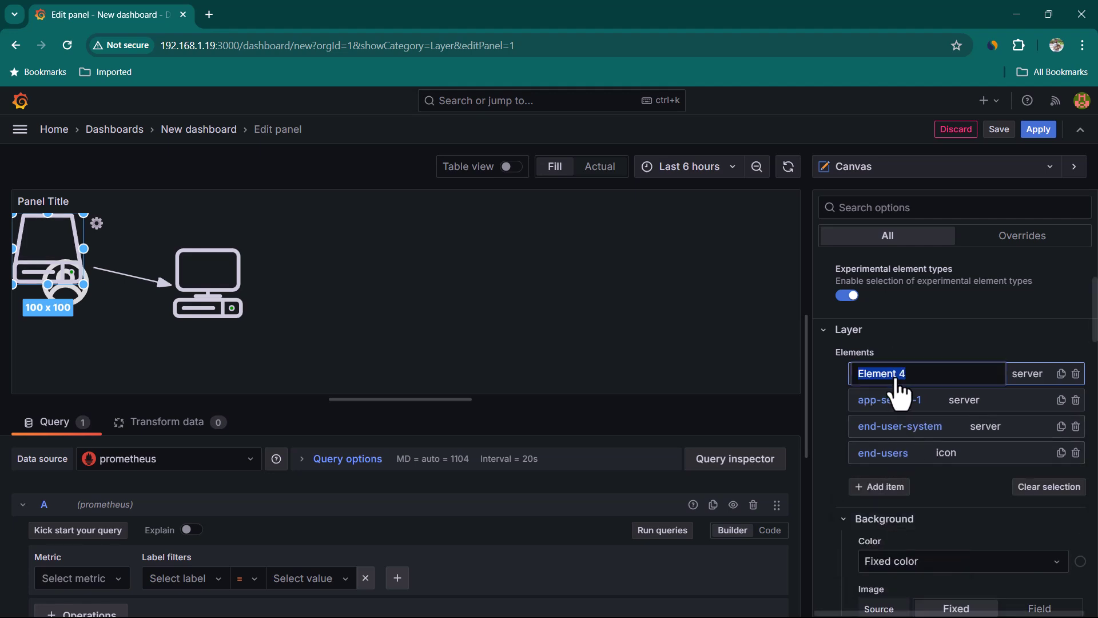
type("app-server-2")
left_click(898, 394)
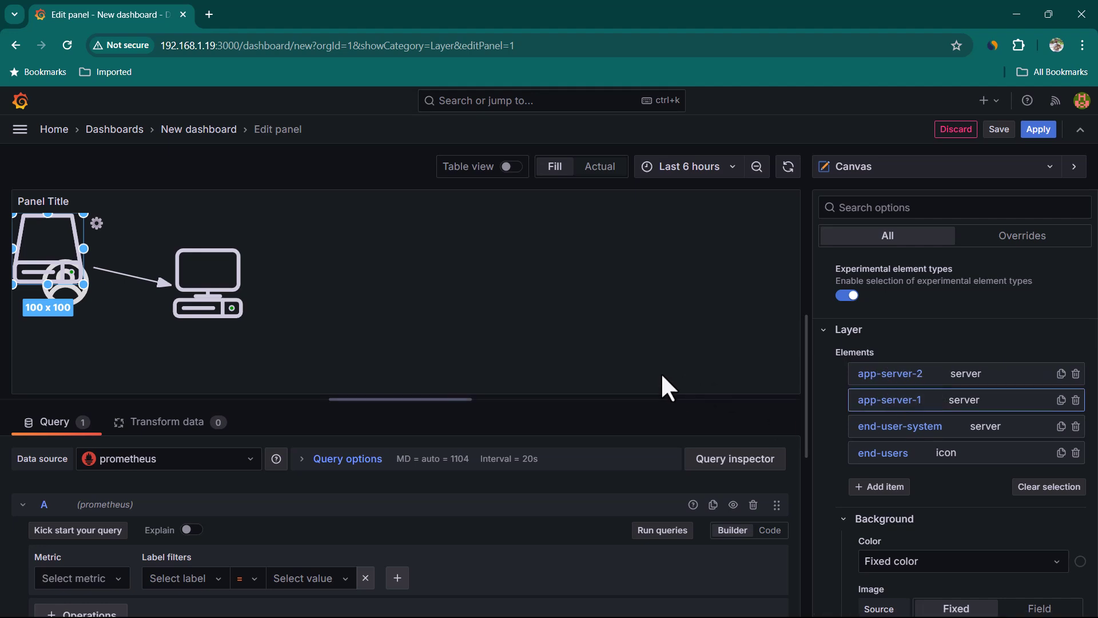
left_click_drag(58, 245, 72, 266)
key("ctrl+z")
key("ctrl+z")
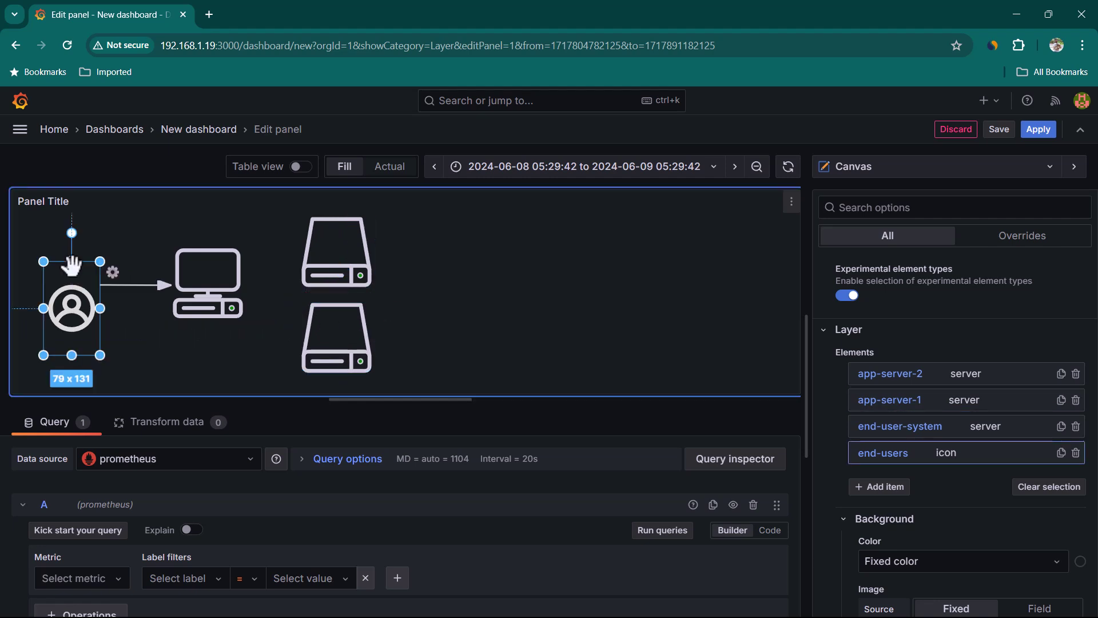
- Delete the old user icon and add a new icon element named end-user
right_click(72, 265)
left_click(81, 277)
key("ctrl+z")
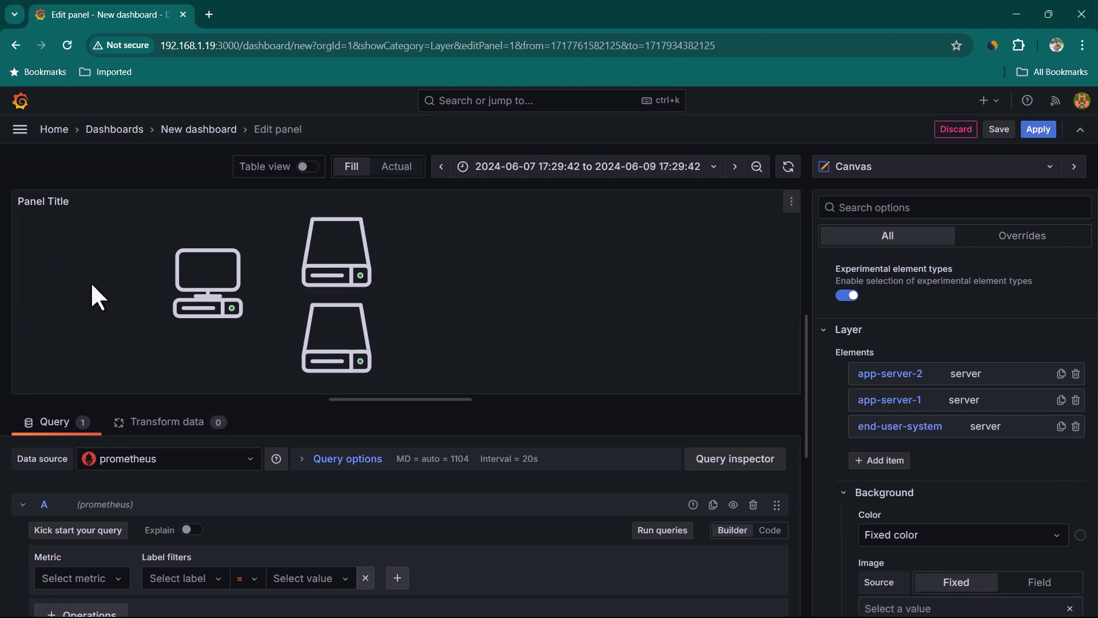
left_click(884, 461)
scroll(894, 514, "down", 2)
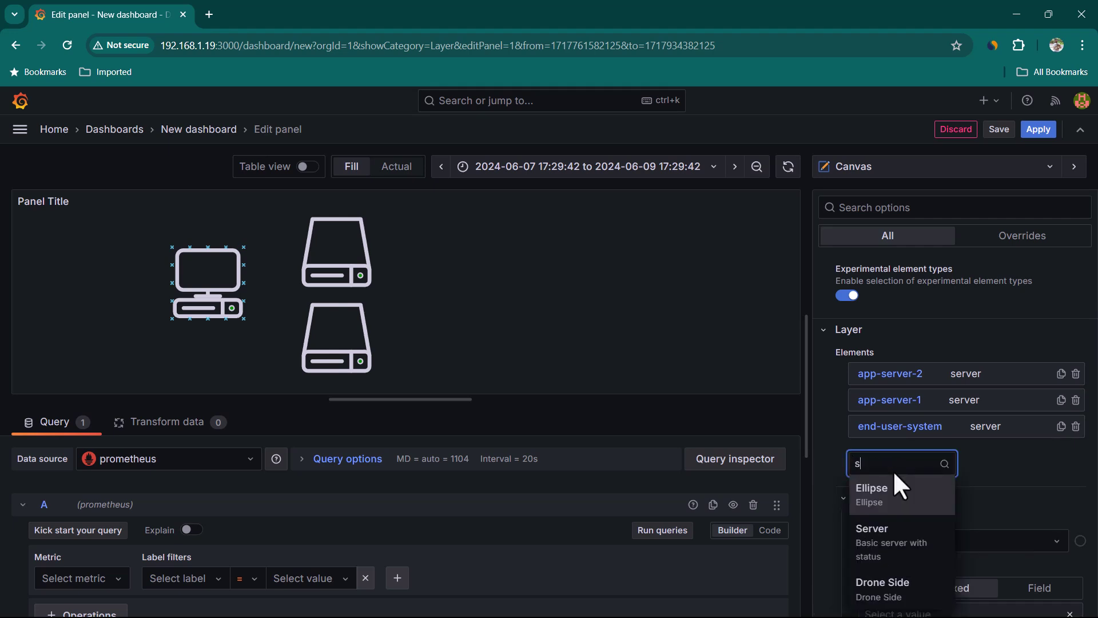
left_click(894, 486)
double_click(924, 373)
type("end-user")
- Give end-user the user-circle icon and make the canvas panel taller
scroll(1051, 495, "down", 5)
scroll(1051, 495, "up", 5)
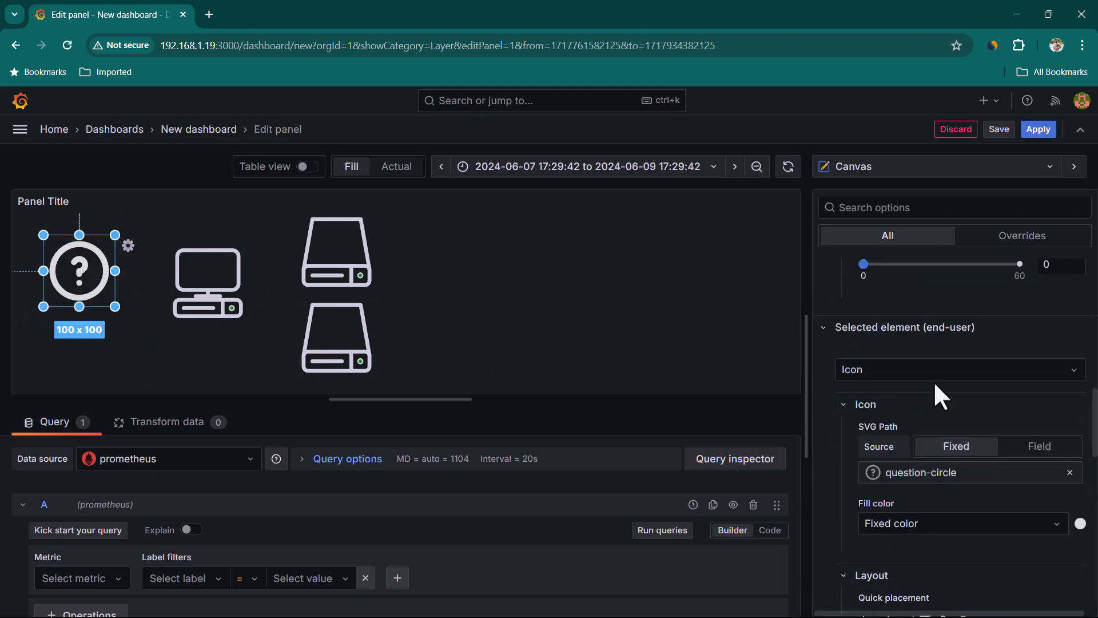
left_click(938, 400)
type("u")
left_click(1059, 406)
left_click(336, 255)
left_click_drag(389, 401, 389, 454)
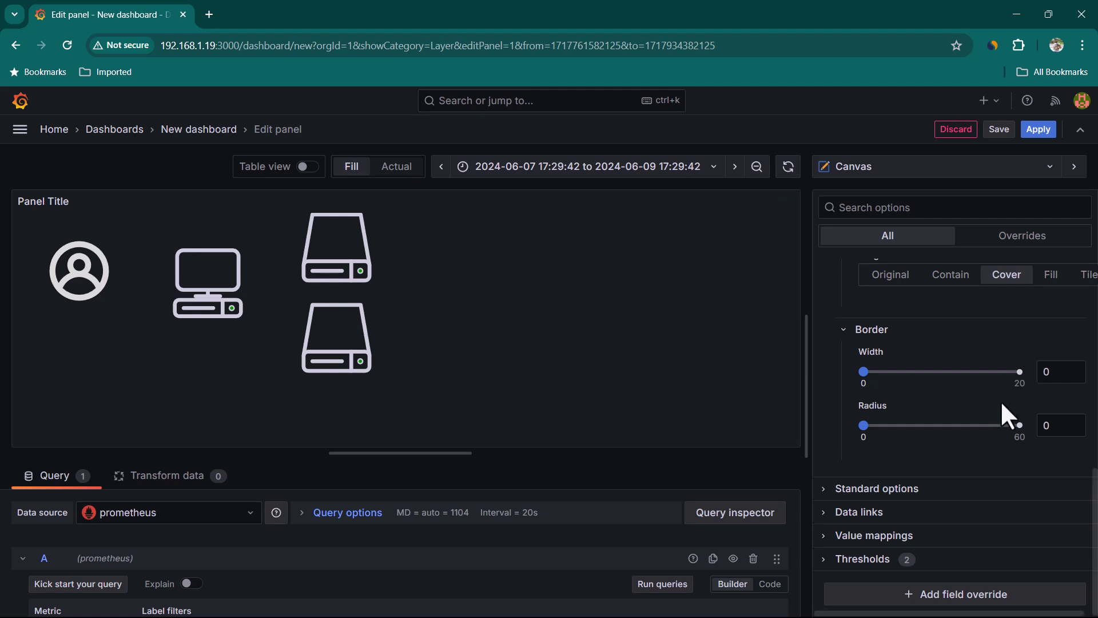
scroll(1001, 401, "up", 3)
- Add a Database-type server named db-server to the right of the app servers
left_click(878, 437)
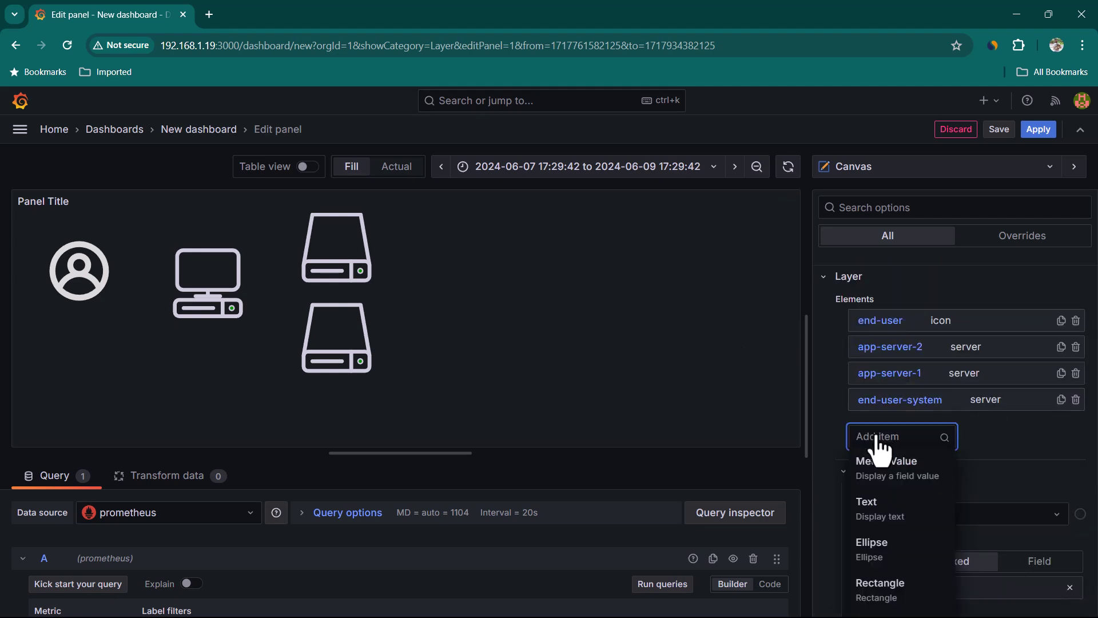
type("ser")
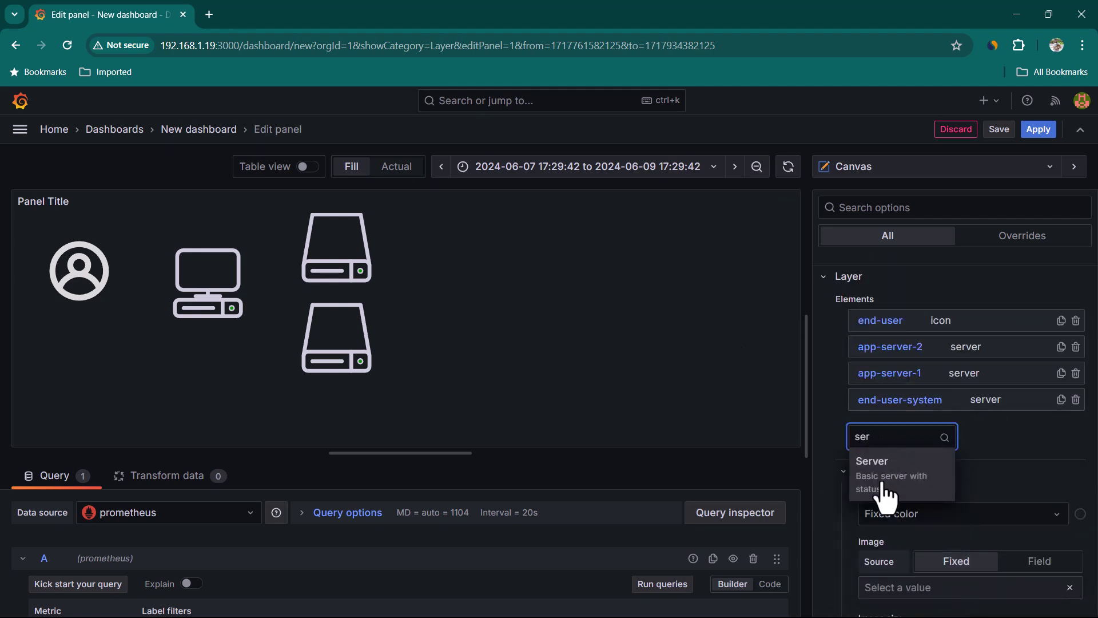
left_click(886, 489)
left_click(917, 321)
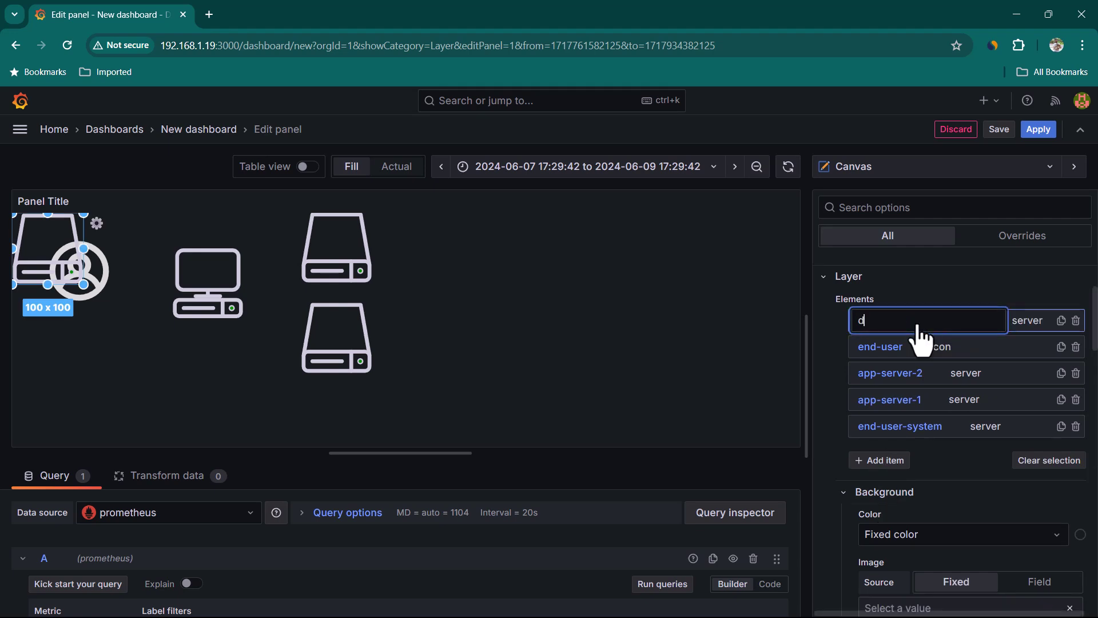
type("db-server")
left_click_drag(49, 250, 507, 293)
left_click(932, 420)
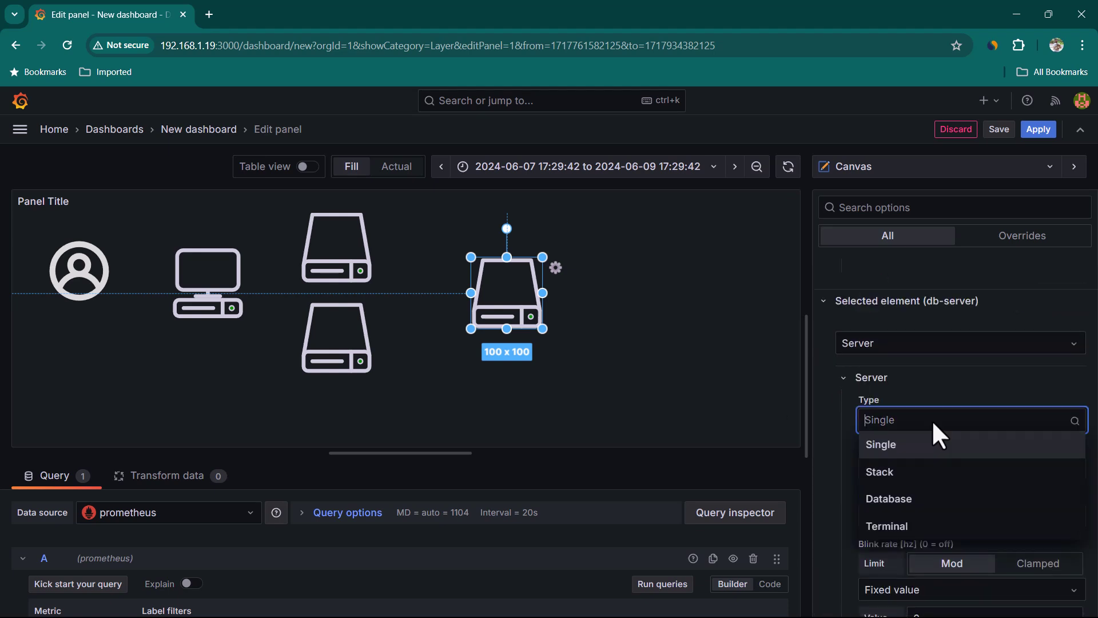
left_click(921, 506)
- Shift both app servers to the right and move the user icon left and down
scroll(927, 440, "down", 8)
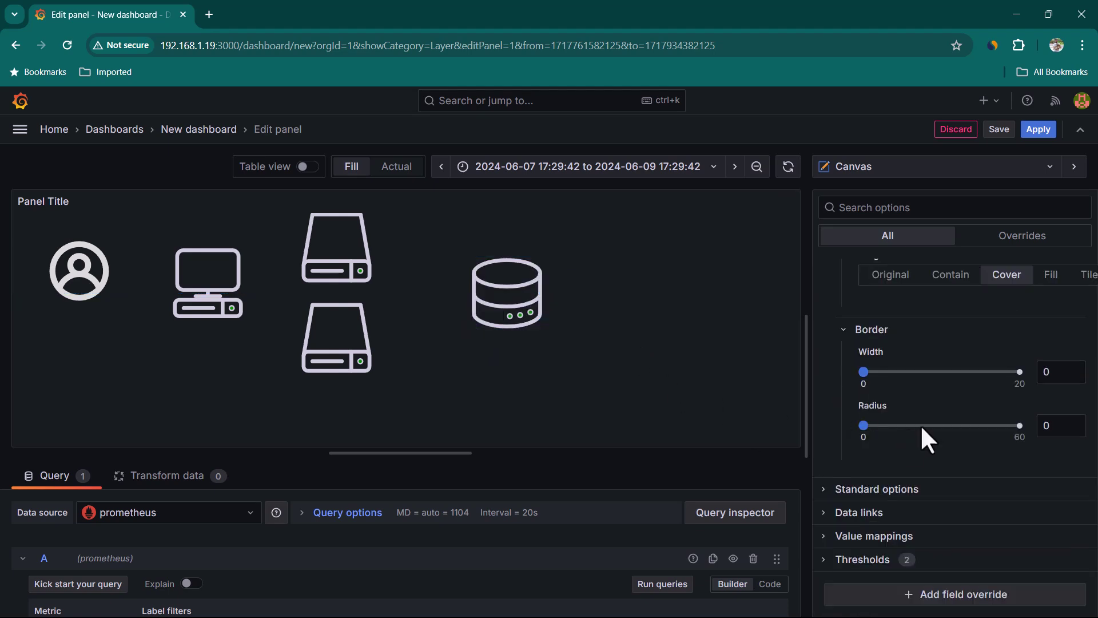
left_click(503, 299)
left_click_drag(336, 338, 355, 365)
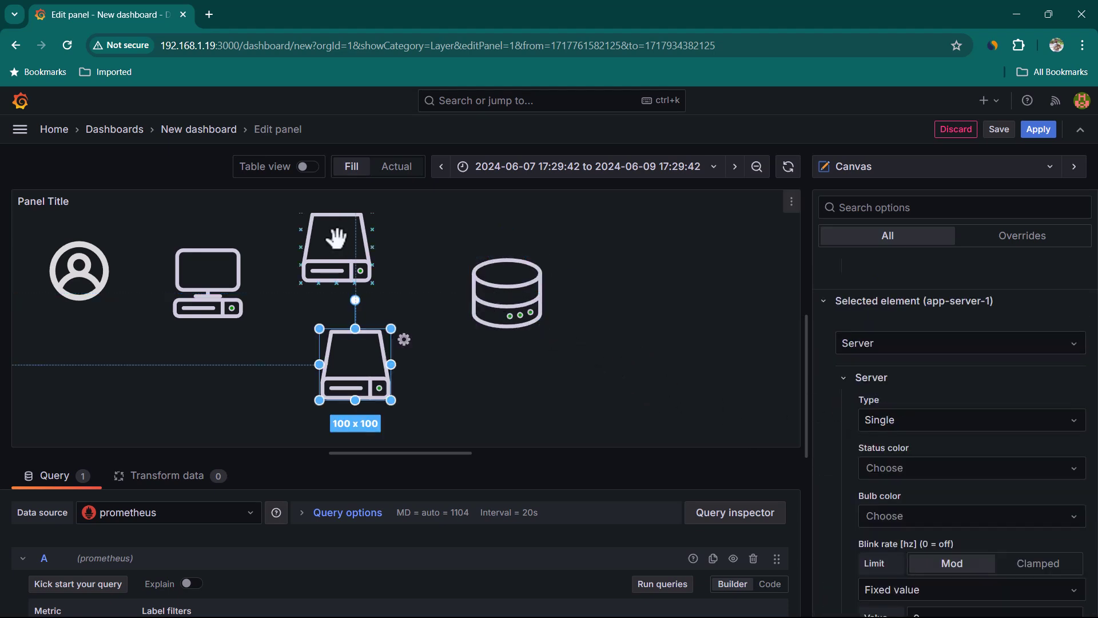
left_click_drag(338, 244, 357, 261)
left_click(256, 386)
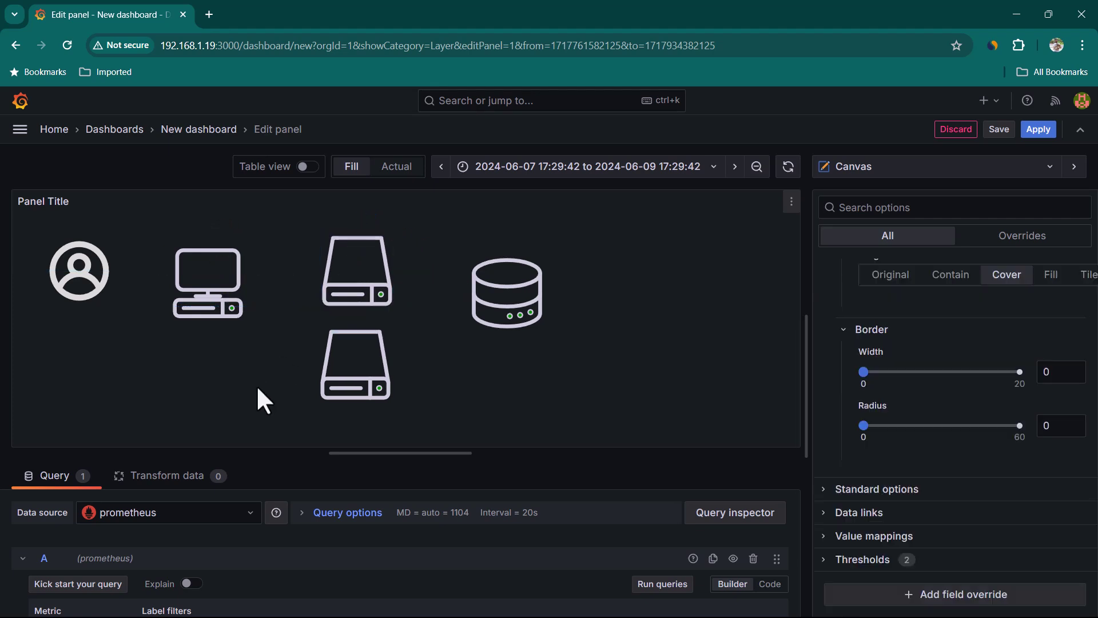
left_click_drag(81, 258, 70, 270)
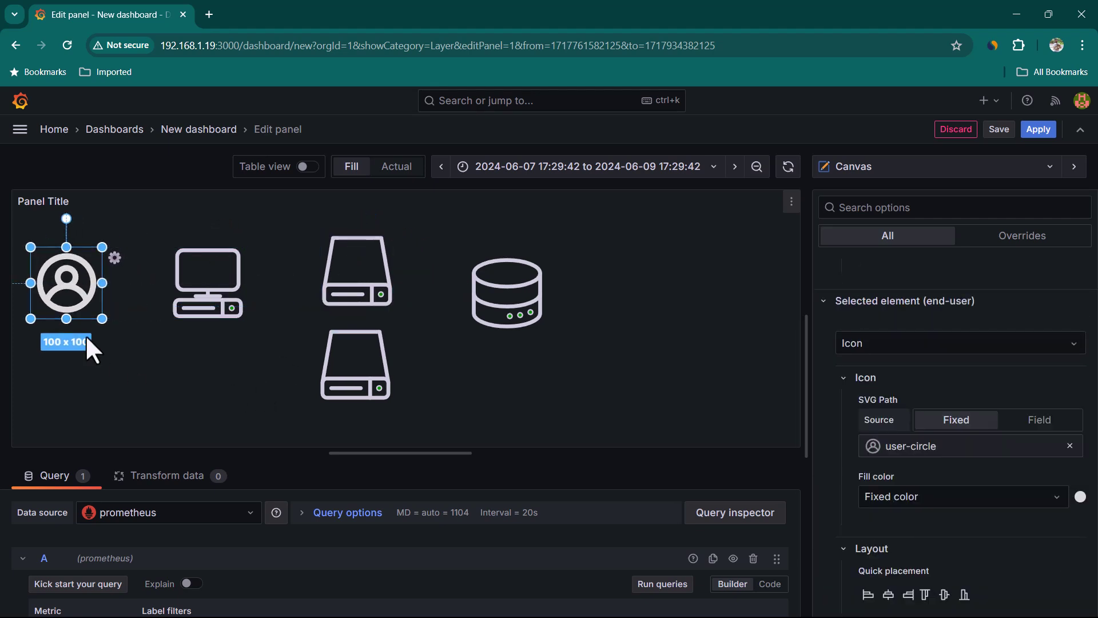
- Draw arrows from the user icon to the computer and from the computer to both servers
left_click(118, 365)
left_click_drag(101, 283, 172, 285)
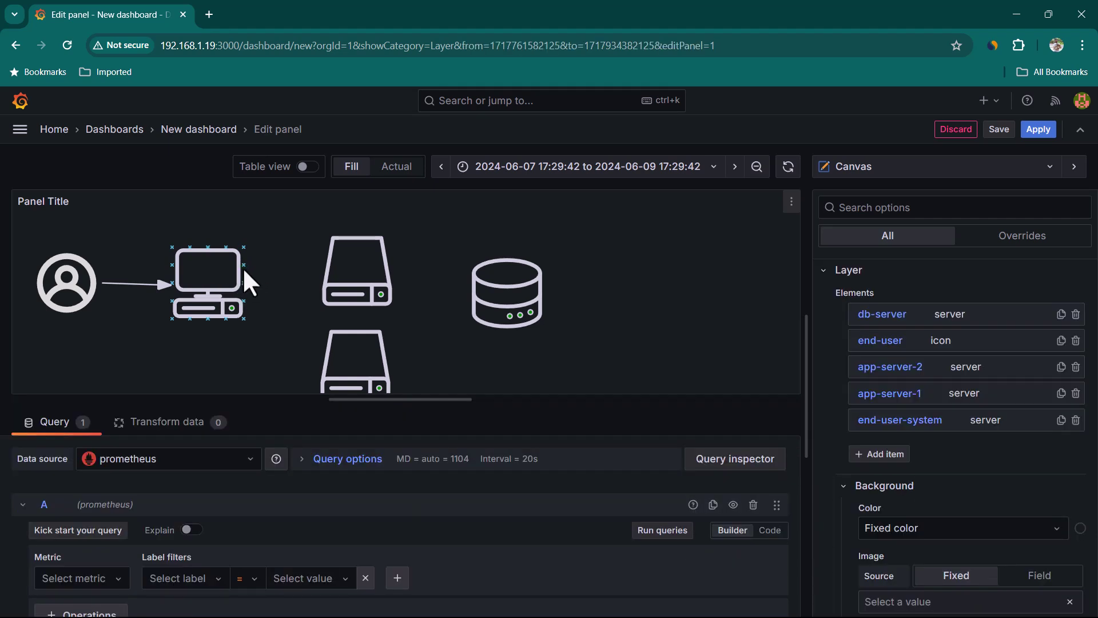
left_click_drag(244, 269, 321, 270)
left_click(242, 284)
left_click_drag(244, 283, 319, 360)
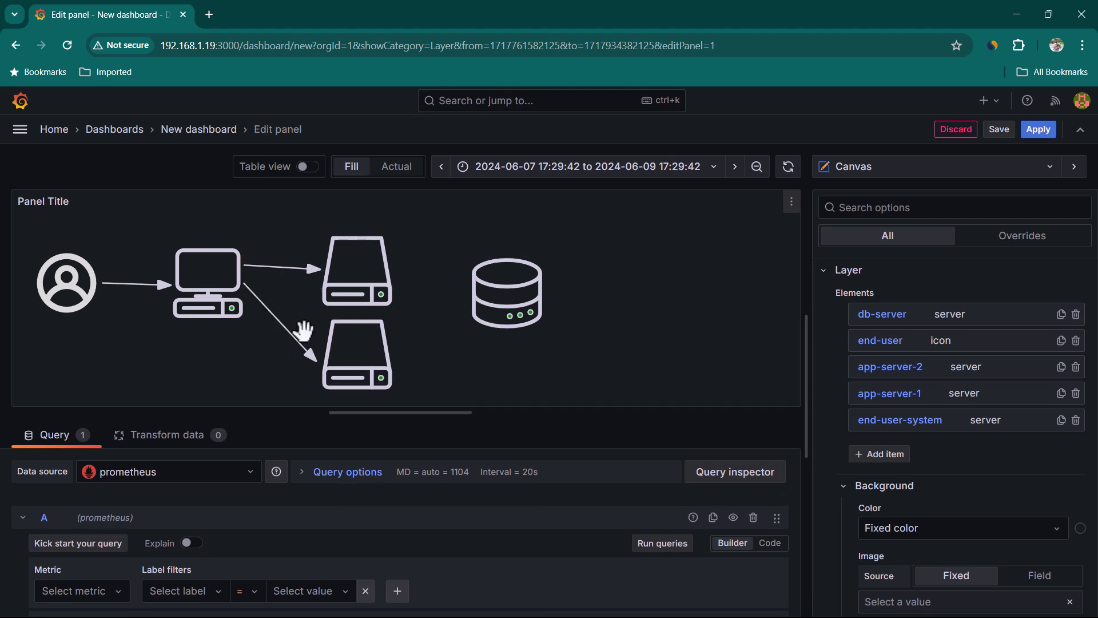
- Replace the misplaced computer-to-lower-server arrow with a correctly attached one
left_click(335, 352)
left_click(312, 350)
mouse_move(358, 359)
left_mouse_down()
mouse_move(392, 361)
mouse_move(365, 364)
left_mouse_up()
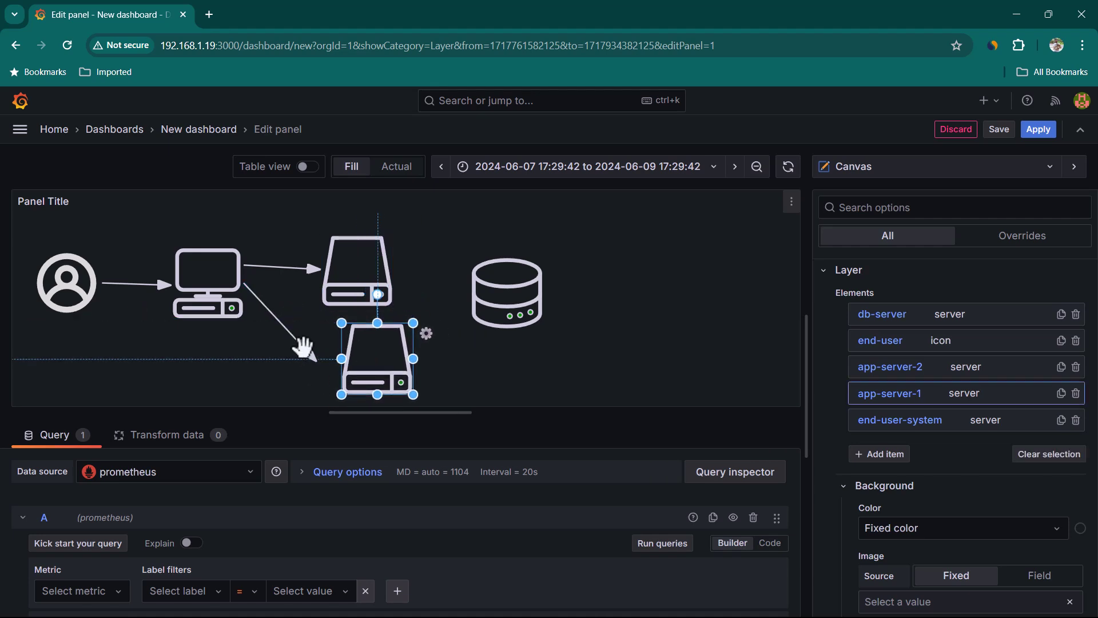
left_click(307, 350)
key("Delete")
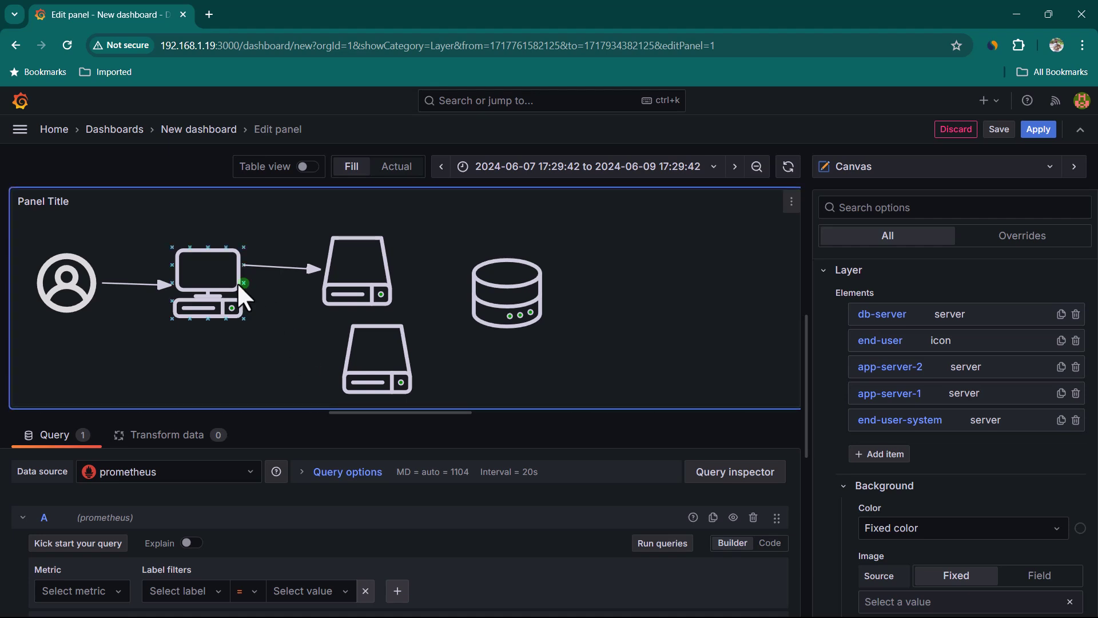
left_click_drag(245, 283, 354, 361)
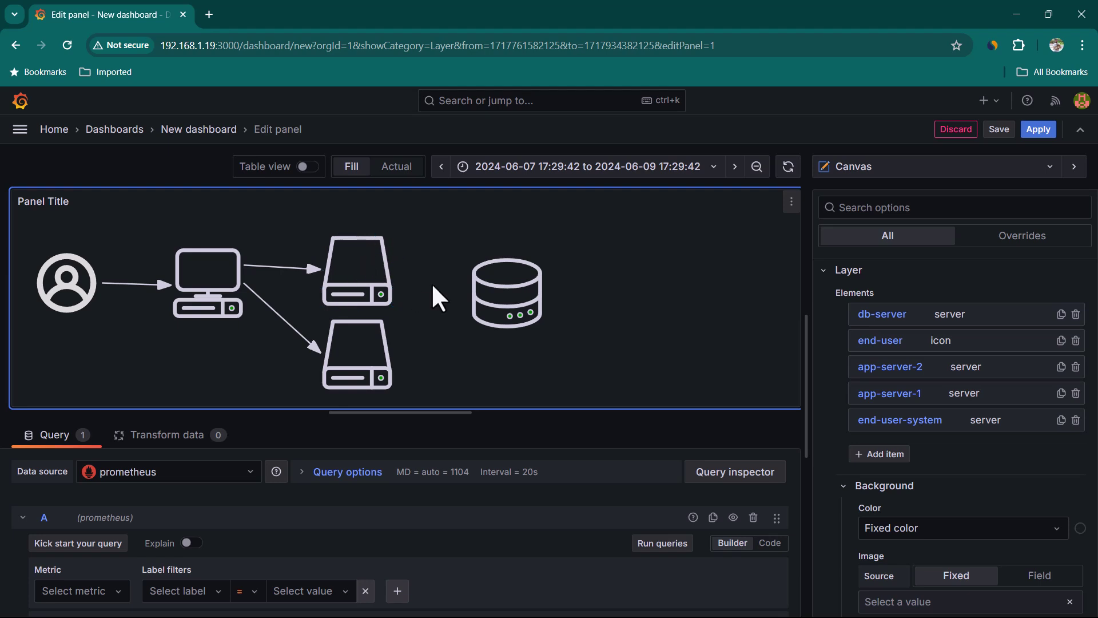
- Connect both app servers to the database with arrows
left_click_drag(510, 296, 517, 300)
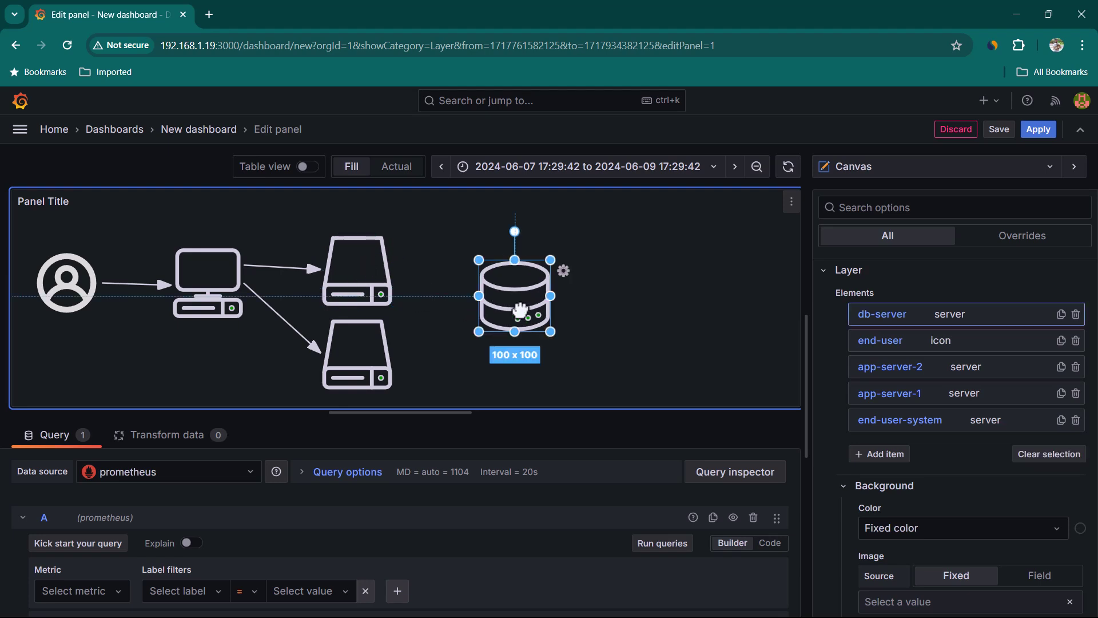
left_click_drag(391, 253, 474, 294)
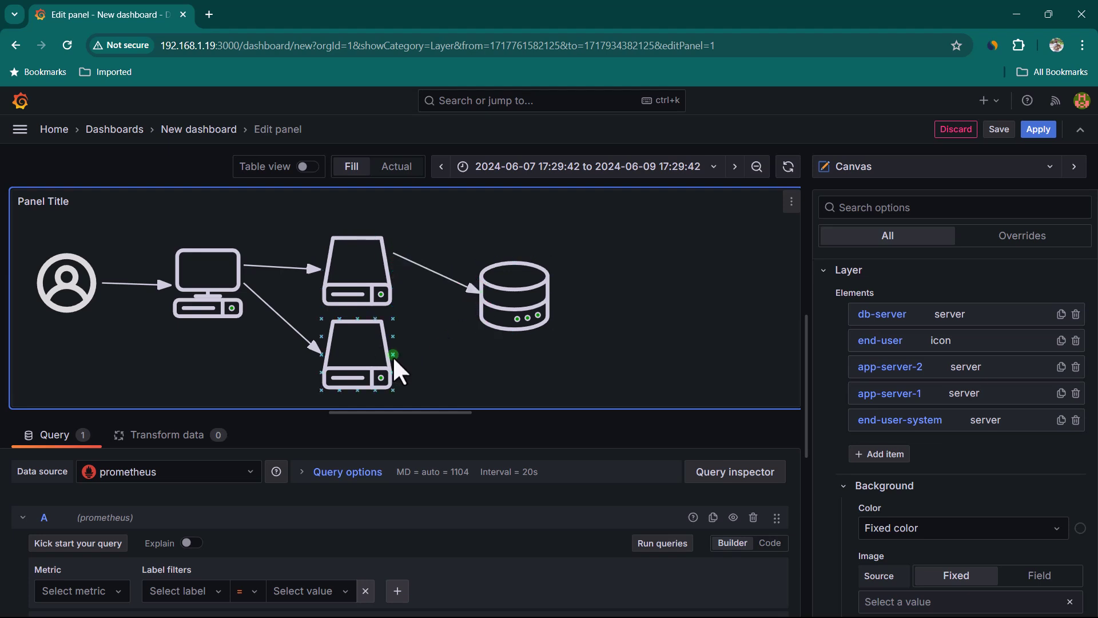
left_click_drag(393, 356, 515, 311)
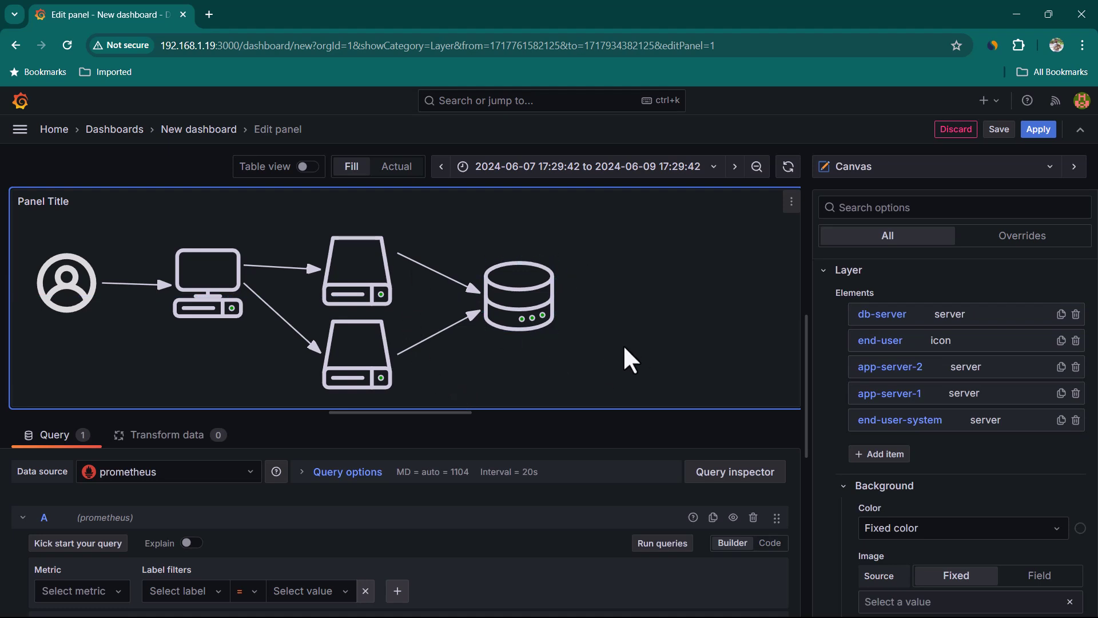
- Apply the panel changes and move the database icon further right
left_click(1038, 129)
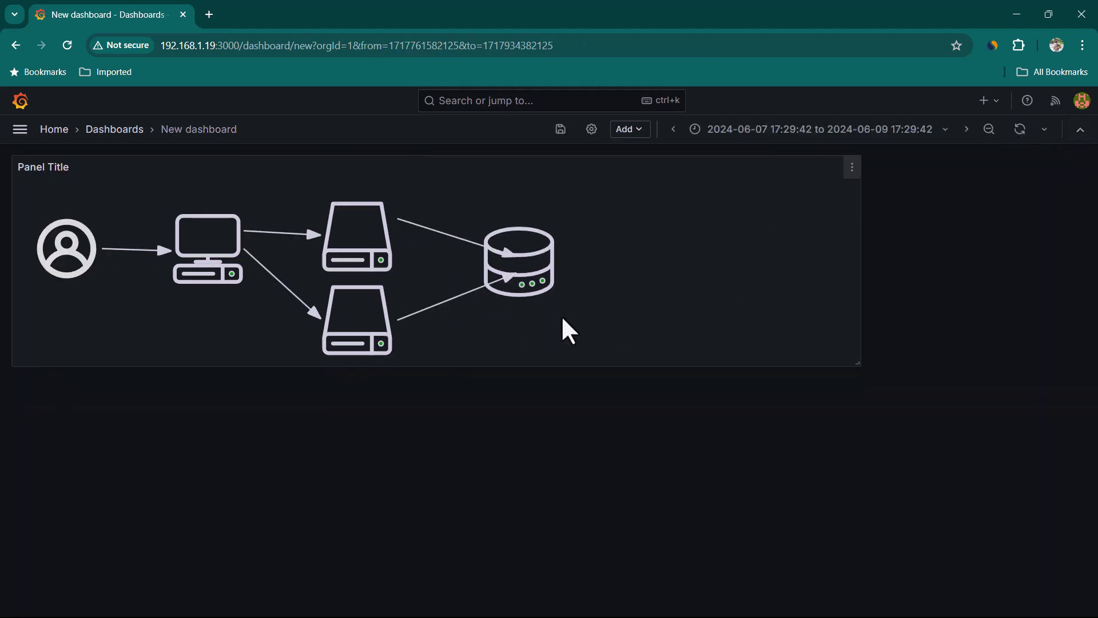
left_click_drag(543, 268, 589, 266)
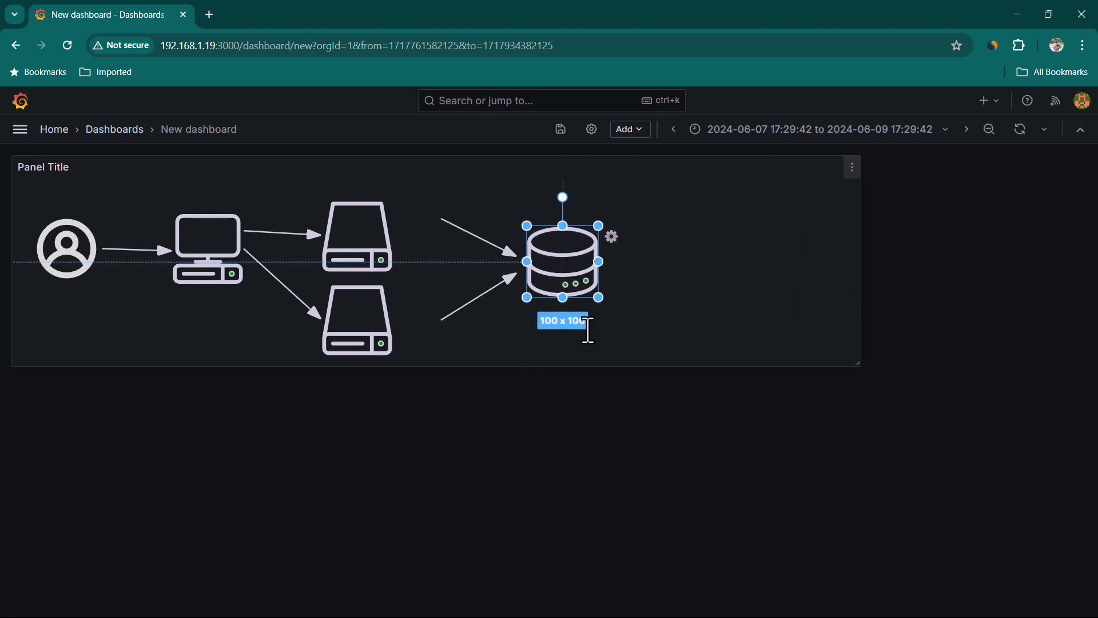
left_click(665, 321)
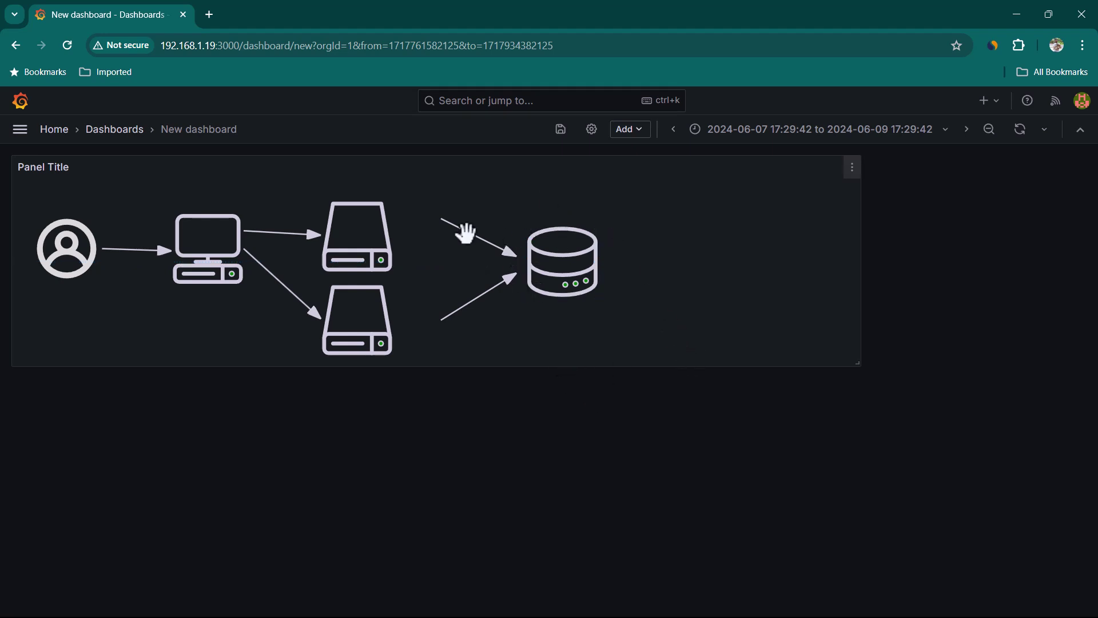
- Delete the two old database arrows and redraw them from each server's edge
key("Delete")
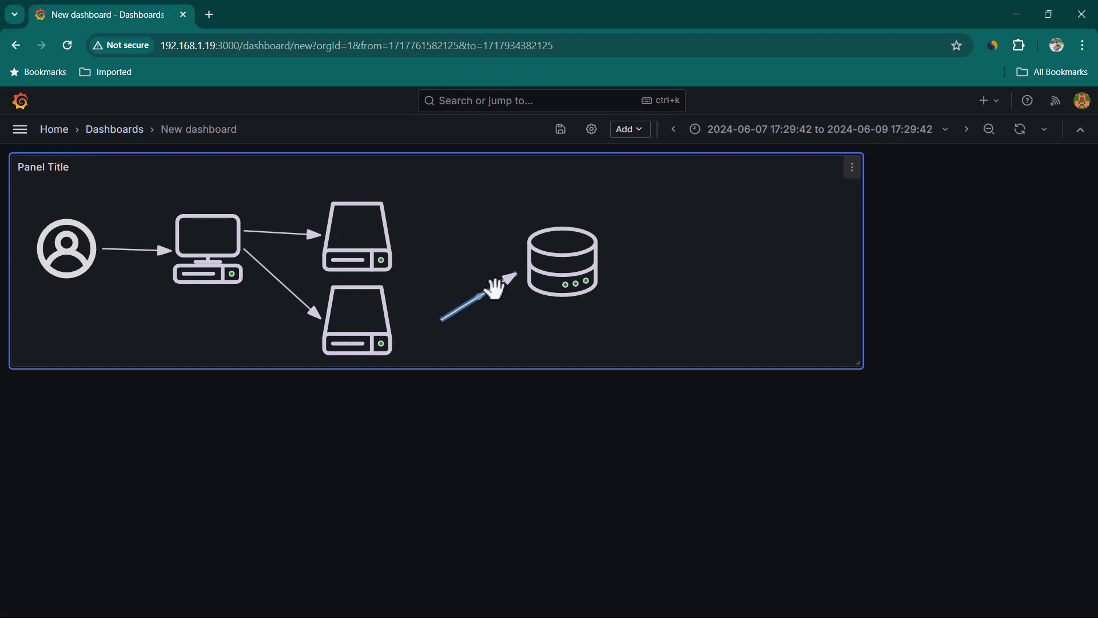
key("Delete")
left_click_drag(393, 200, 526, 256)
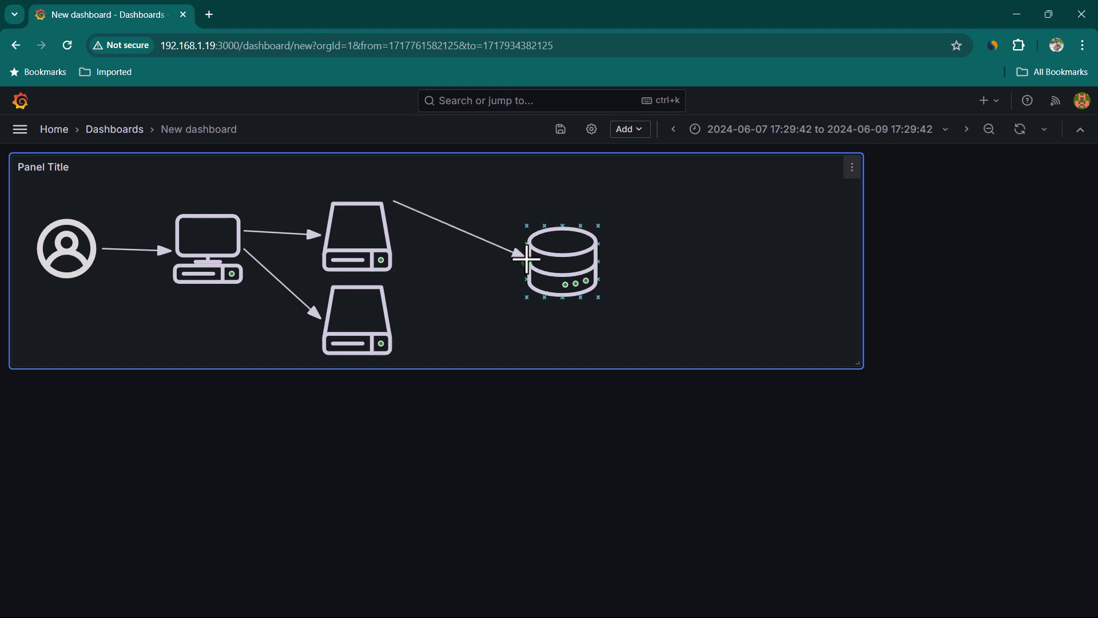
left_click_drag(397, 321, 523, 287)
mouse_move(560, 254)
left_mouse_down()
mouse_move(570, 282)
mouse_move(528, 208)
mouse_move(613, 237)
mouse_move(653, 292)
mouse_move(538, 247)
mouse_move(565, 250)
mouse_move(560, 272)
left_mouse_up()
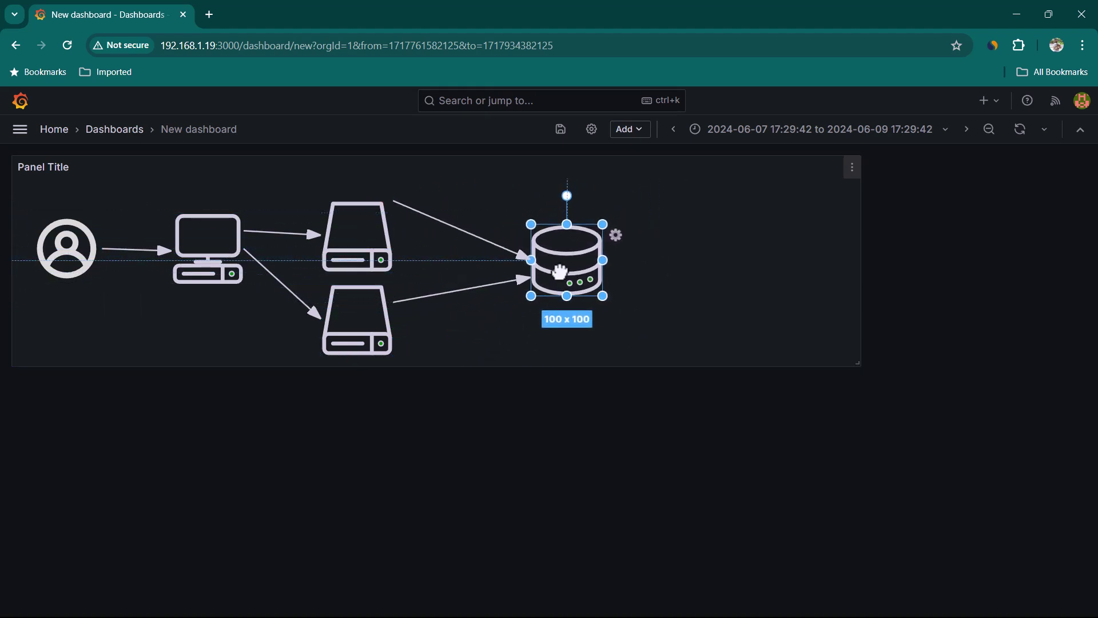
- Save the dashboard with the title canvas-demo
left_click(561, 129)
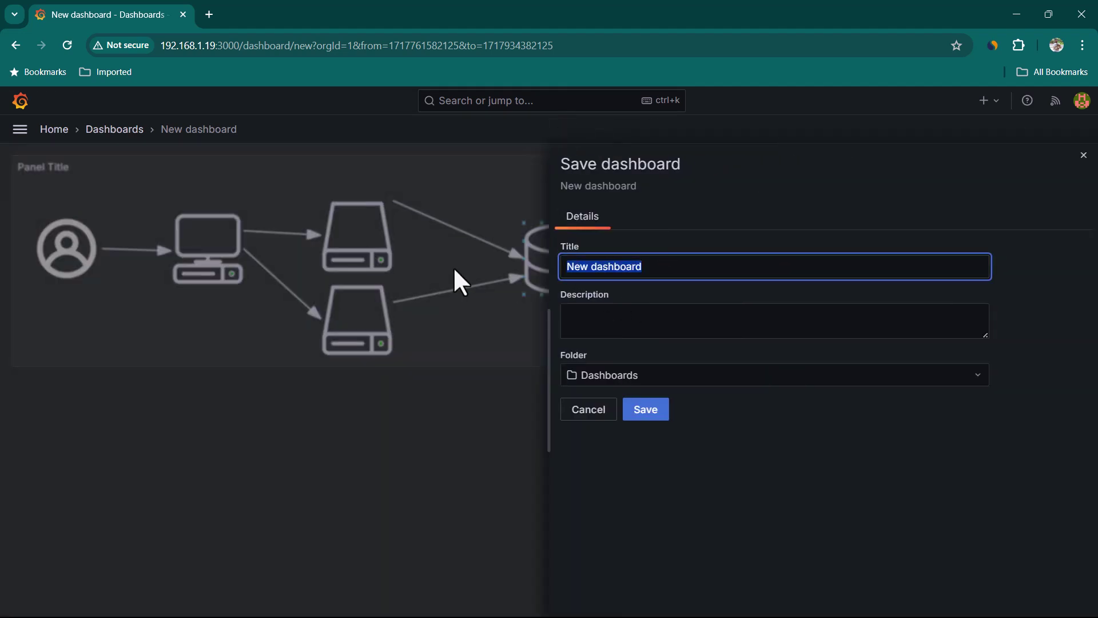
type("canvas demo")
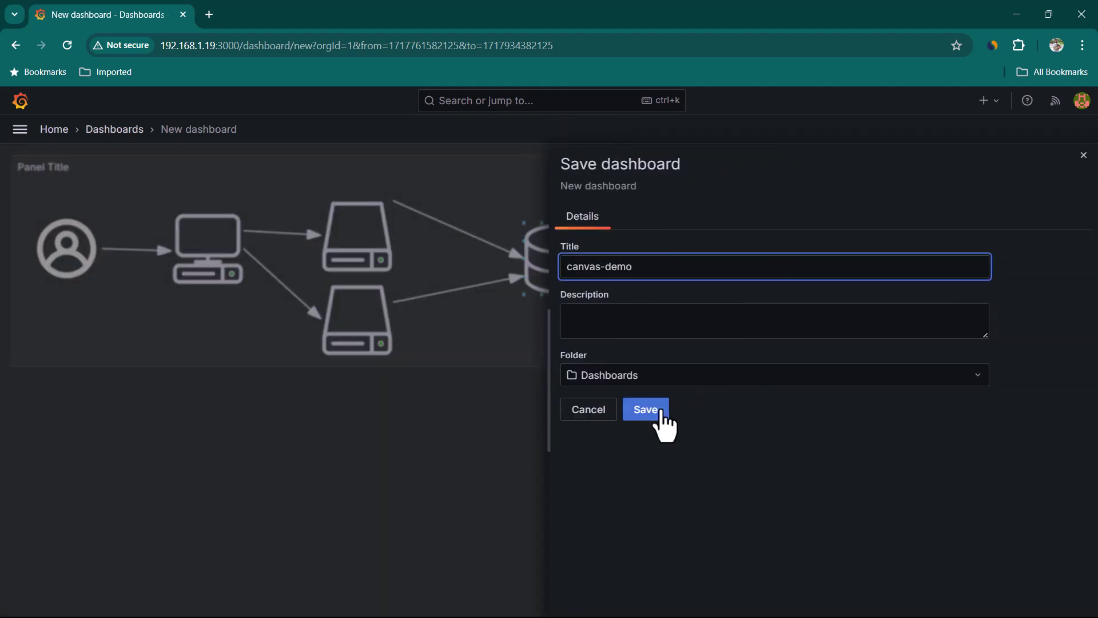
left_click(646, 409)
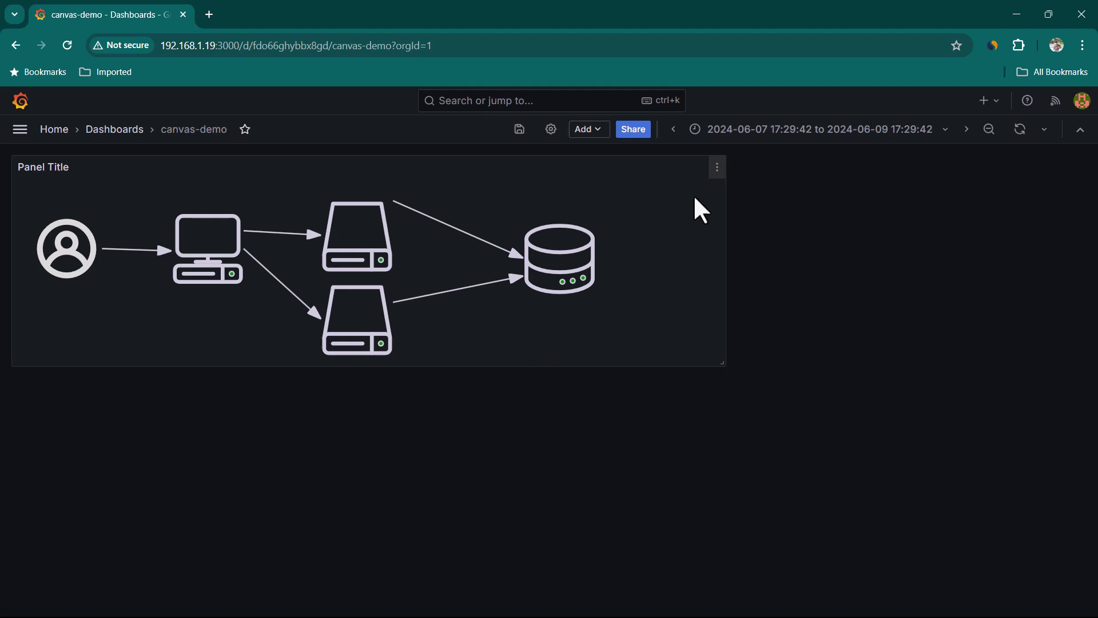
- Open the canvas panel in the panel editor
left_click(717, 167)
left_click(680, 222)
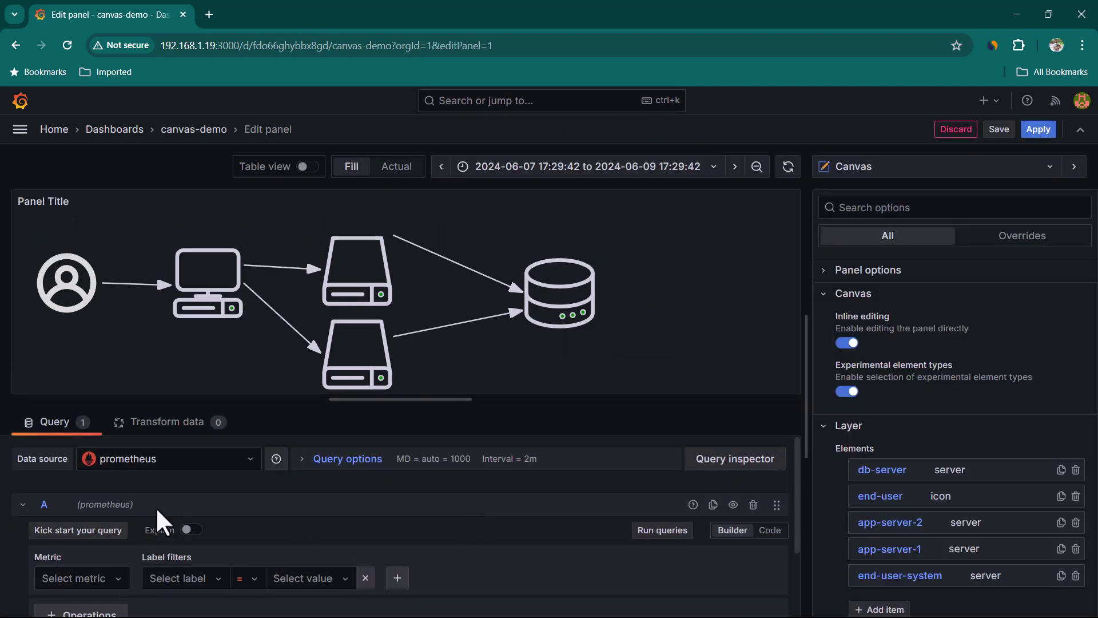
scroll(226, 546, "down", 1)
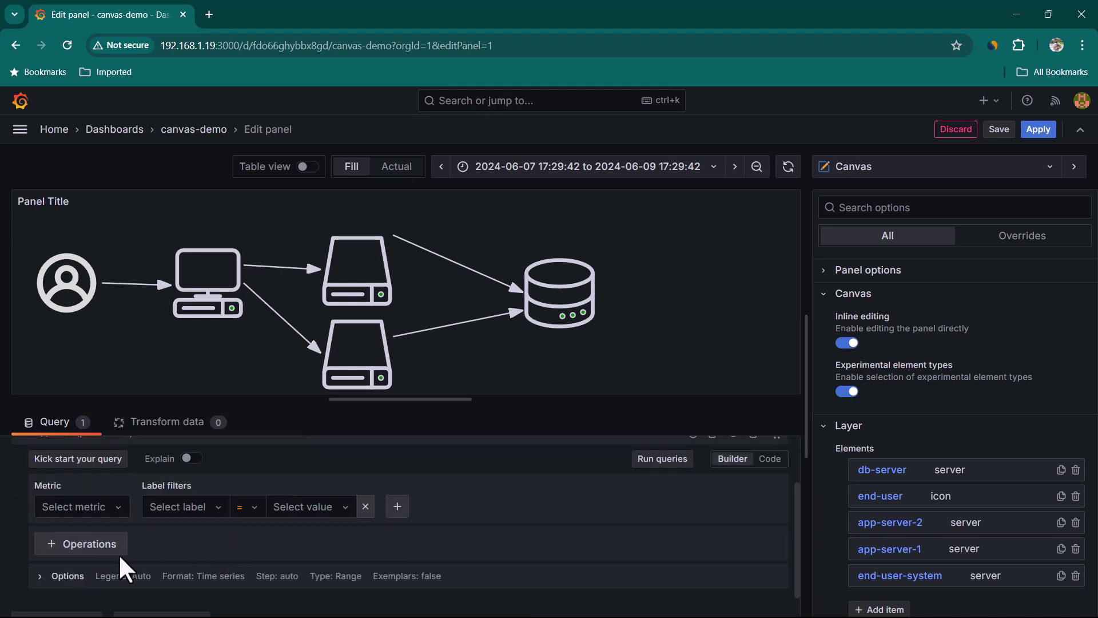
- Pick the up metric in the Metrics explorer and run the query
left_click(121, 508)
left_click(206, 552)
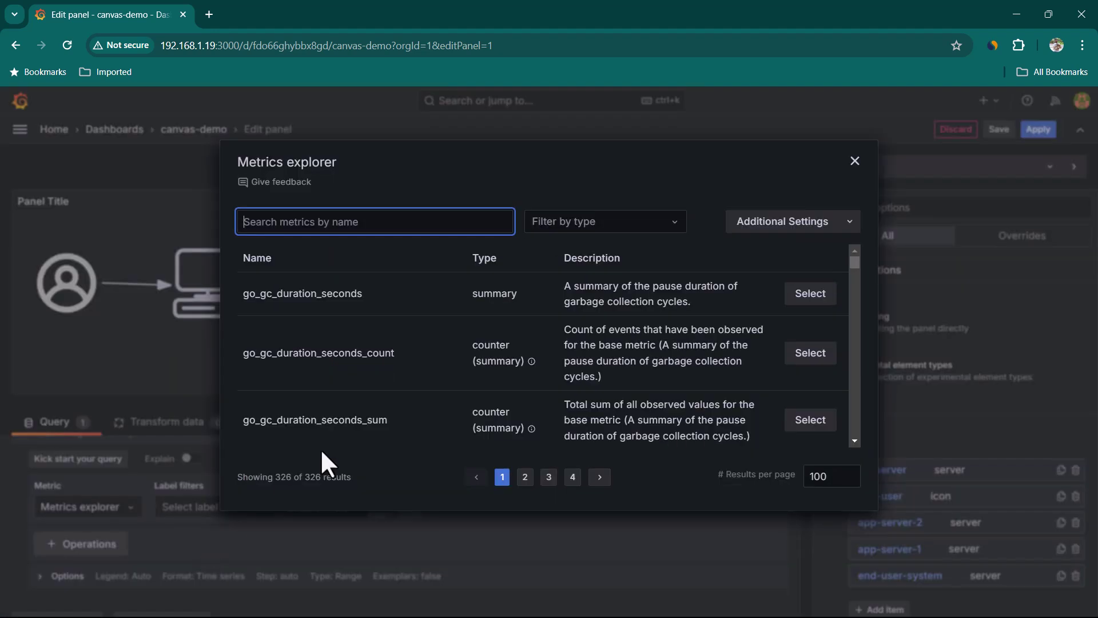
type("up")
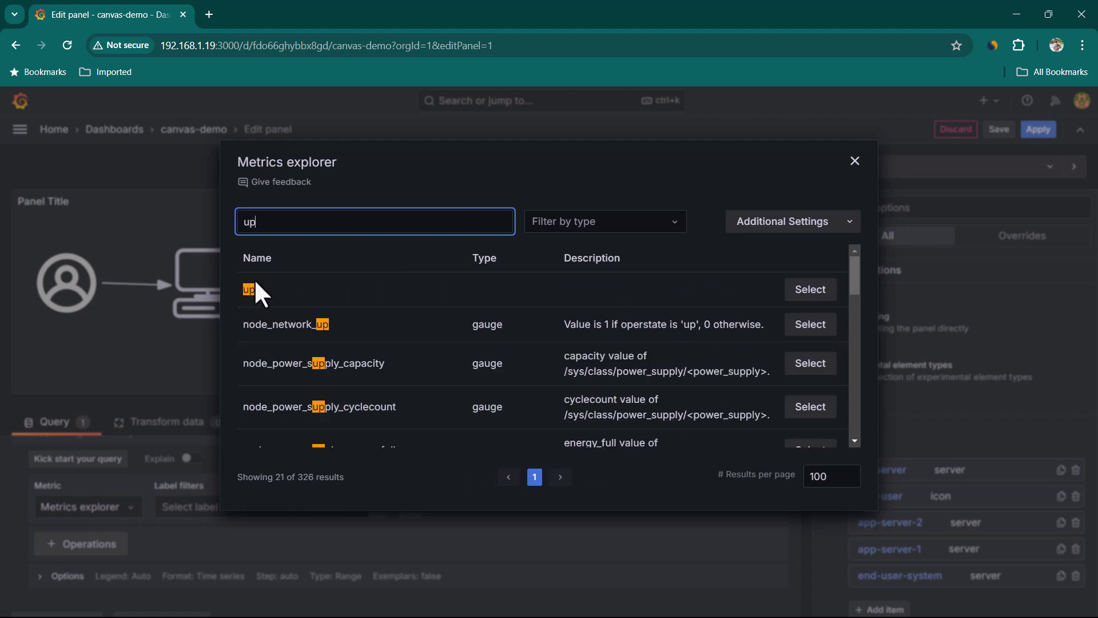
left_click(810, 293)
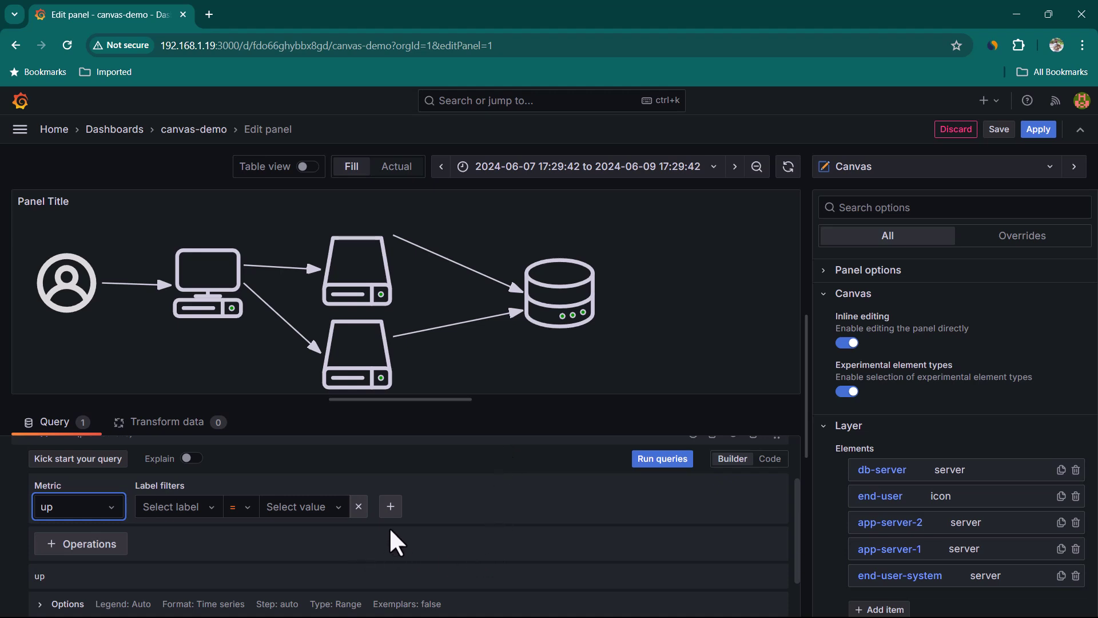
left_click(668, 480)
left_click(668, 481)
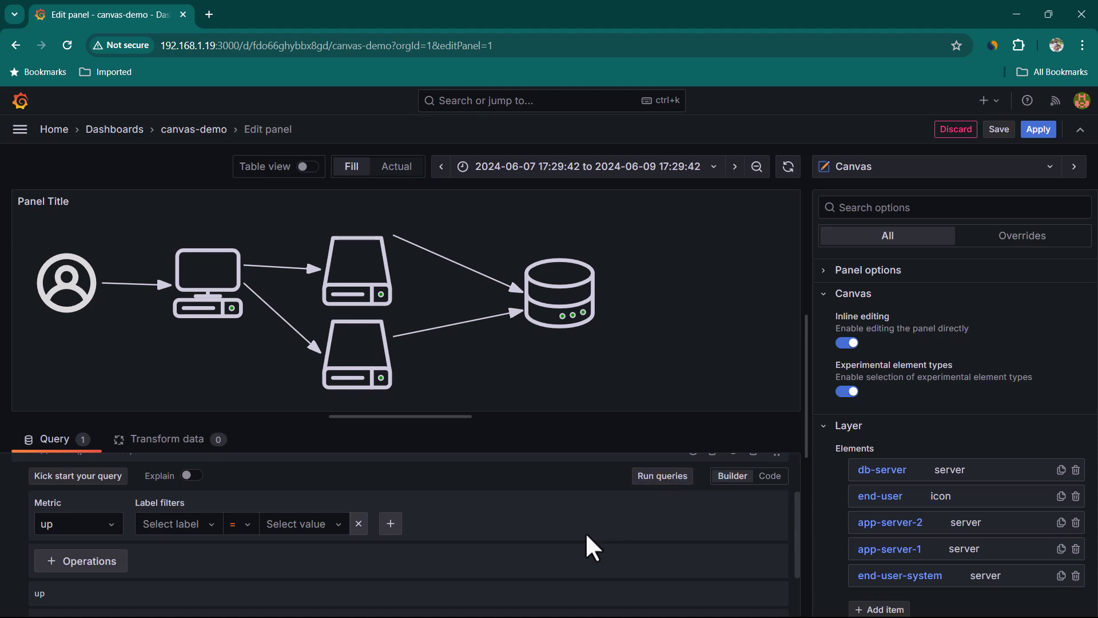
scroll(595, 555, "down", 2)
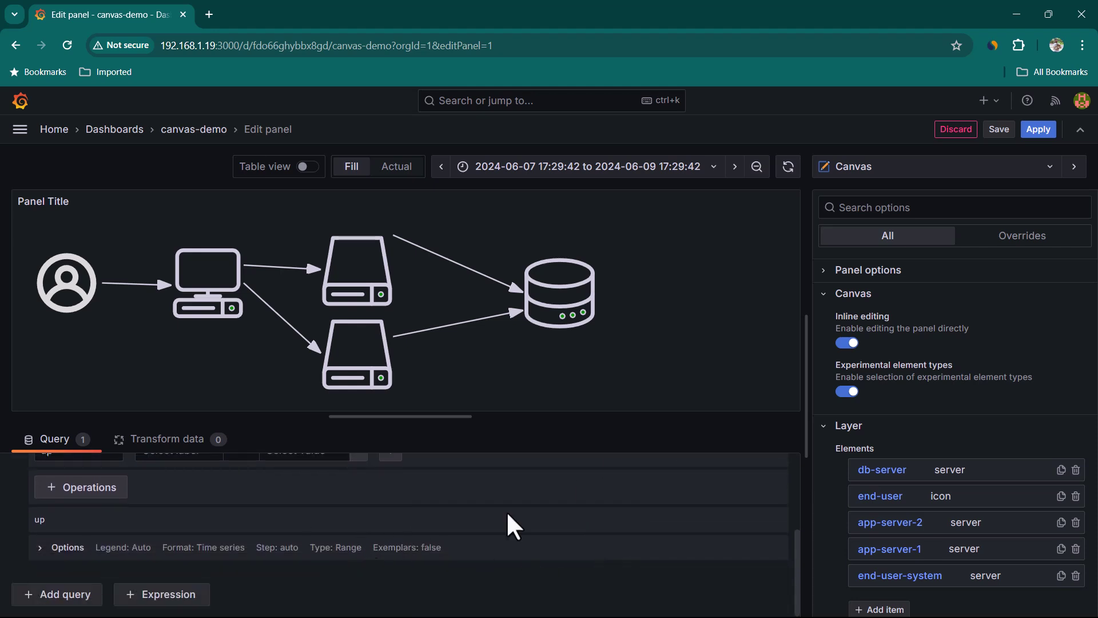
scroll(546, 560, "up", 2)
scroll(974, 523, "down", 1)
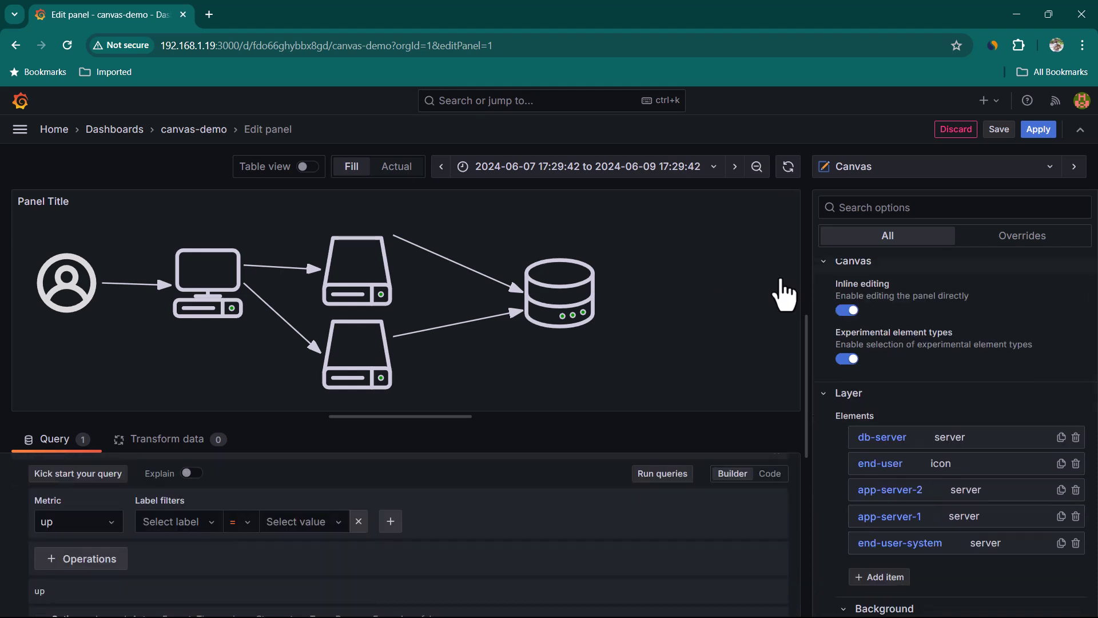
- Apply the canvas edits, narrow the canvas panel, and add a new Stat visualization
left_click(1038, 130)
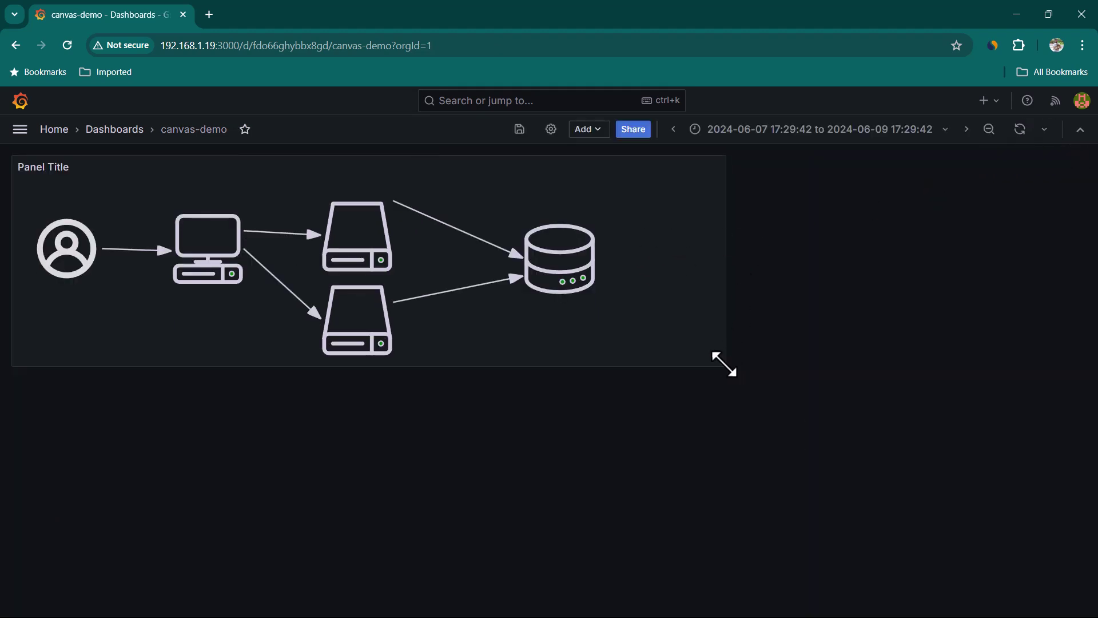
left_click_drag(723, 362, 653, 360)
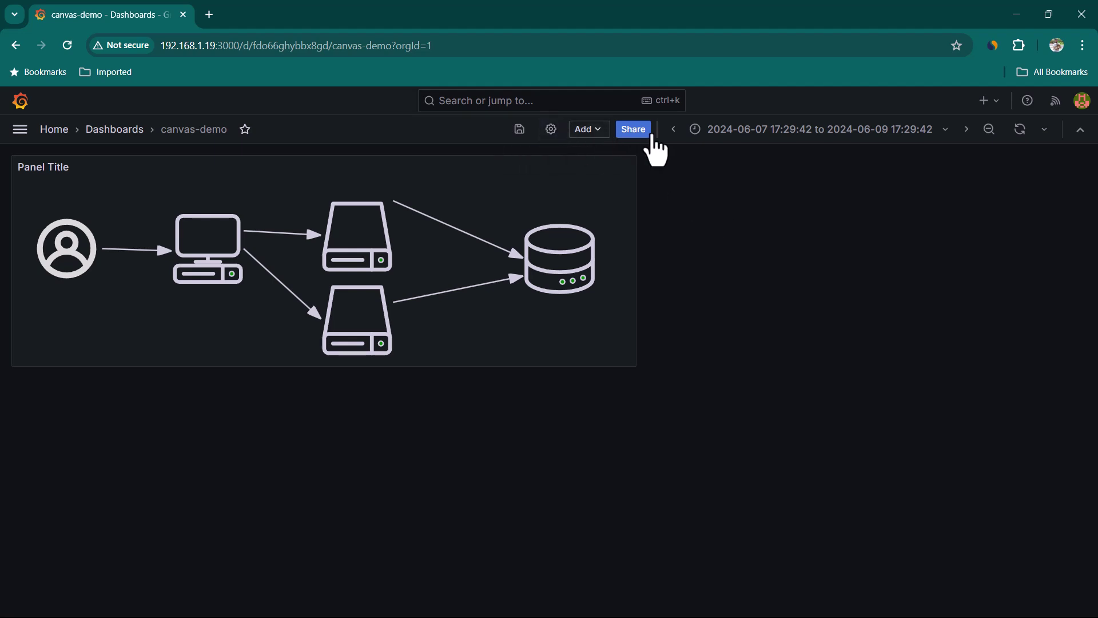
left_click(594, 131)
left_click(600, 152)
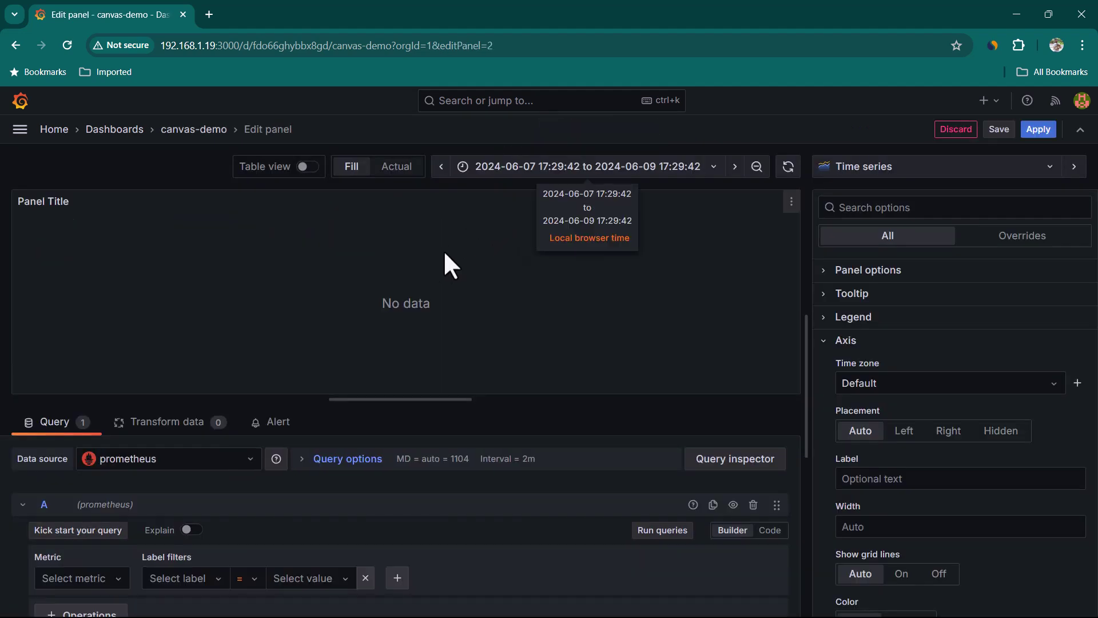
left_click(927, 170)
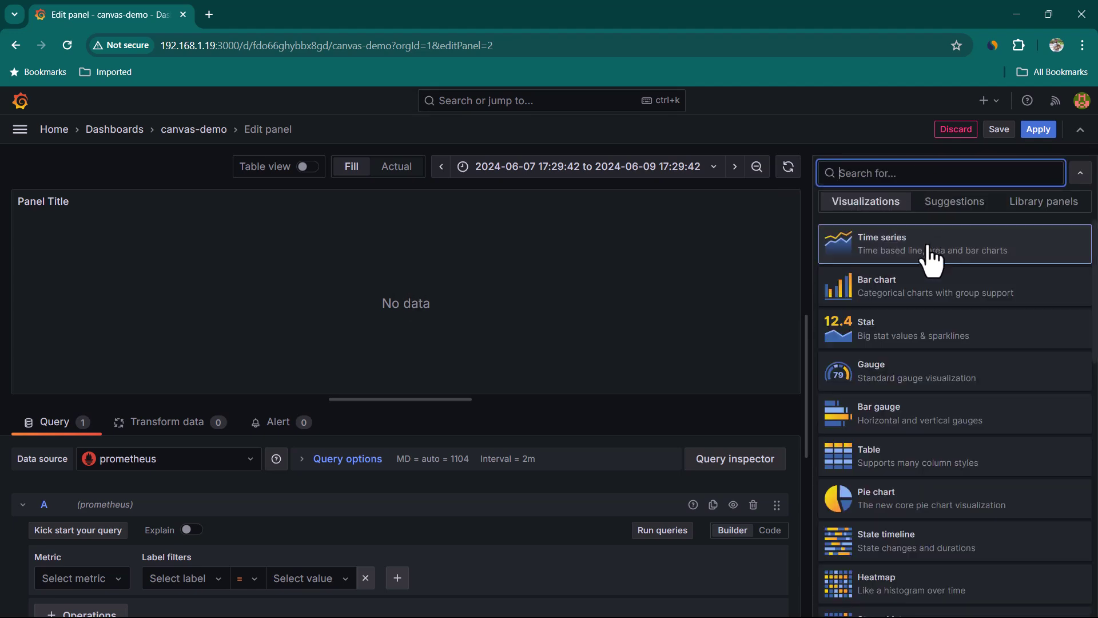
left_click(911, 334)
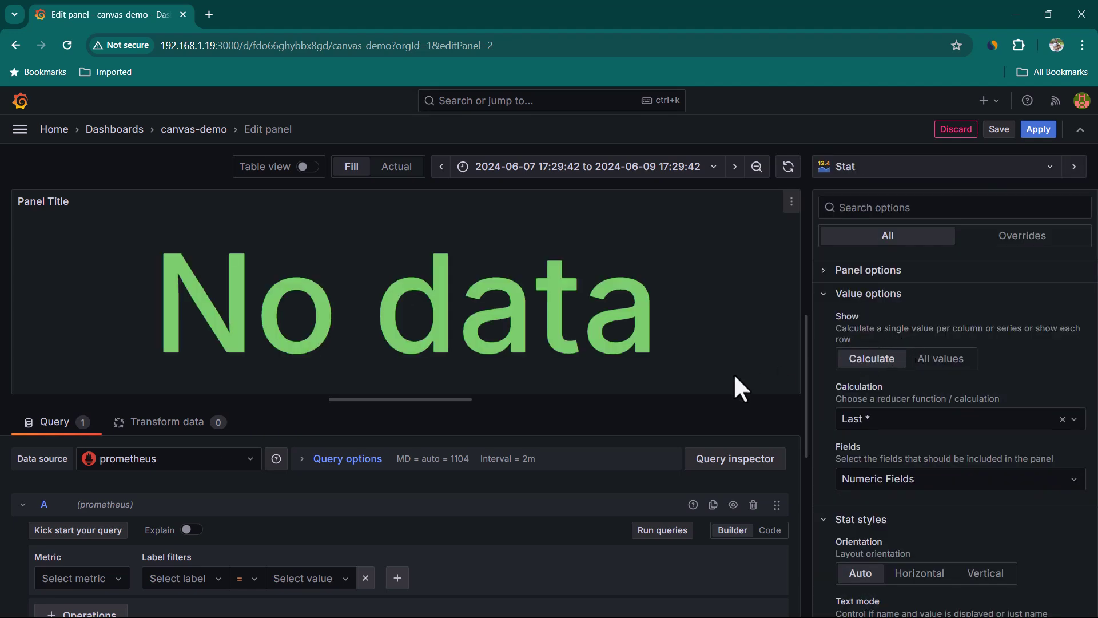
- Query the up metric and set the time range to the last 15 minutes
left_click(105, 577)
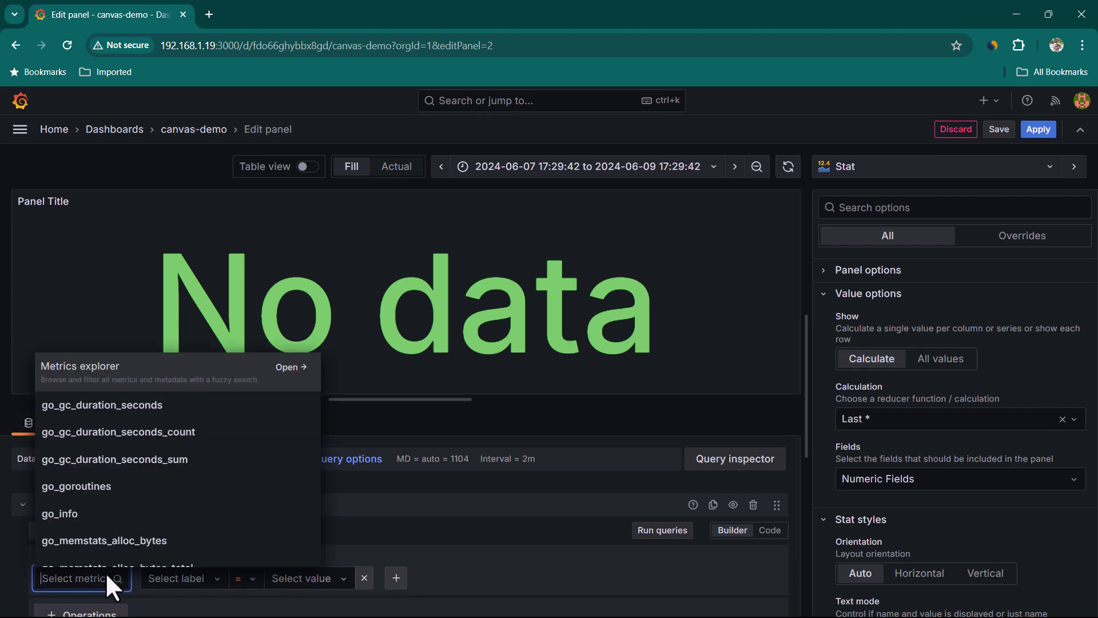
left_click(143, 384)
type("up")
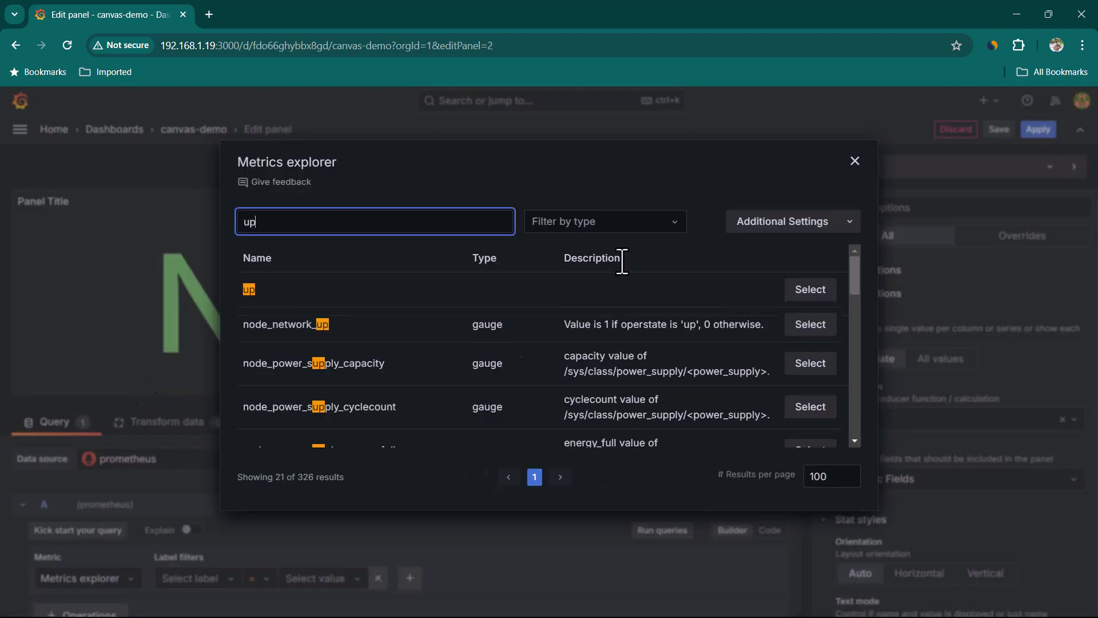
left_click(810, 290)
left_click(683, 537)
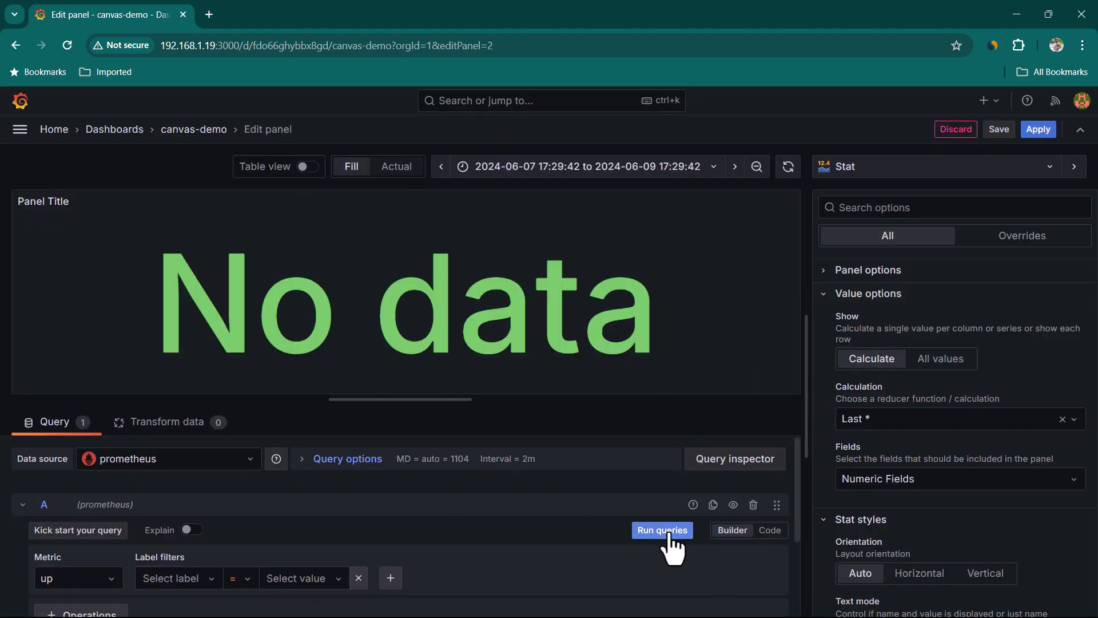
left_click(702, 167)
left_click(680, 260)
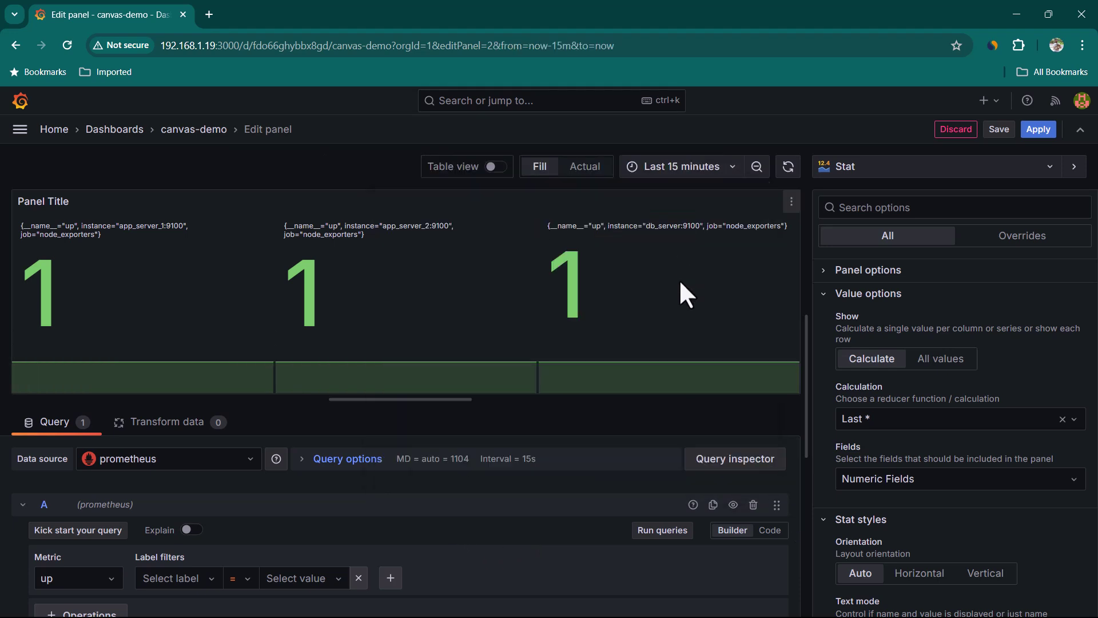
- Set a custom legend format of {{instance}} and apply the Stat panel
scroll(343, 492, "down", 2)
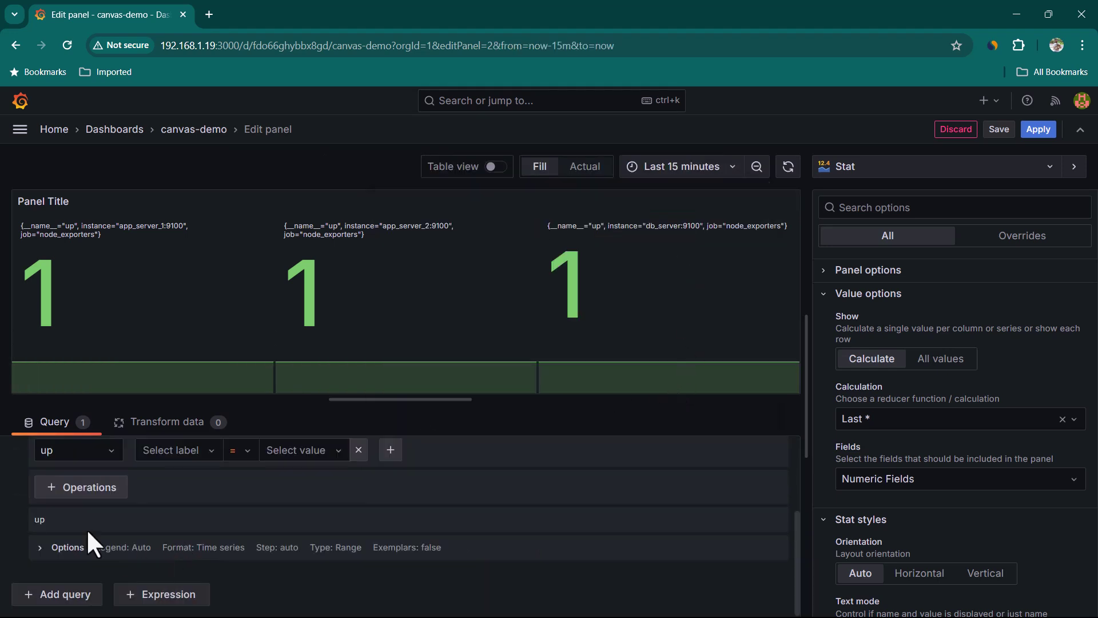
left_click(39, 548)
left_click(150, 594)
left_click(160, 569)
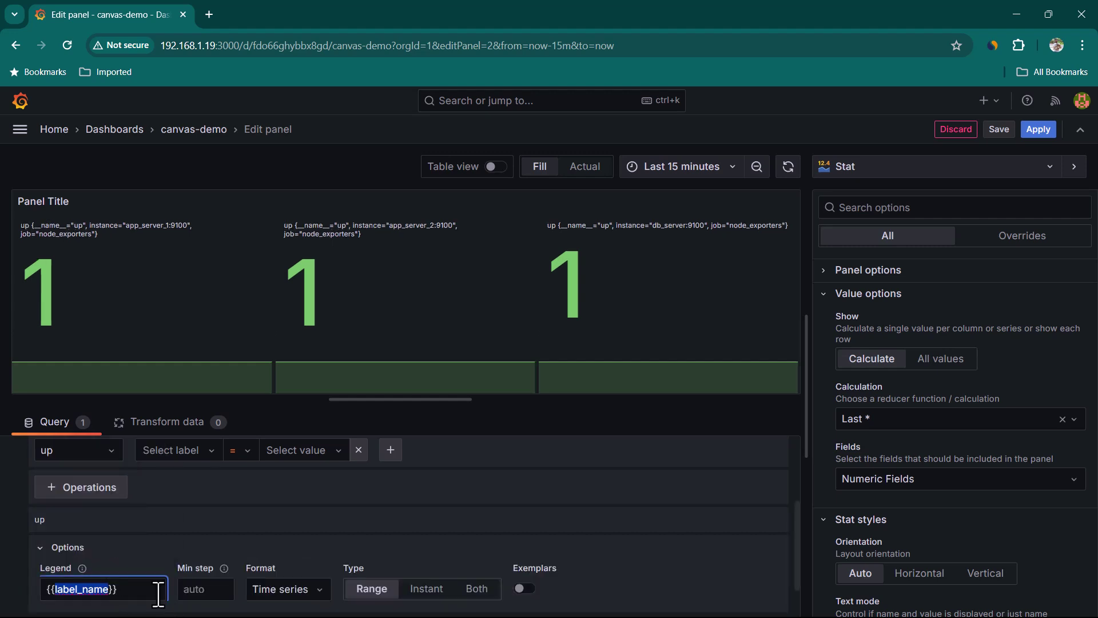
scroll(186, 598, "down", 1)
type("instanc")
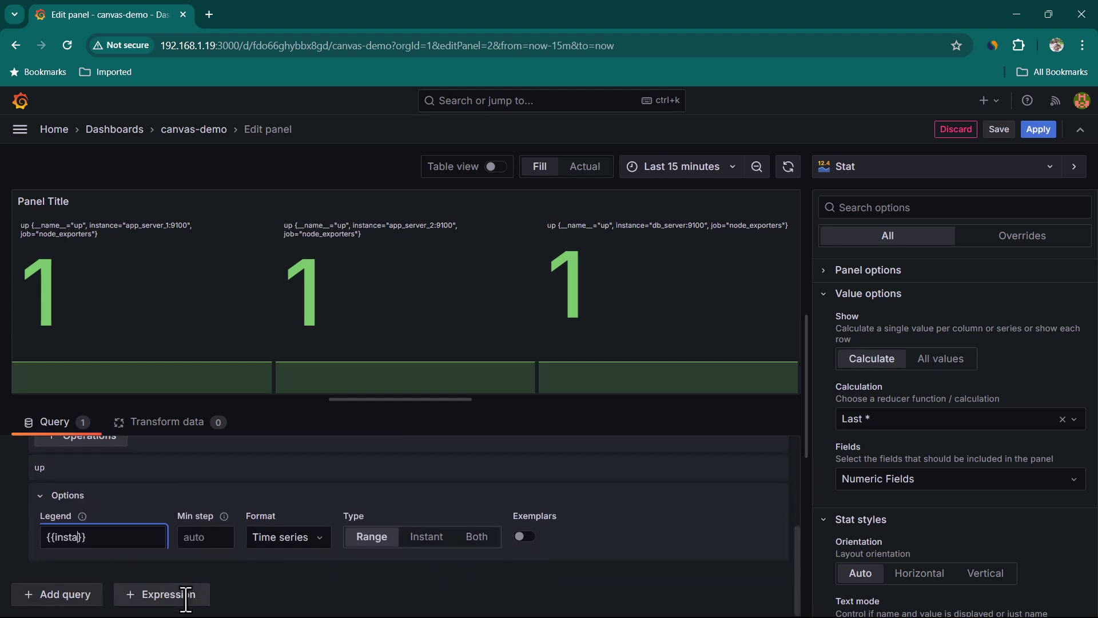
left_click(1038, 129)
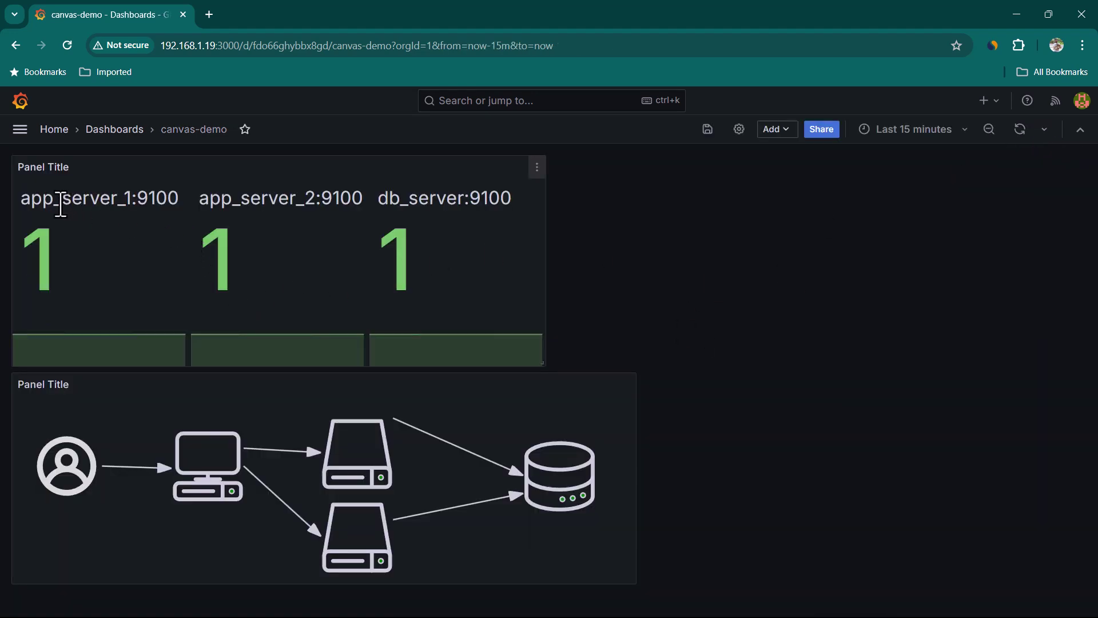
- Highlight the instance labels and values shown in the Stat panel
left_click_drag(54, 201, 152, 206)
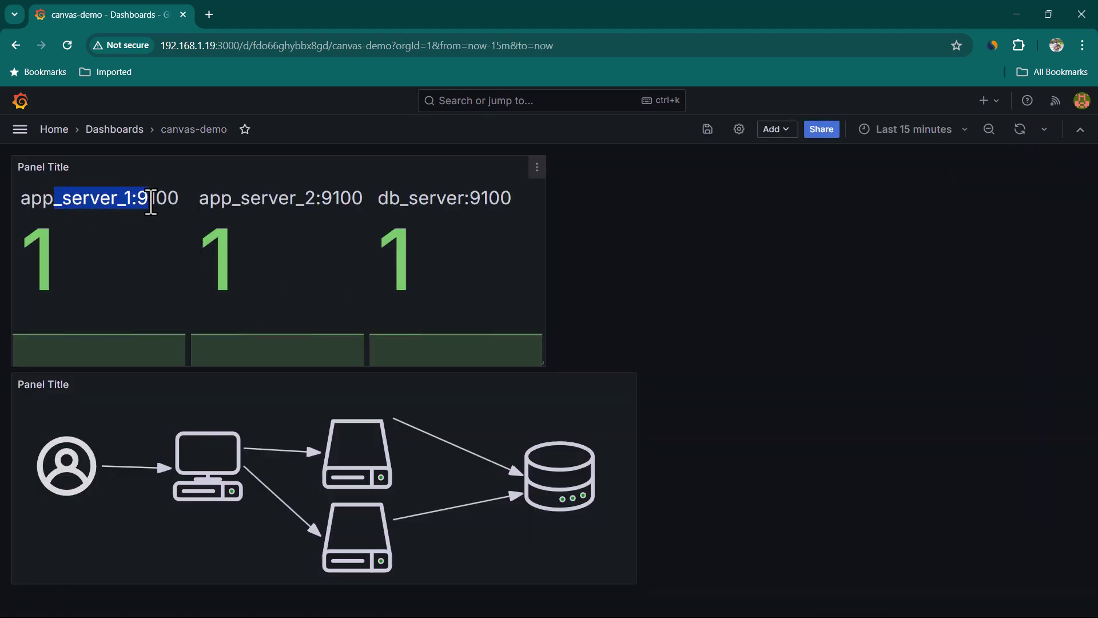
double_click(35, 262)
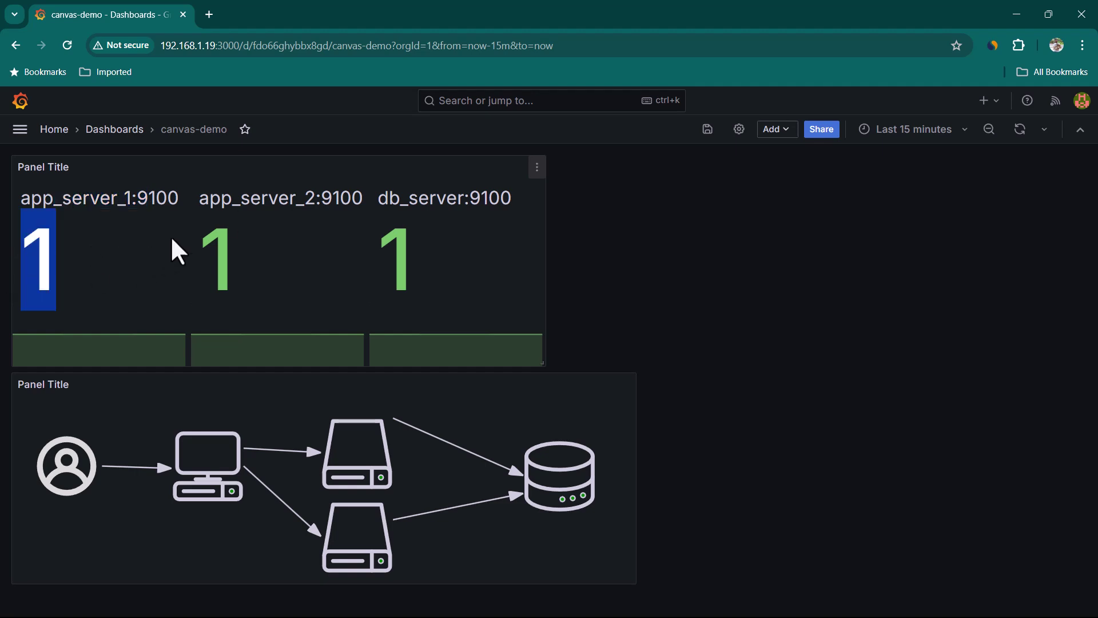
left_click_drag(231, 205, 318, 205)
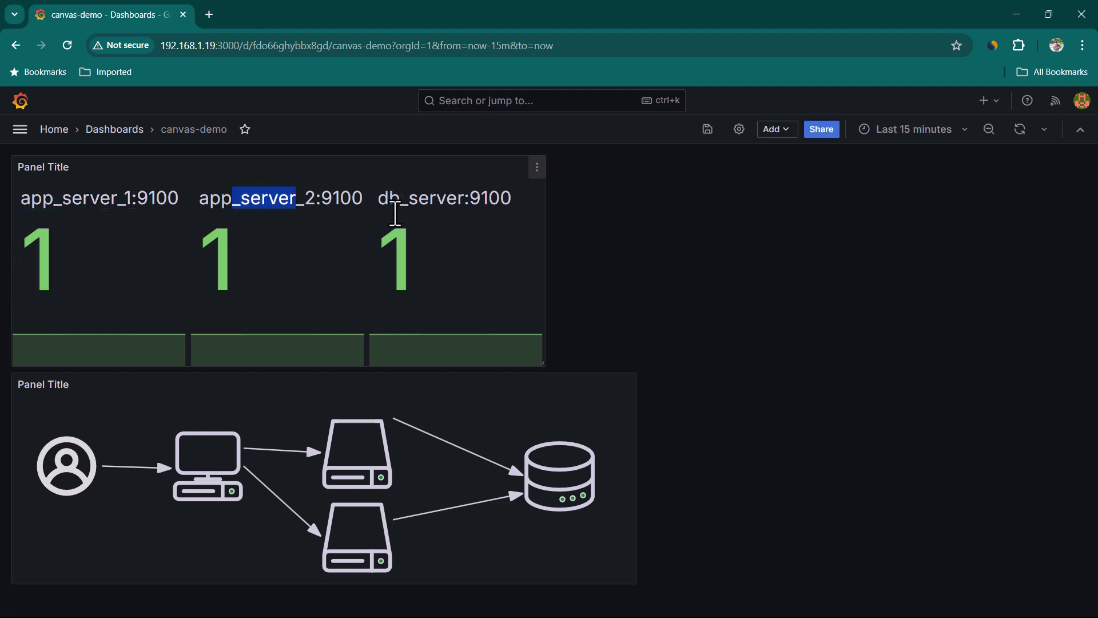
left_click_drag(407, 205, 497, 208)
left_click(483, 240)
- Check the server and database icons in the diagram, then edit the canvas panel
left_click(356, 444)
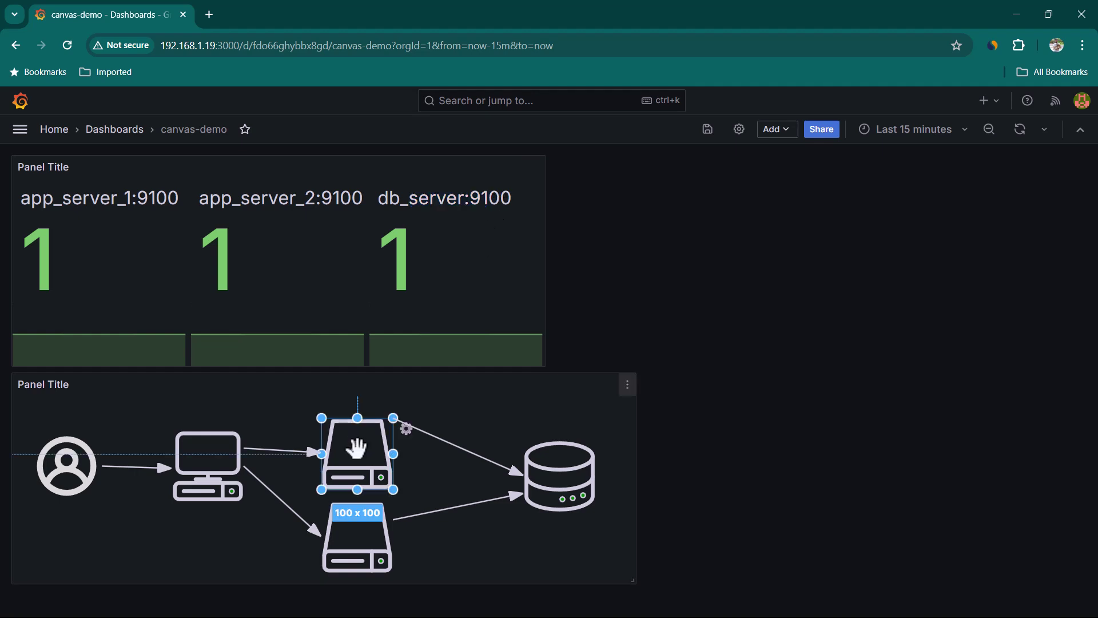
left_click(346, 537)
left_click(541, 484)
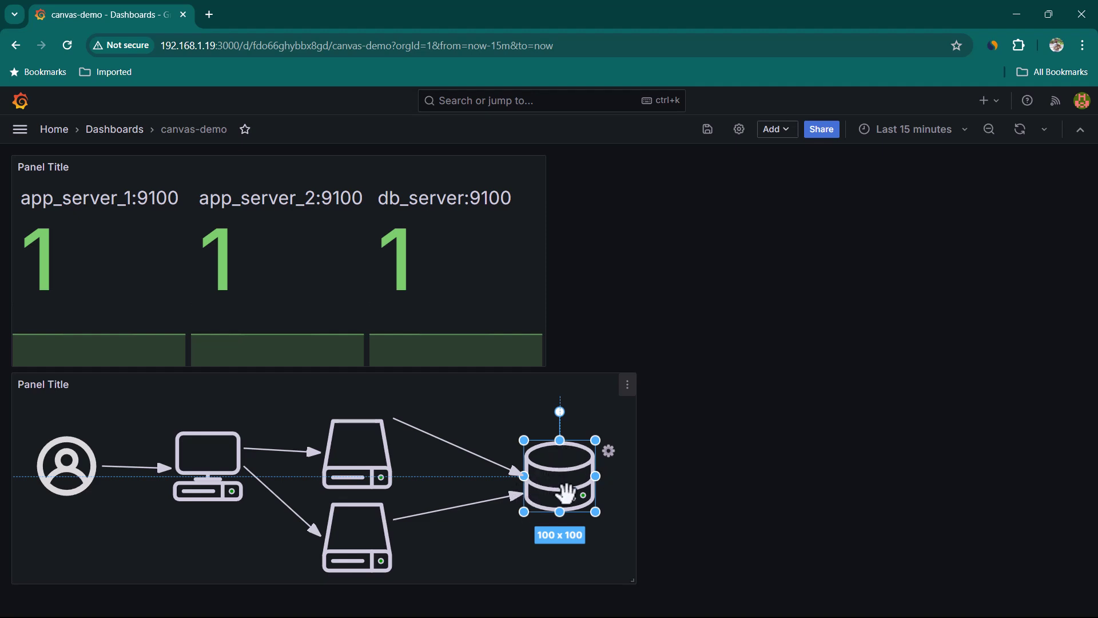
left_click(615, 475)
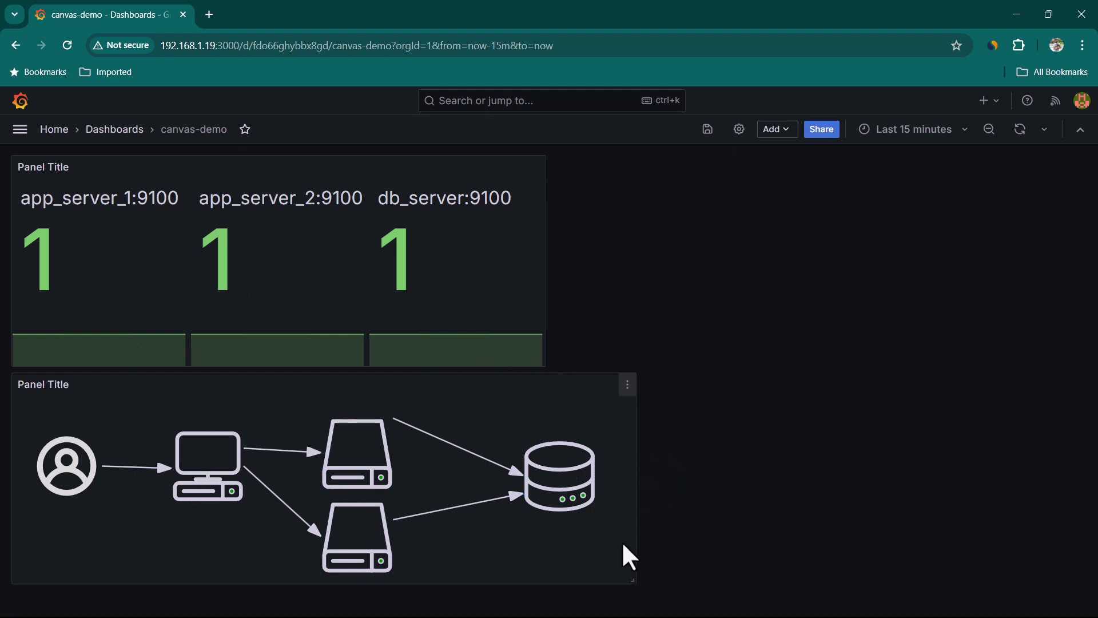
left_click(626, 386)
left_click(540, 438)
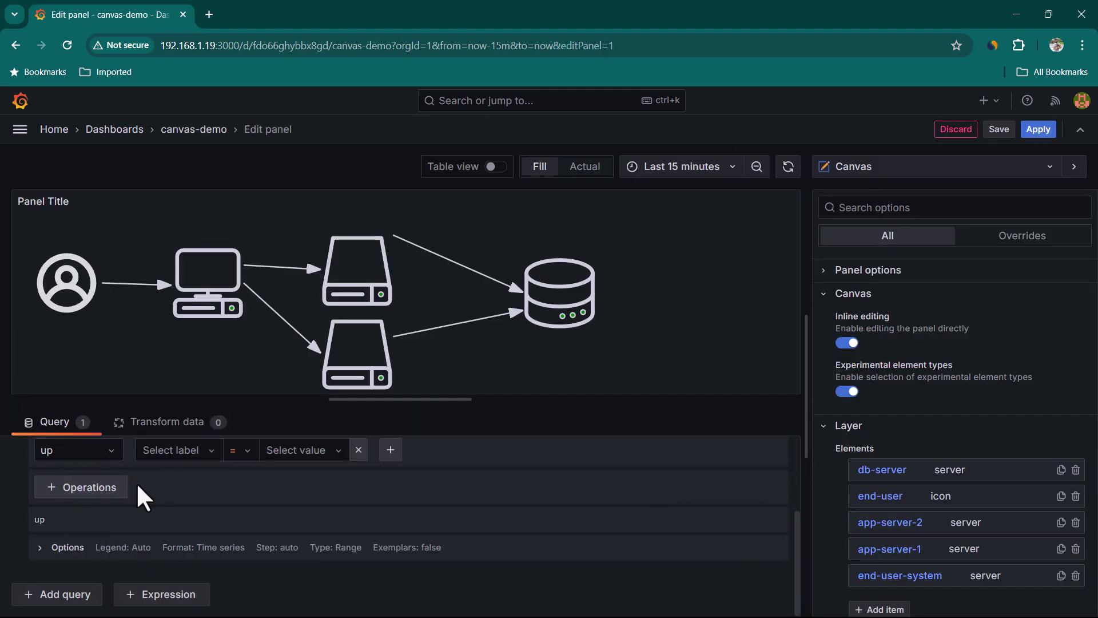
- With db-server selected, set the query legend to Custom {{instance}}
left_click(544, 295)
scroll(944, 457, "down", 6)
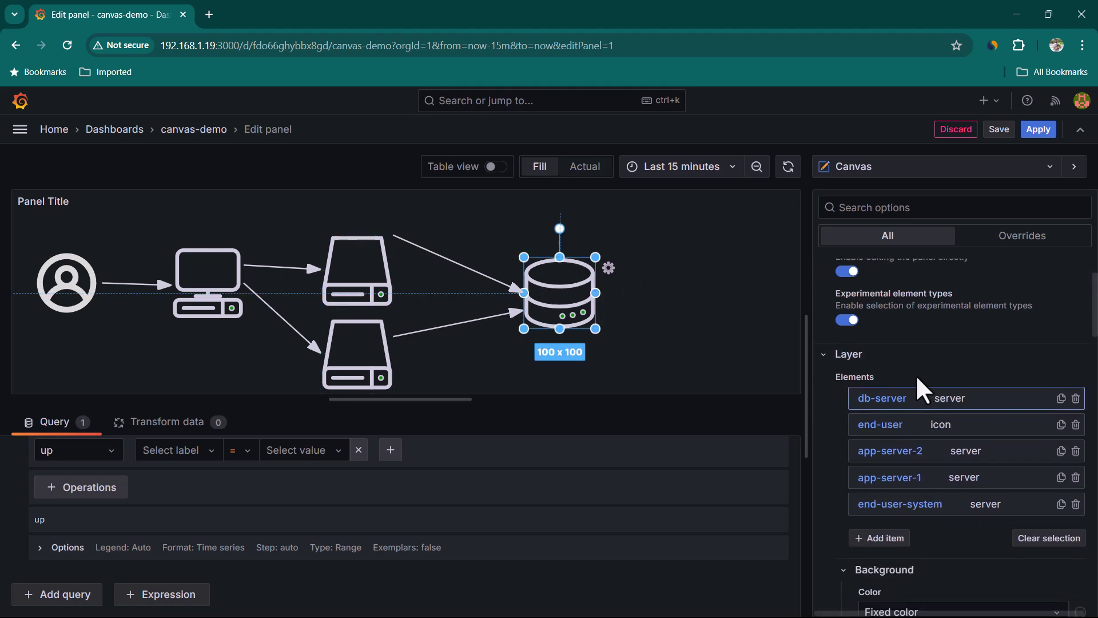
scroll(953, 462, "up", 5)
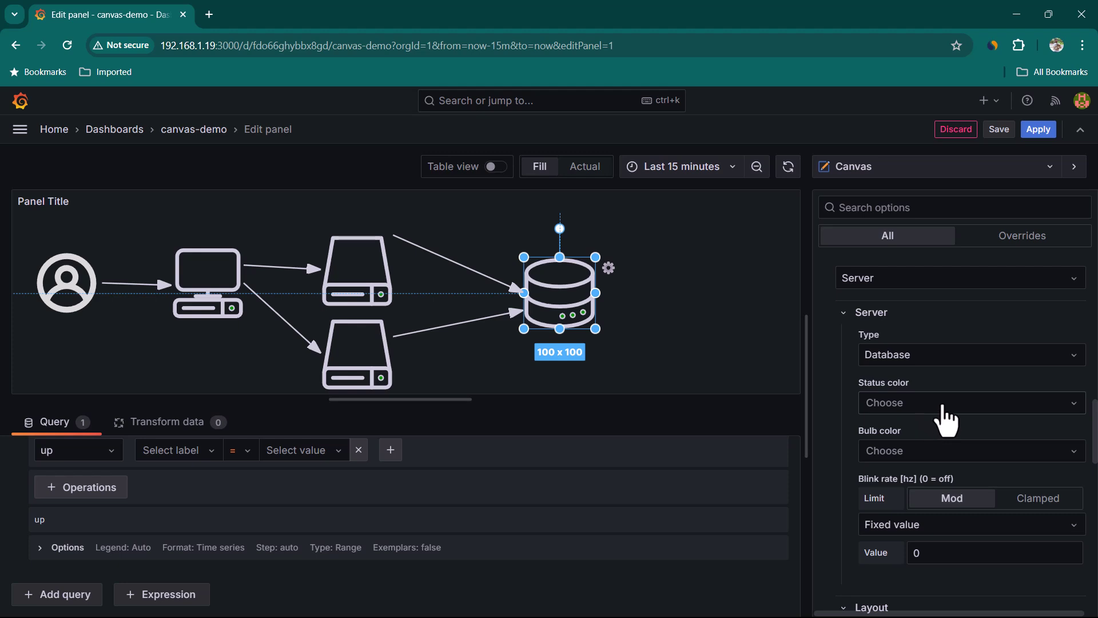
left_click(925, 403)
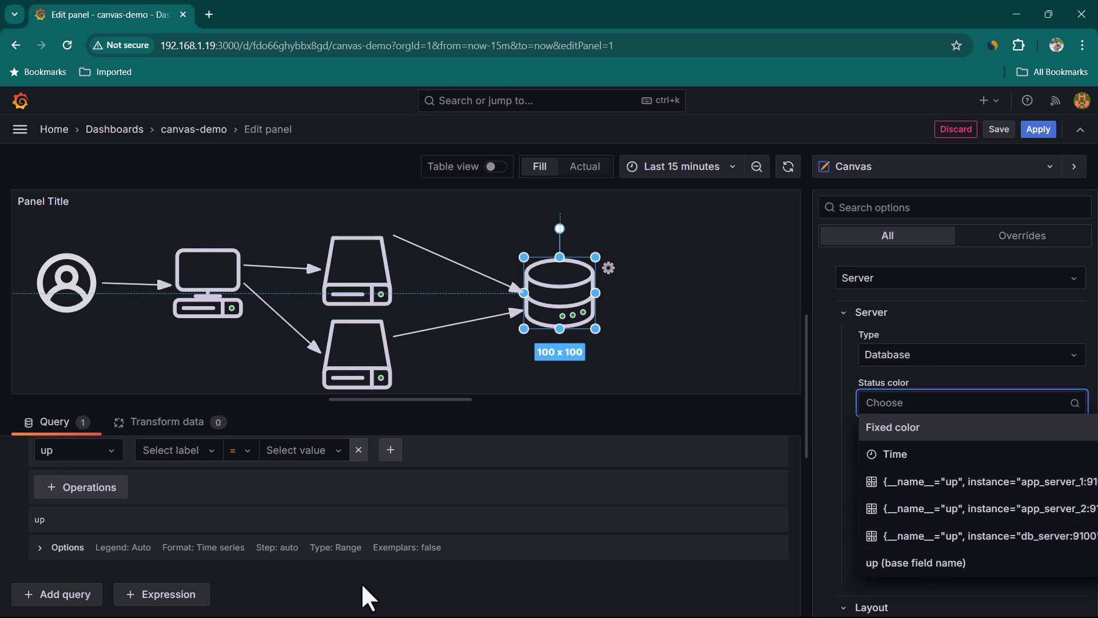
left_click(39, 548)
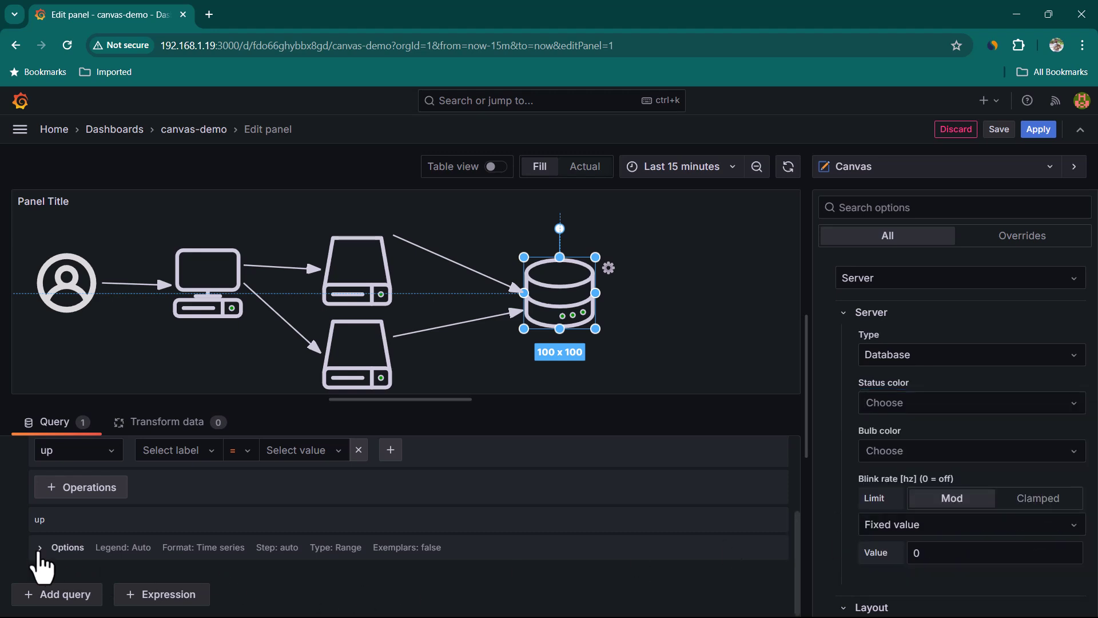
scroll(153, 589, "down", 1)
left_click(132, 547)
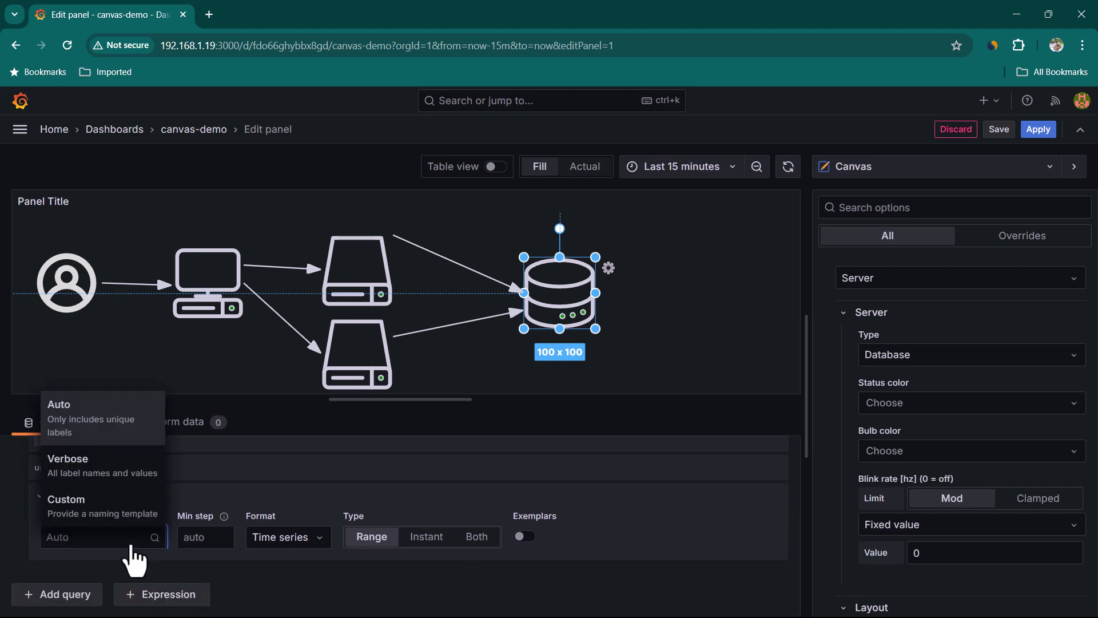
left_click(108, 512)
type("instance}}")
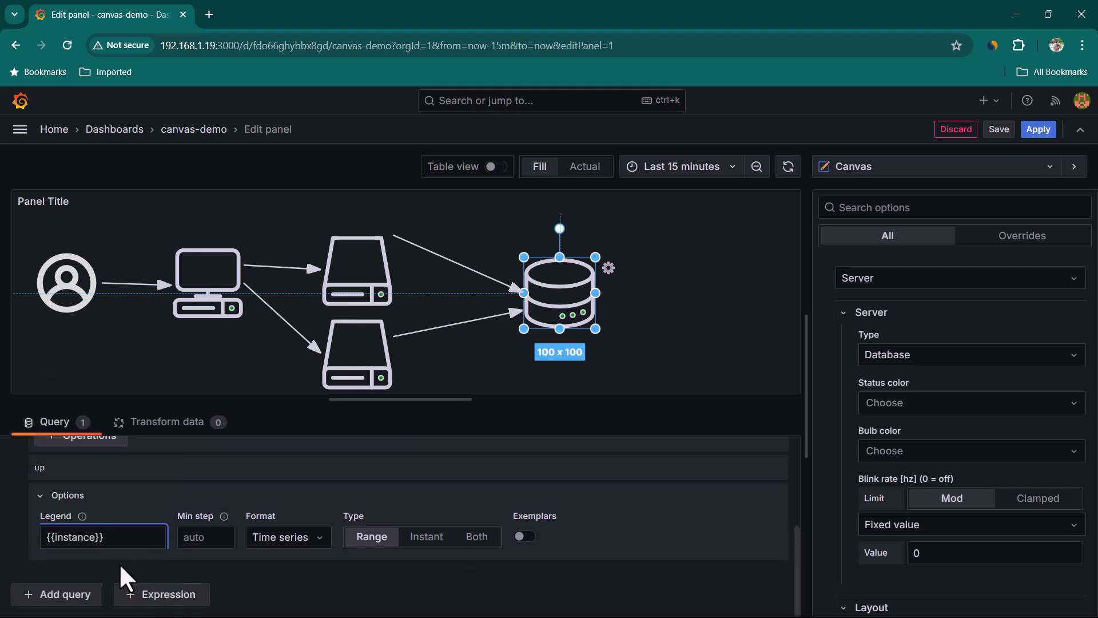
left_click(119, 562)
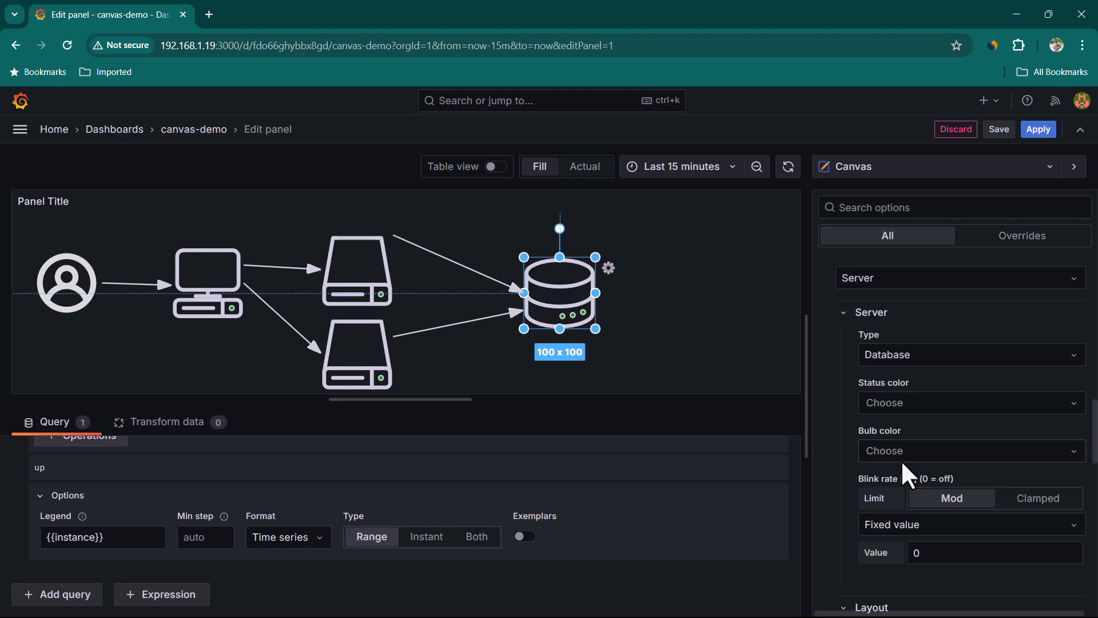
- Drive the db-server icon's status colour from the db_server:9100 field
left_click(1034, 402)
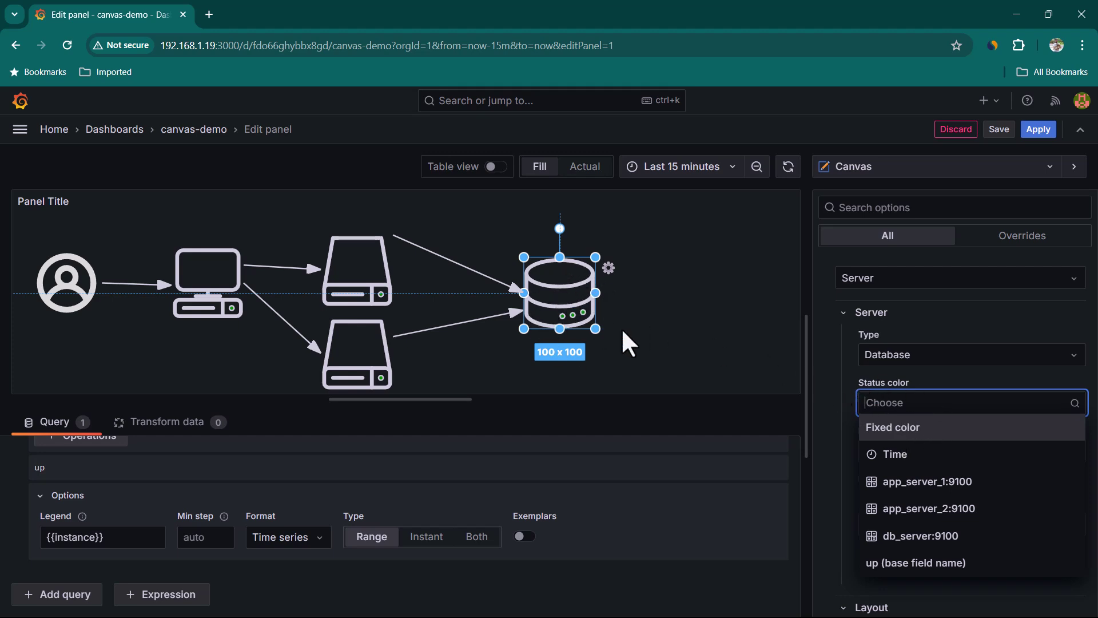
left_click(943, 541)
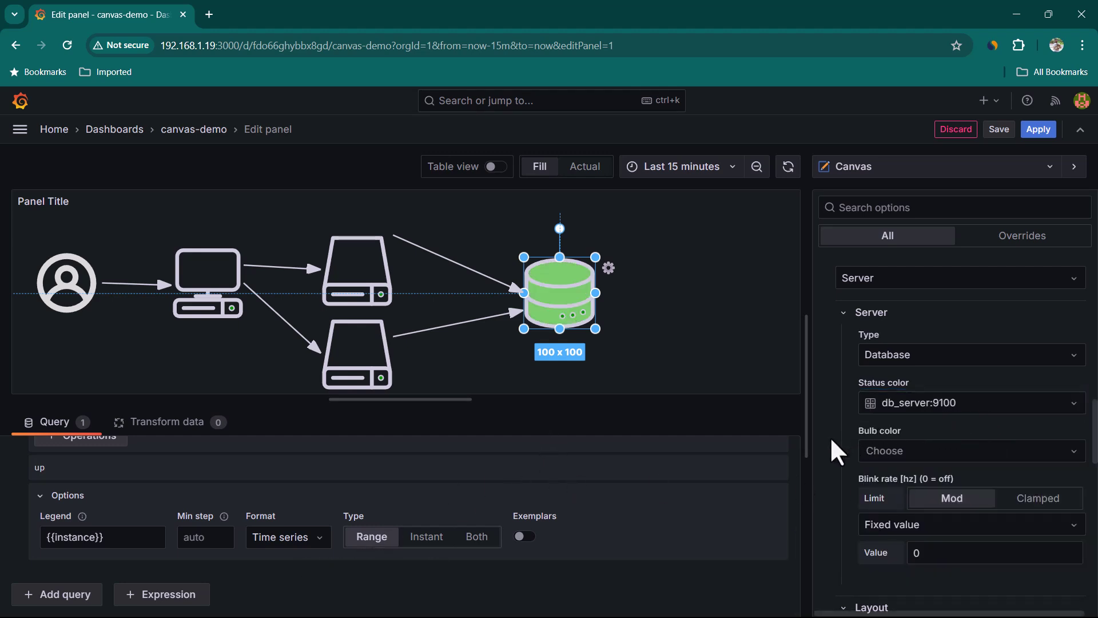
left_click(543, 306)
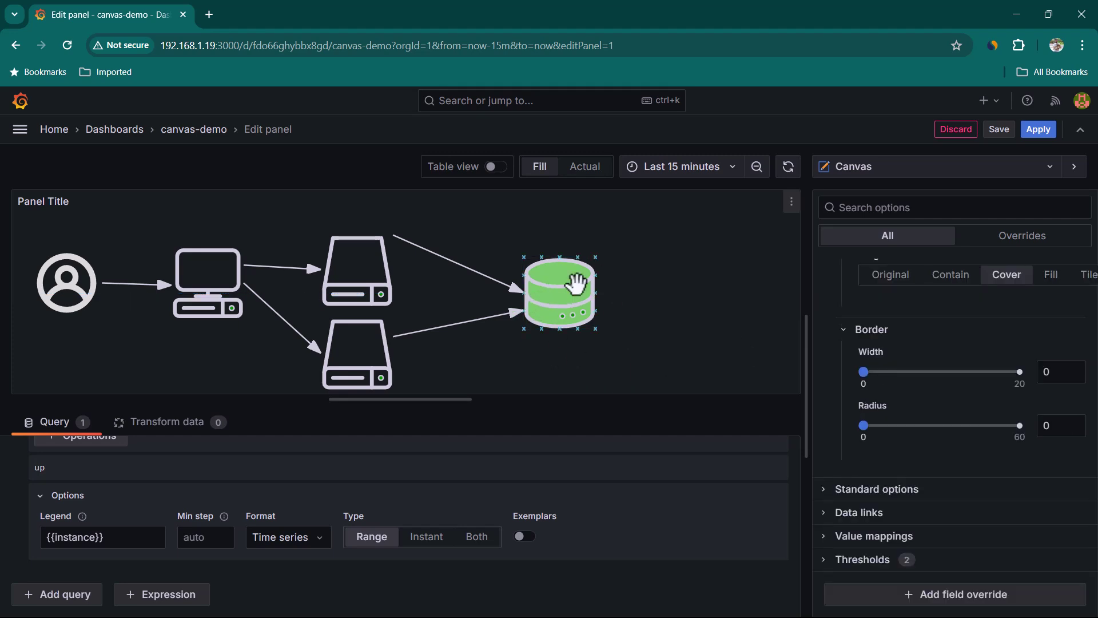
- Set the thresholds to a red Base and replace 80 with a green threshold at 1
left_click(825, 559)
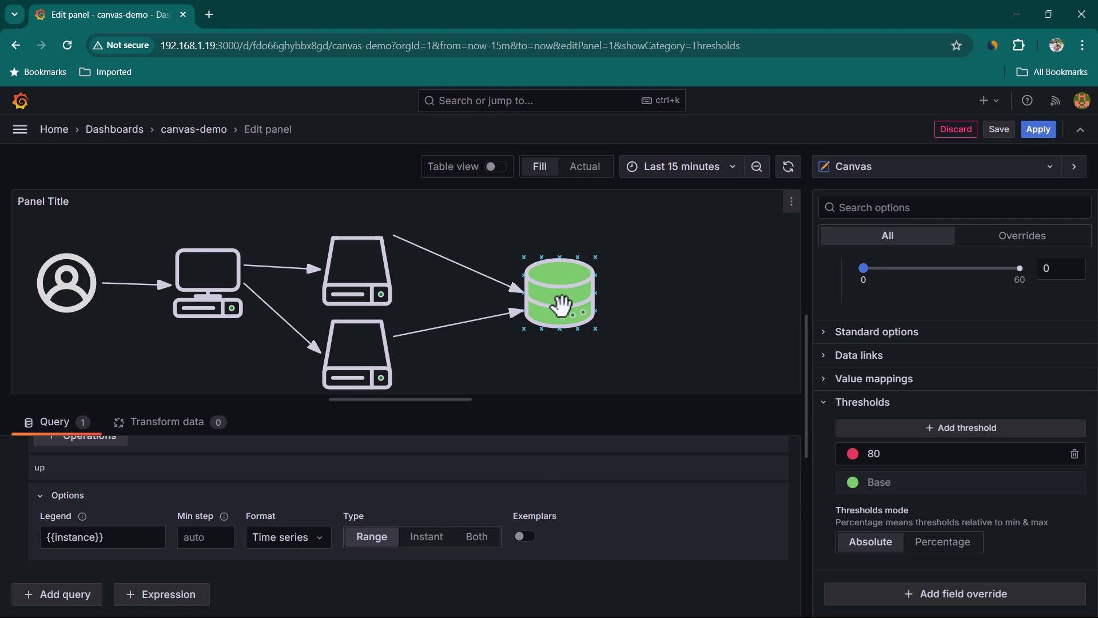
left_click(853, 483)
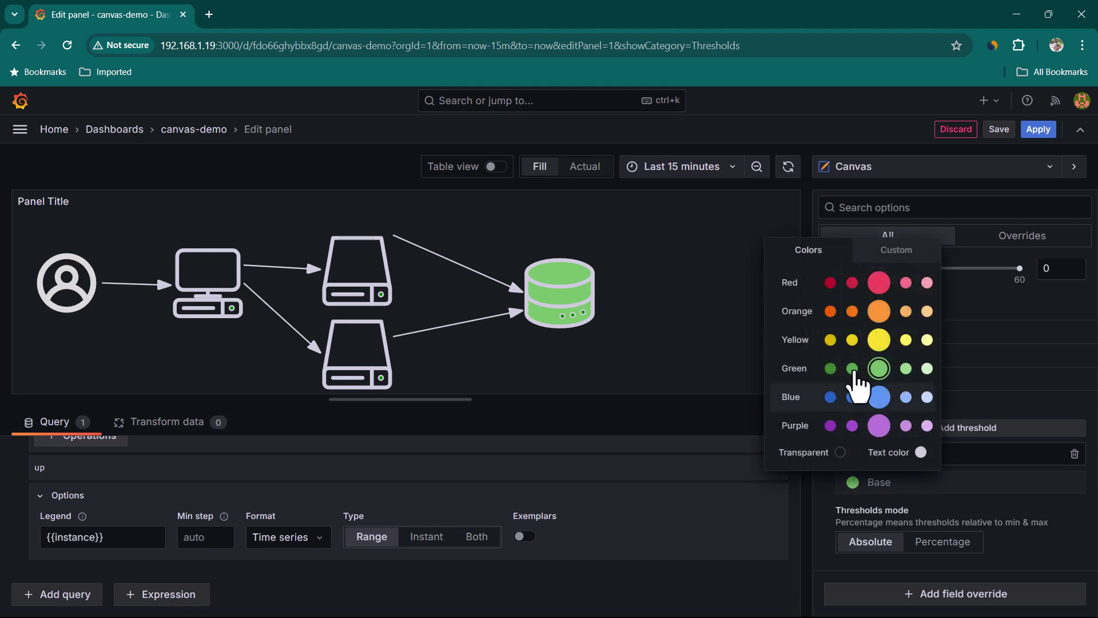
left_click(830, 283)
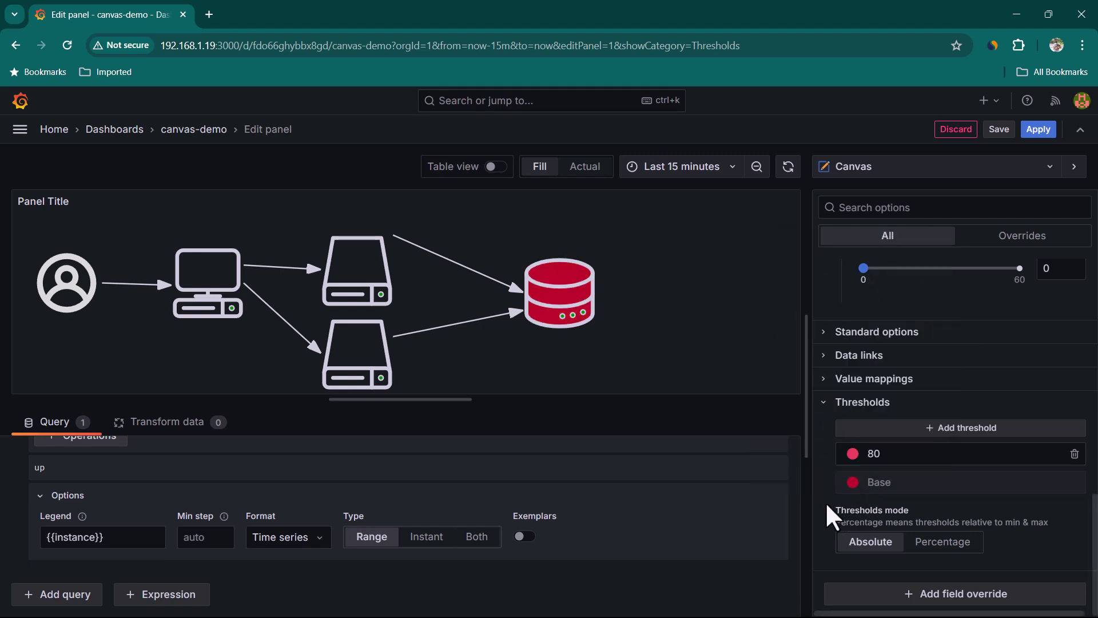
left_click(893, 453)
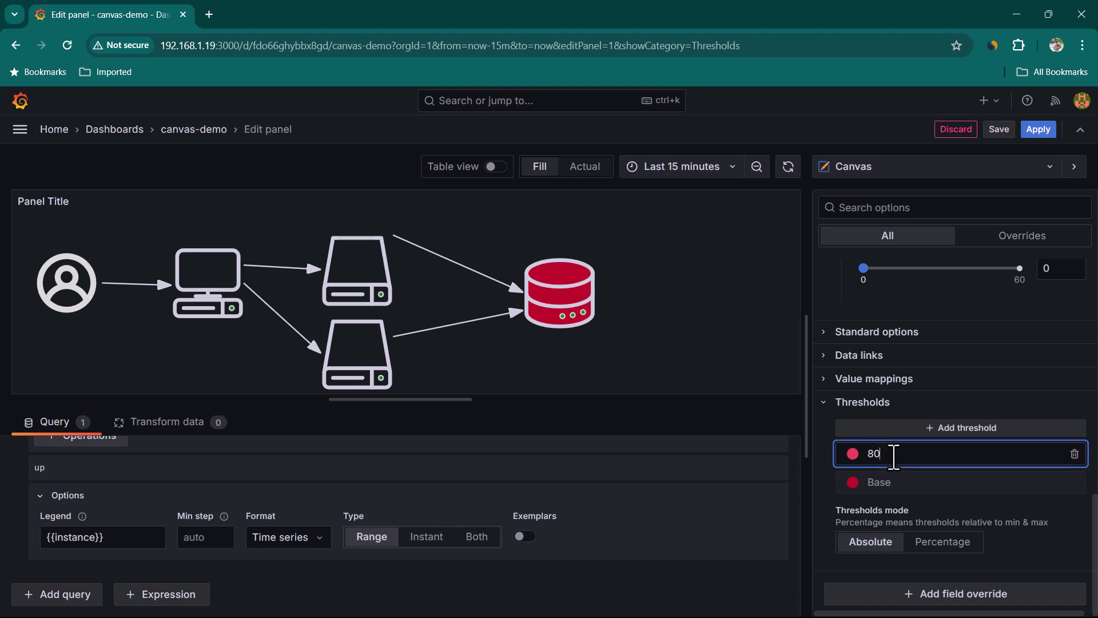
left_click_drag(894, 454, 864, 455)
left_click(853, 454)
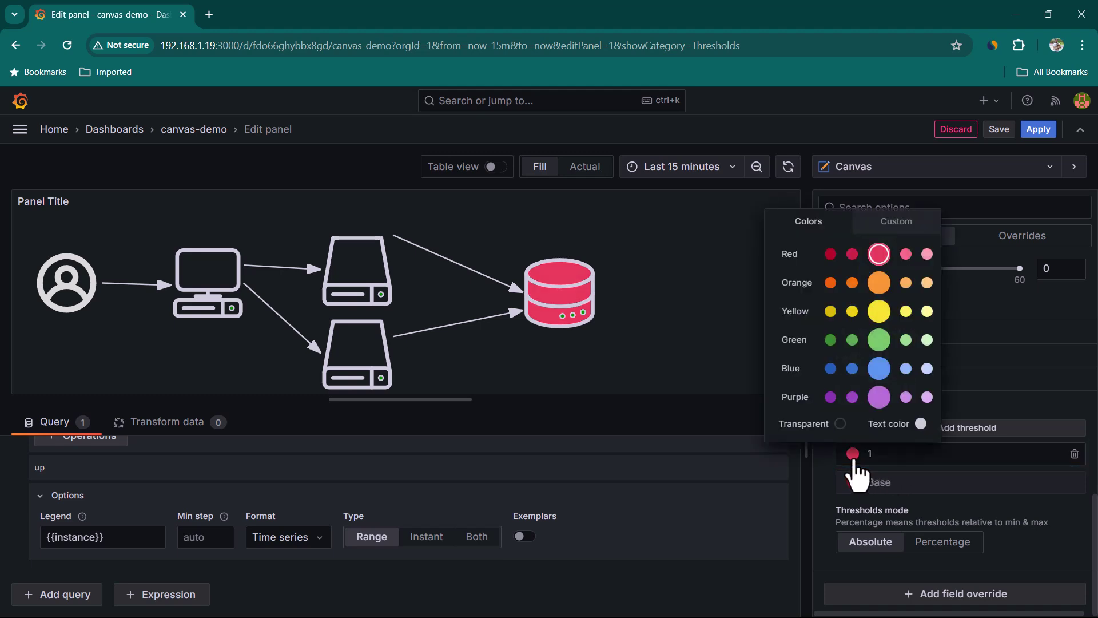
left_click(830, 341)
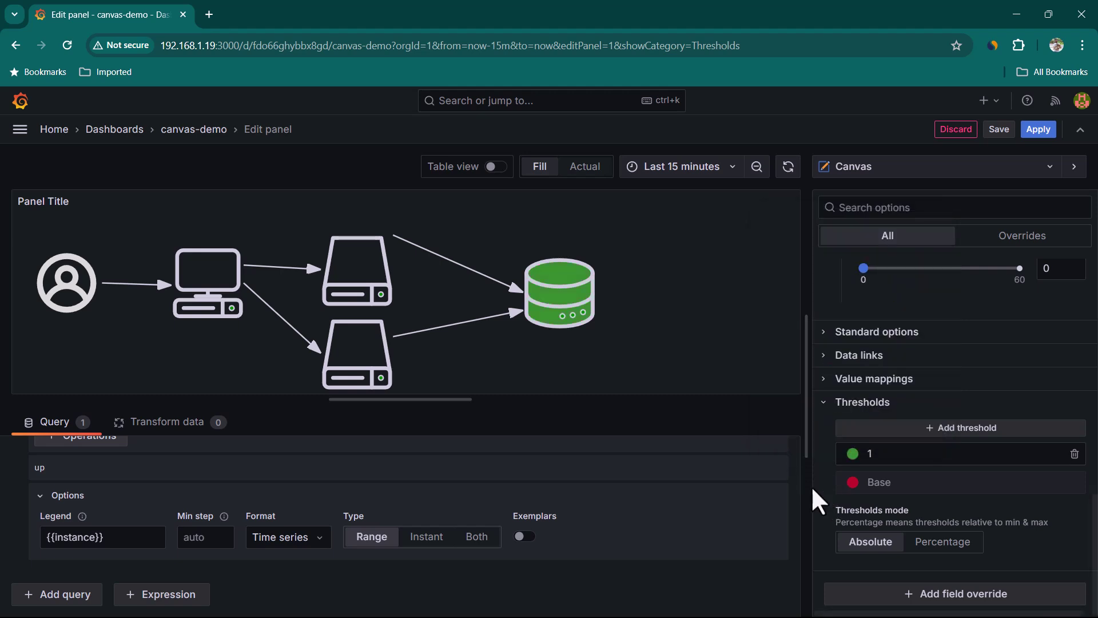
scroll(826, 516, "up", 10)
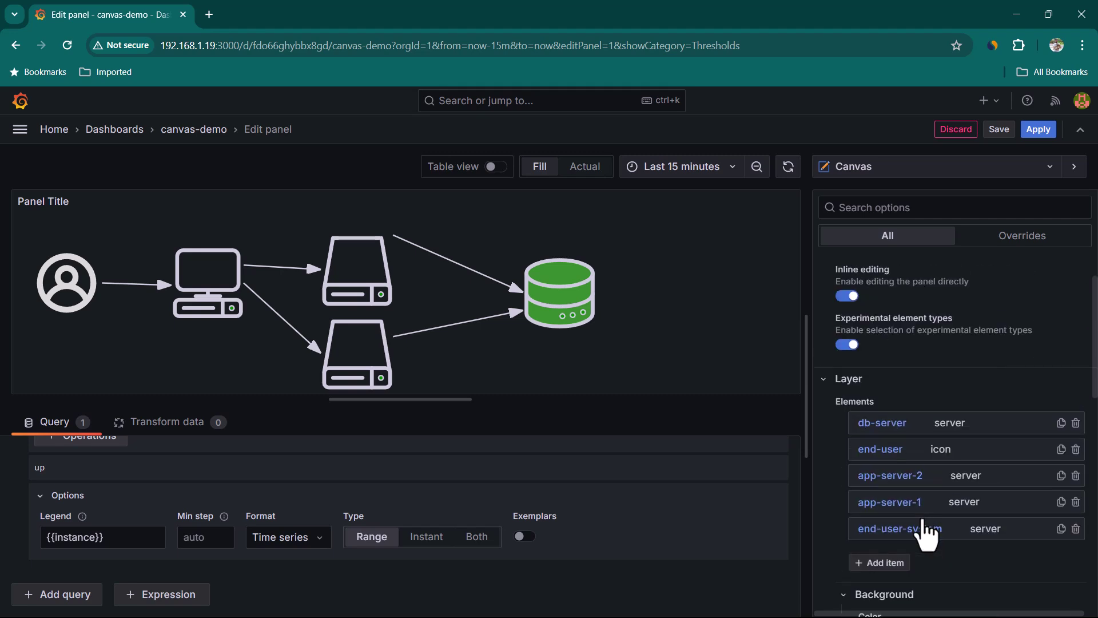
- Set app-server-2's status colour to app_server_2:9100 and app-server-1's to app_server_1:9100
left_click(375, 271)
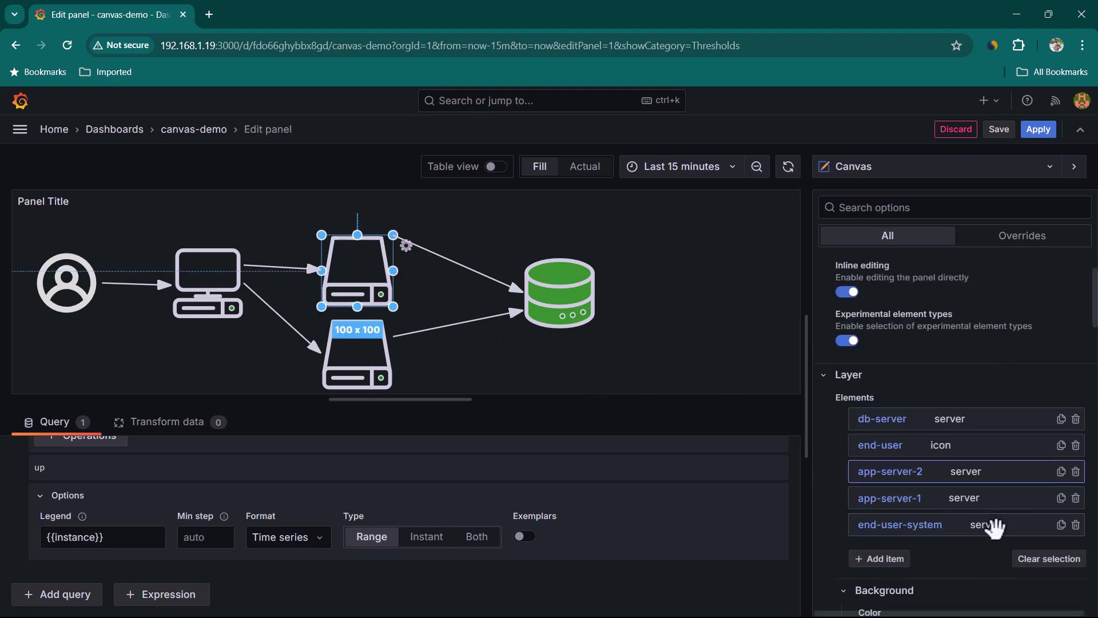
scroll(981, 458, "down", 5)
scroll(975, 486, "down", 5)
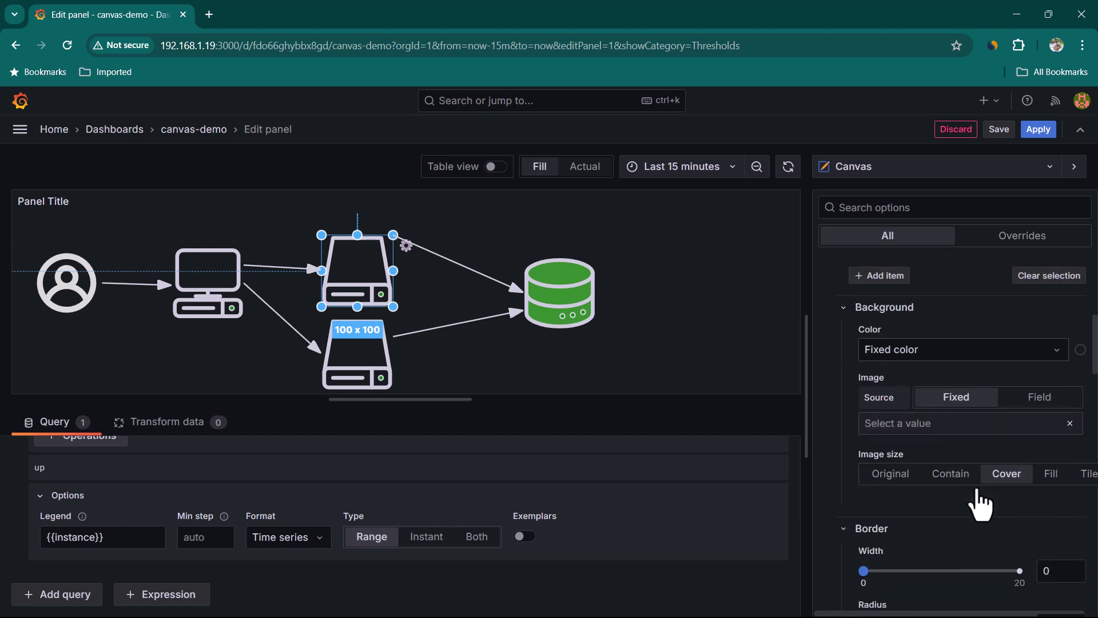
scroll(977, 490, "down", 5)
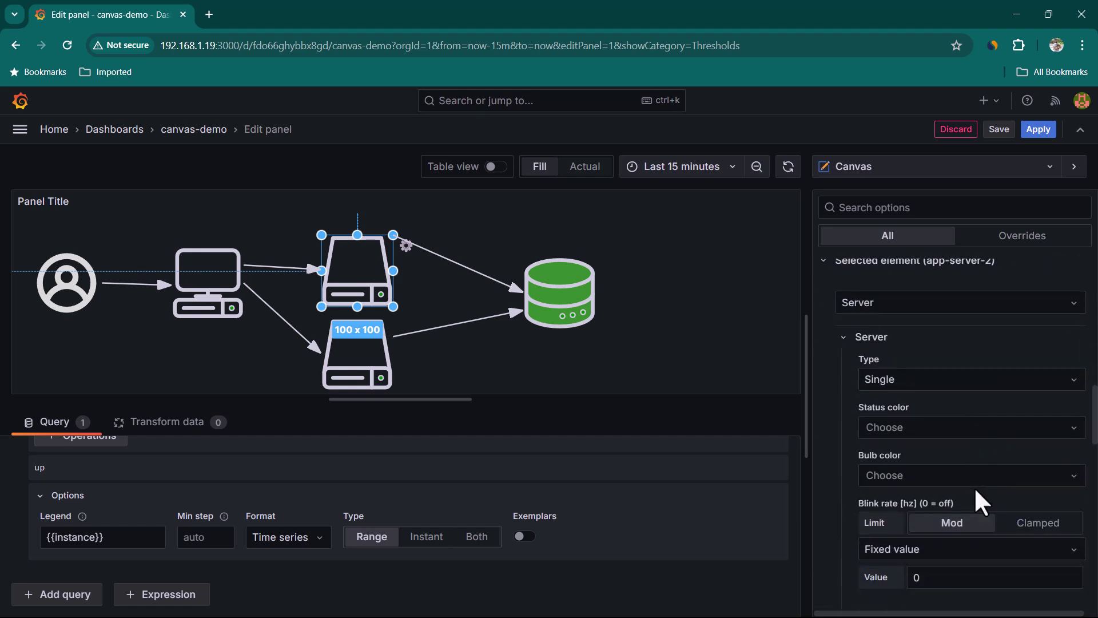
left_click(965, 429)
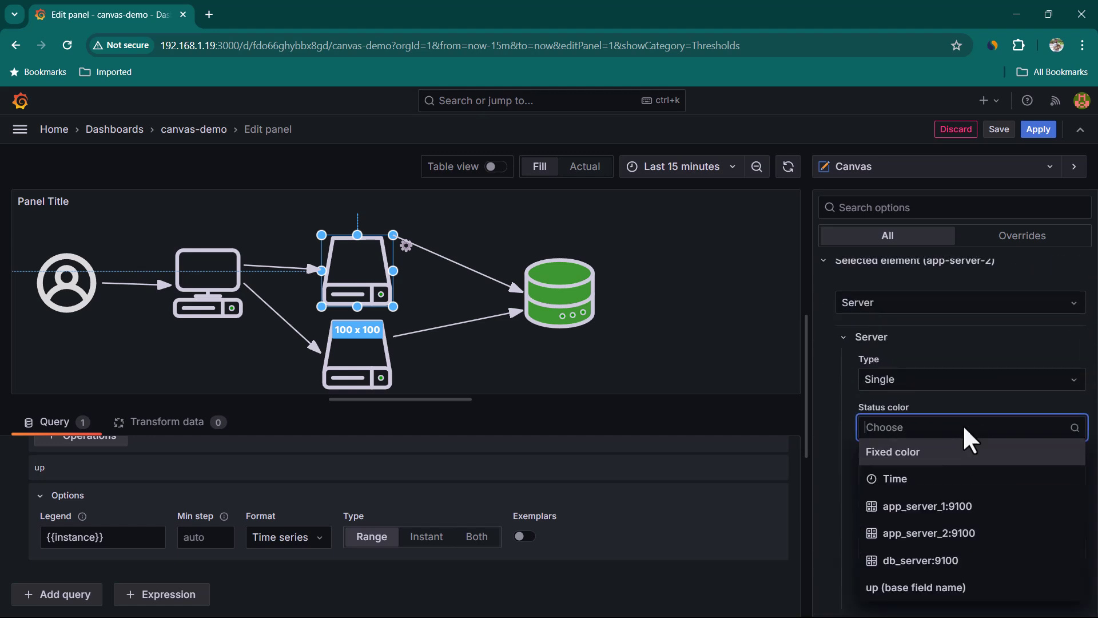
left_click(967, 535)
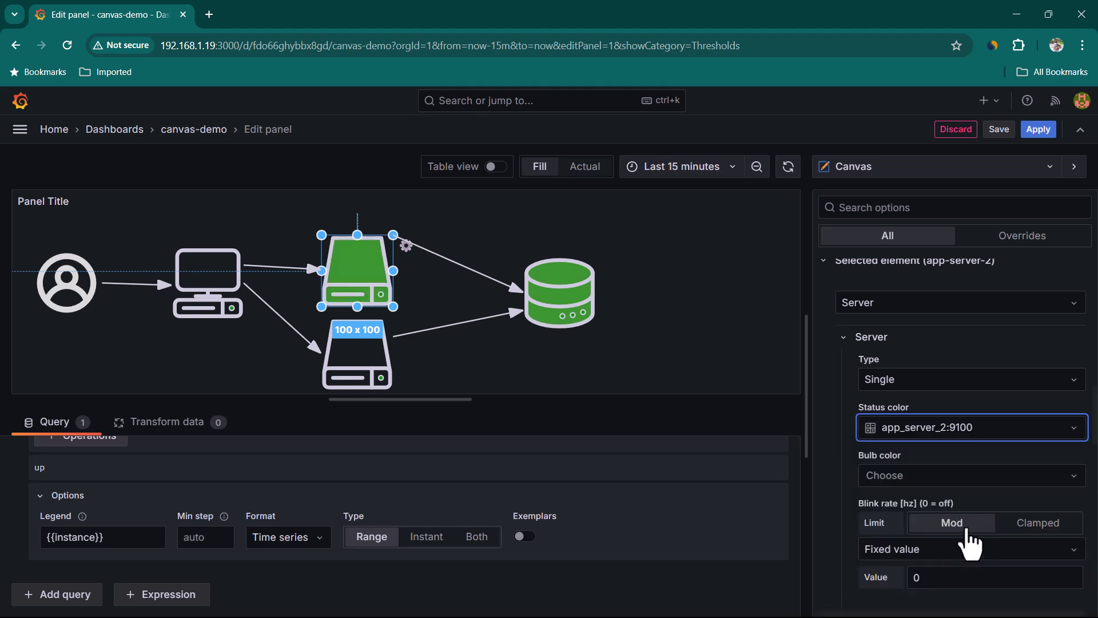
left_click(334, 345)
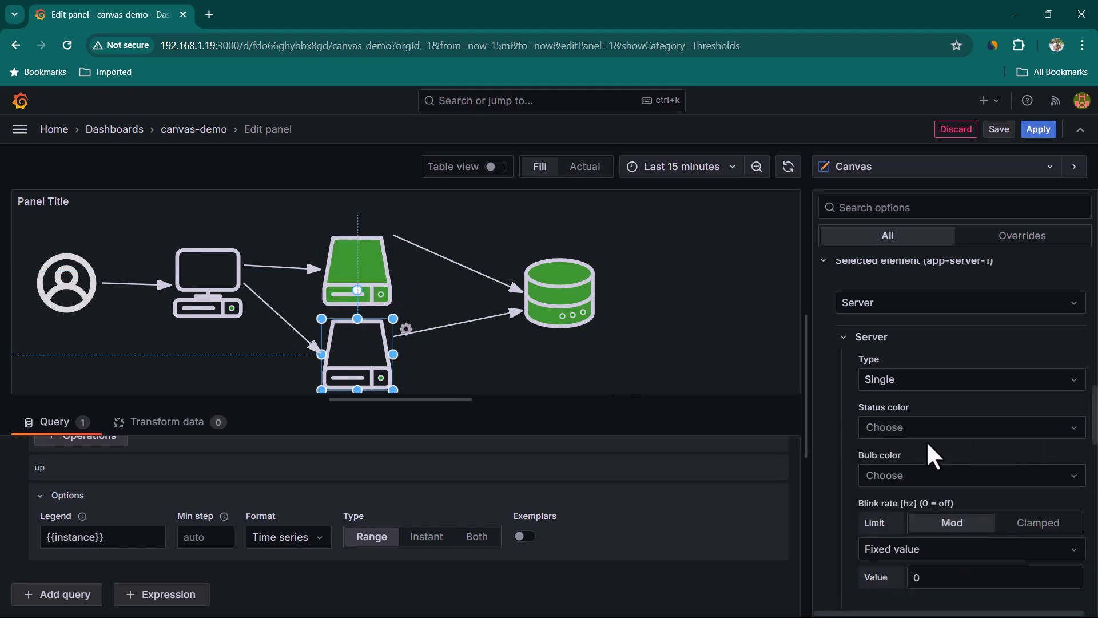
left_click(967, 430)
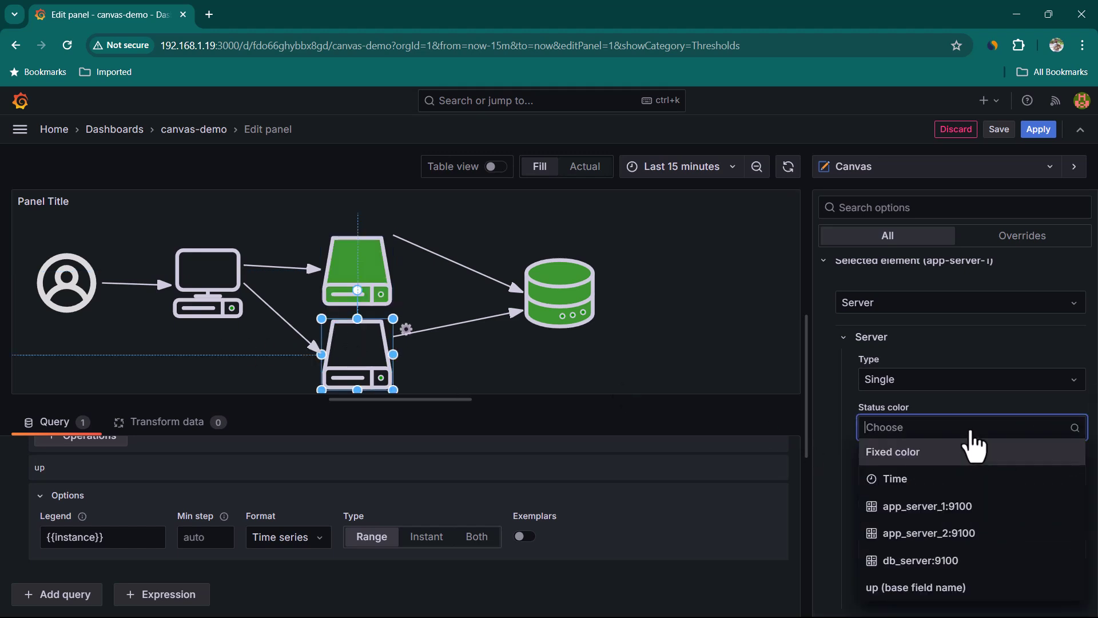
left_click(966, 515)
left_click(359, 286)
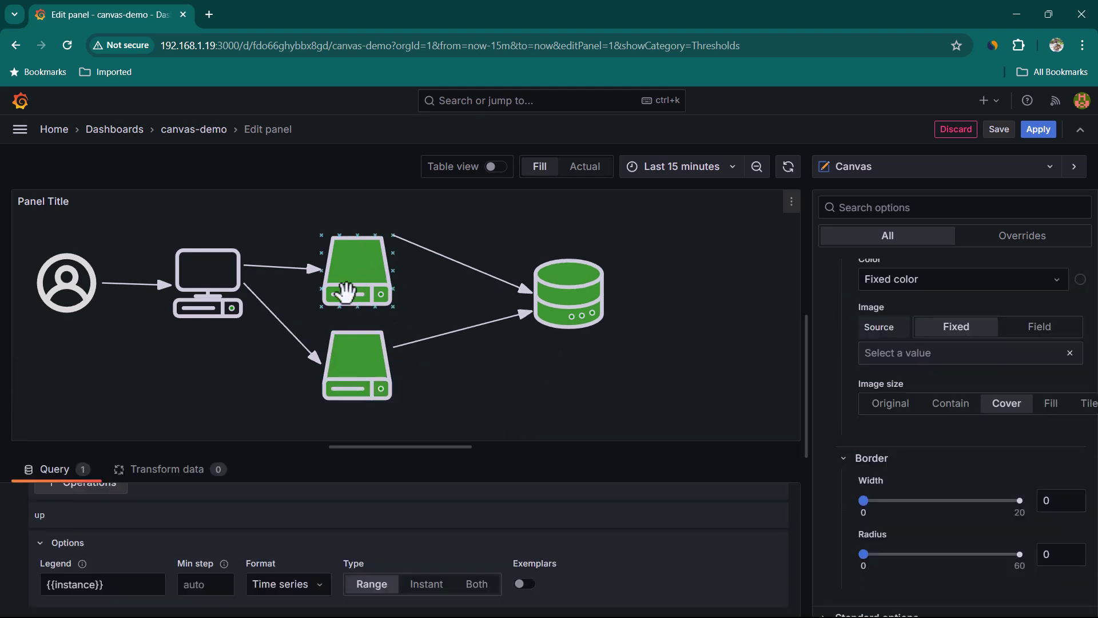
left_click(541, 311)
- Add a Metric Value element below the database icon and name it app-server-1-status
scroll(904, 469, "up", 5)
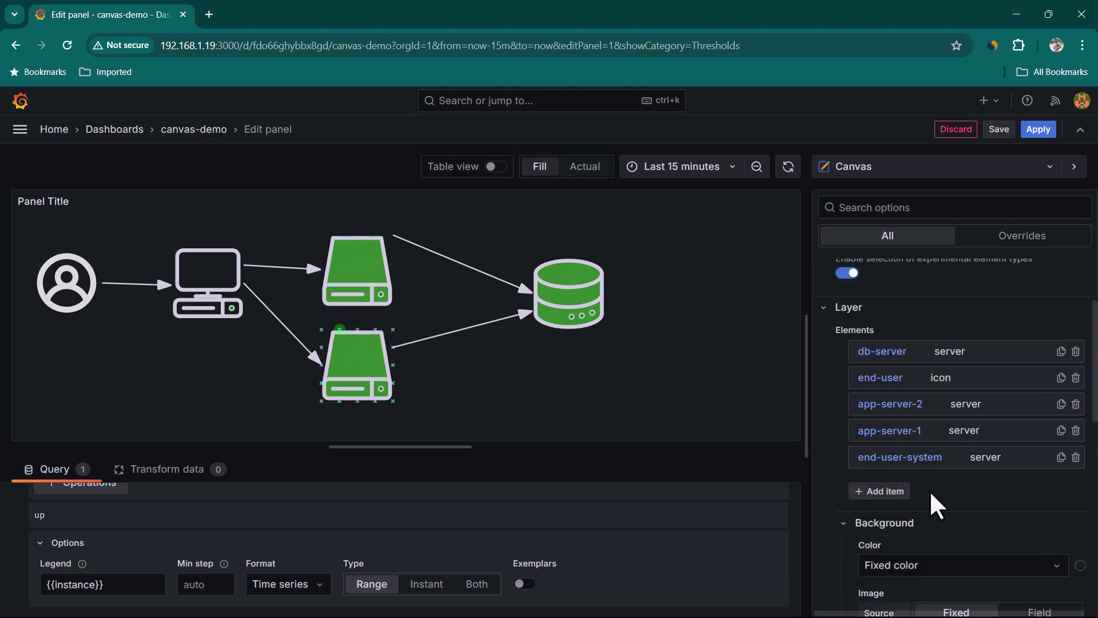
left_click(894, 496)
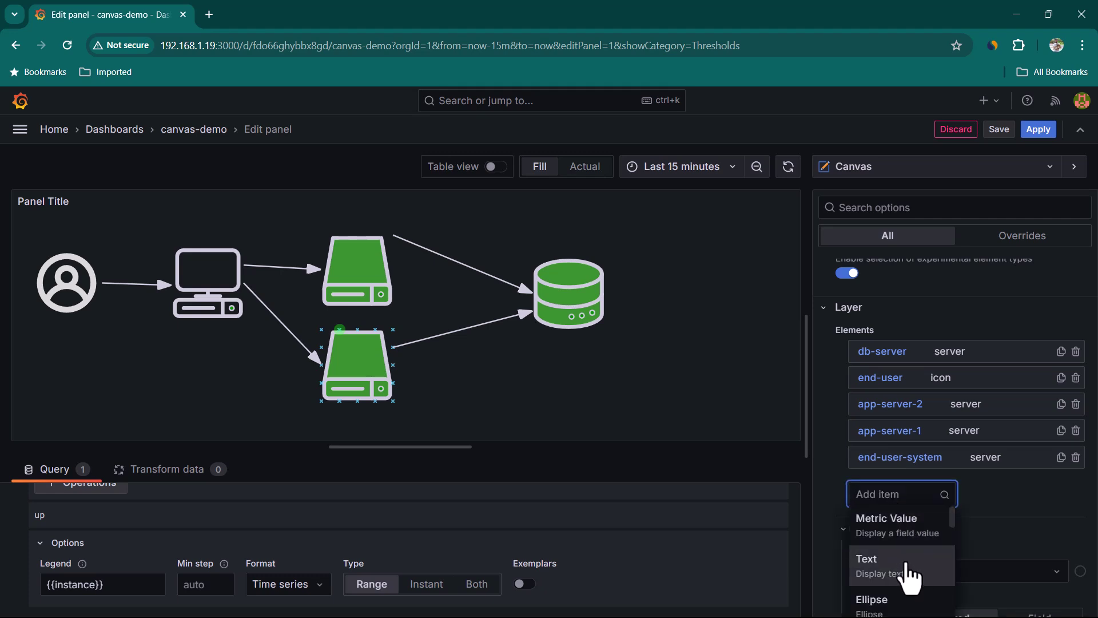
left_click(913, 535)
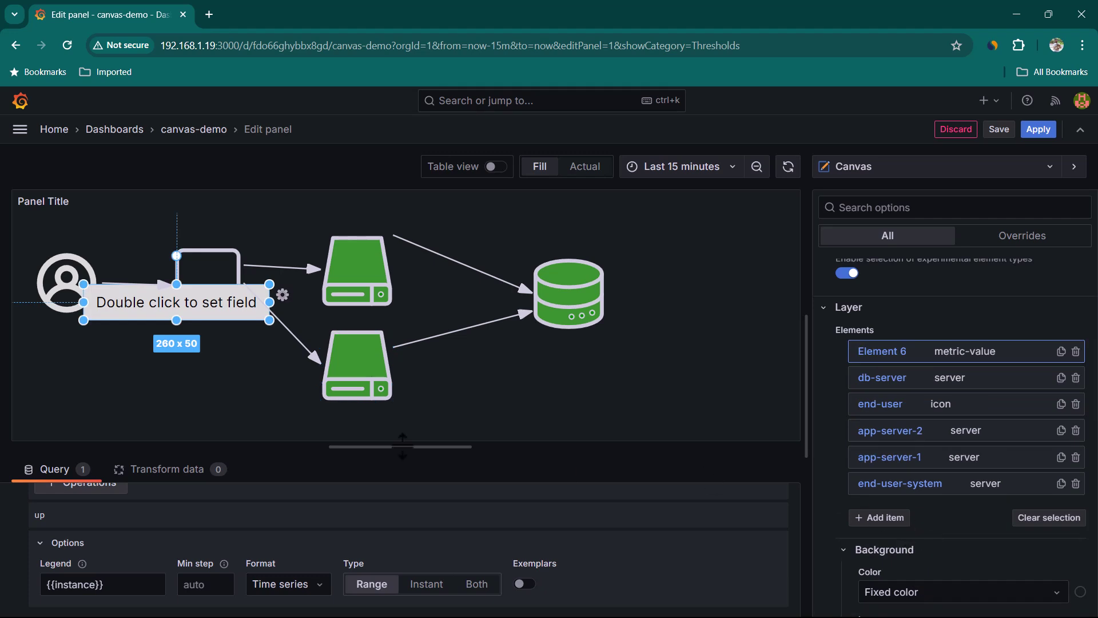
left_click_drag(208, 315, 600, 396)
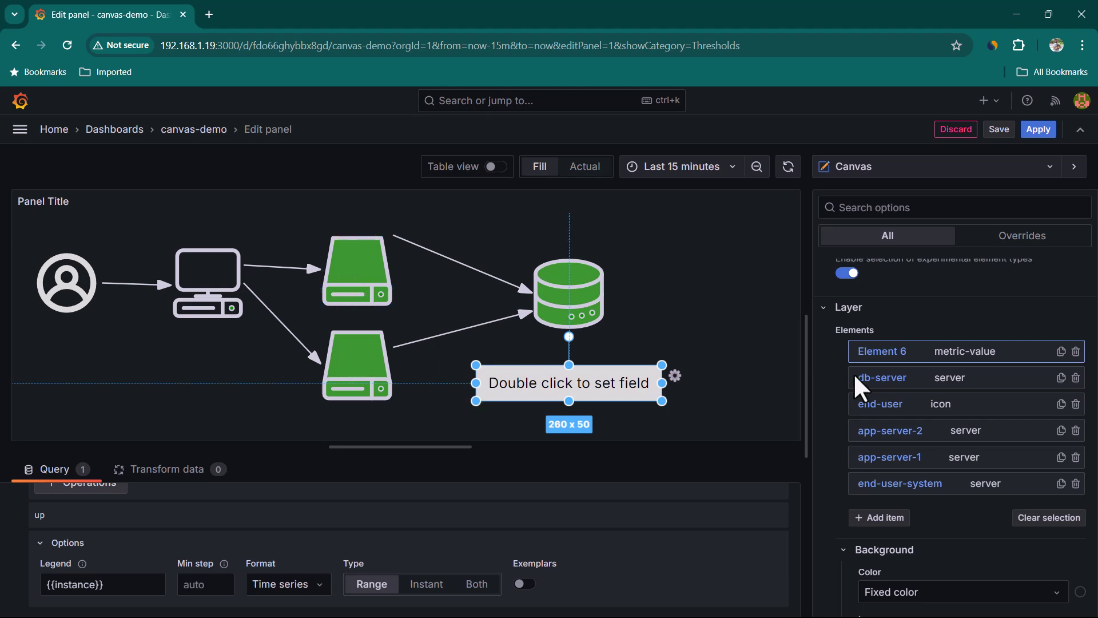
double_click(923, 358)
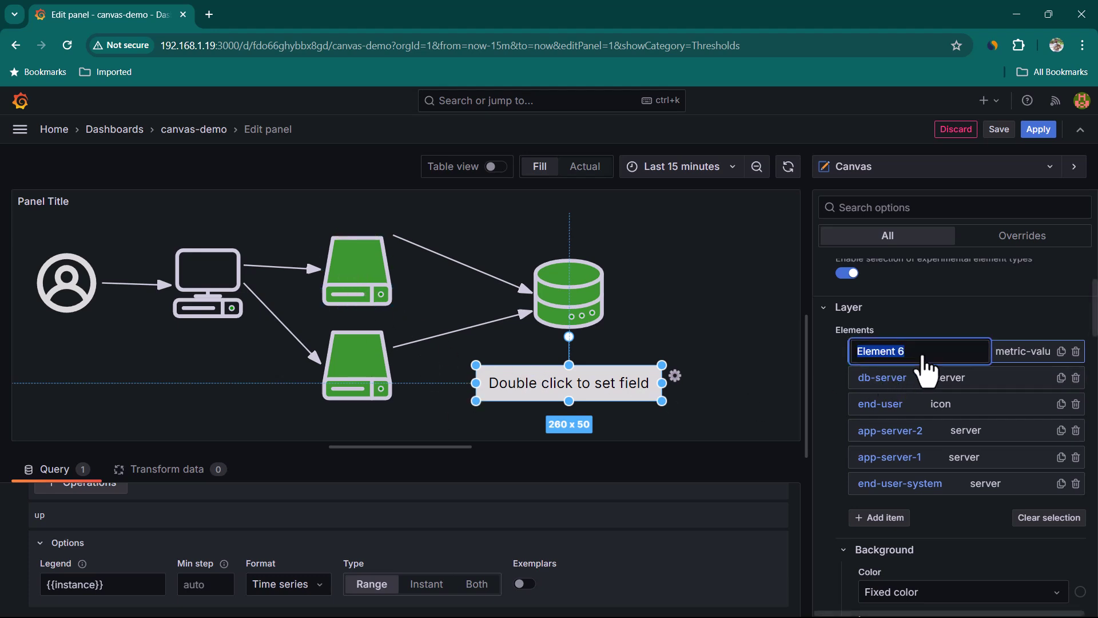
type("app-server-1-status")
key("Return")
- Make the app-server-1-status label display the app_server_1:9100 value
scroll(916, 505, "down", 10)
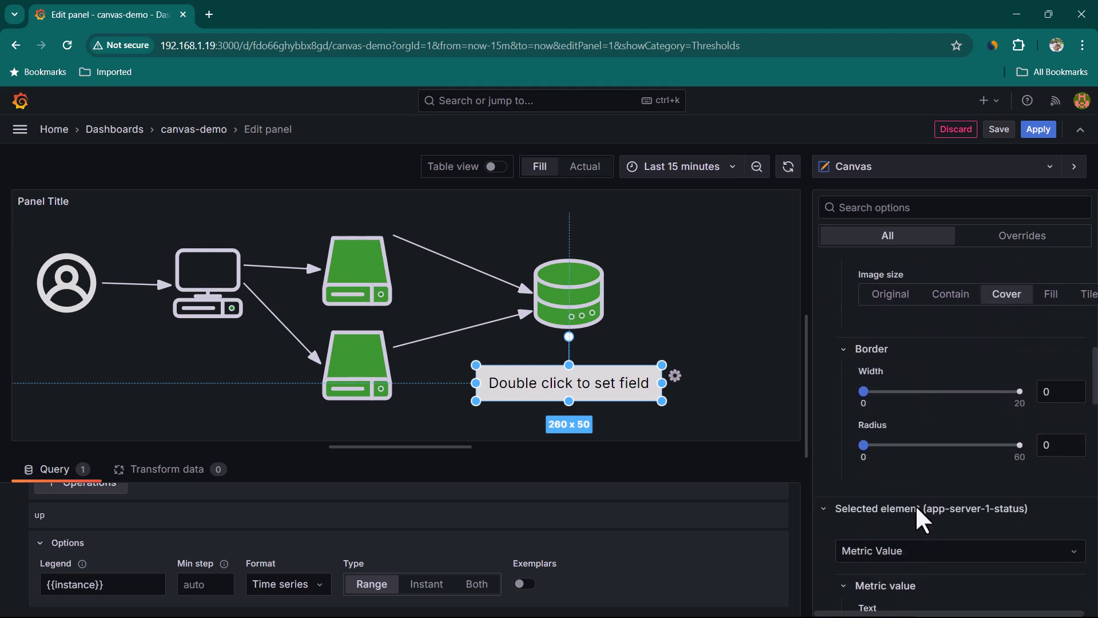
scroll(908, 510, "down", 2)
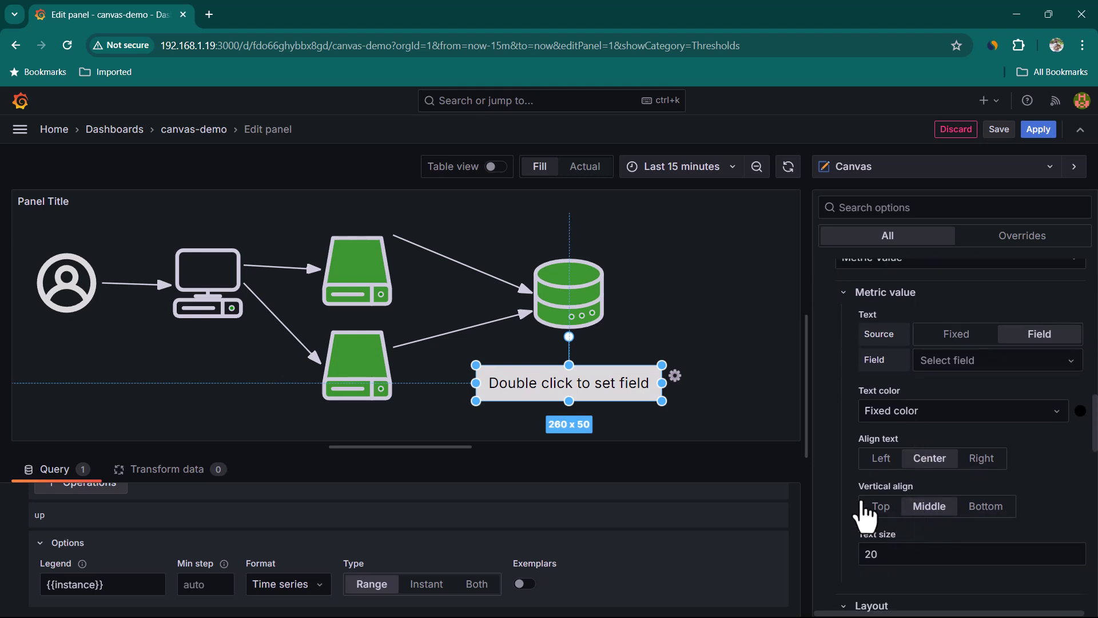
scroll(927, 369, "up", 2)
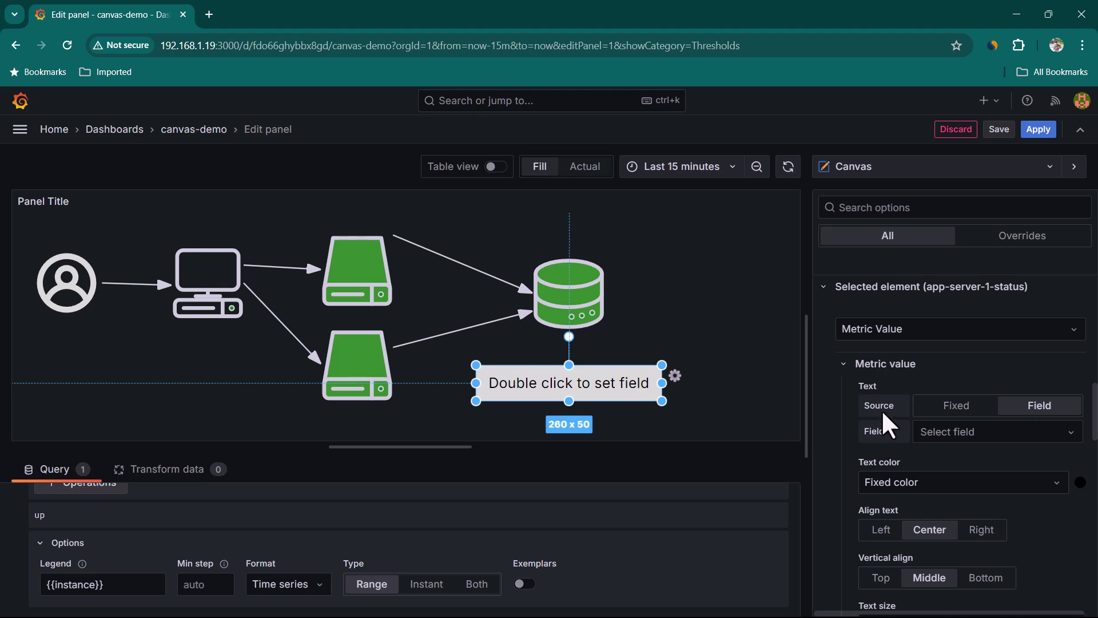
left_click(990, 433)
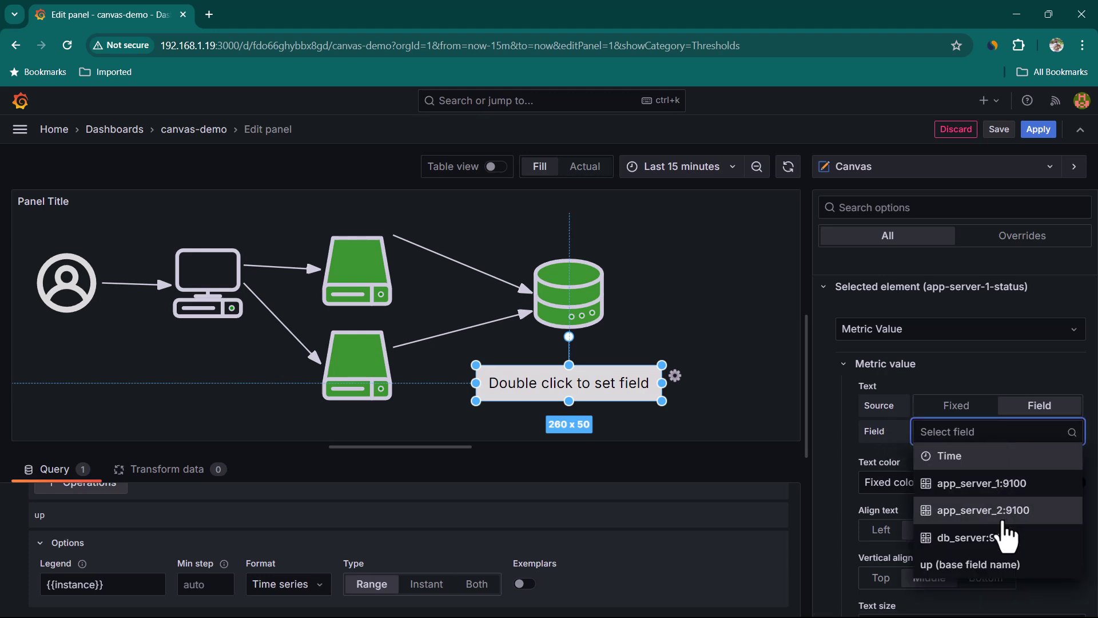
left_click(1016, 487)
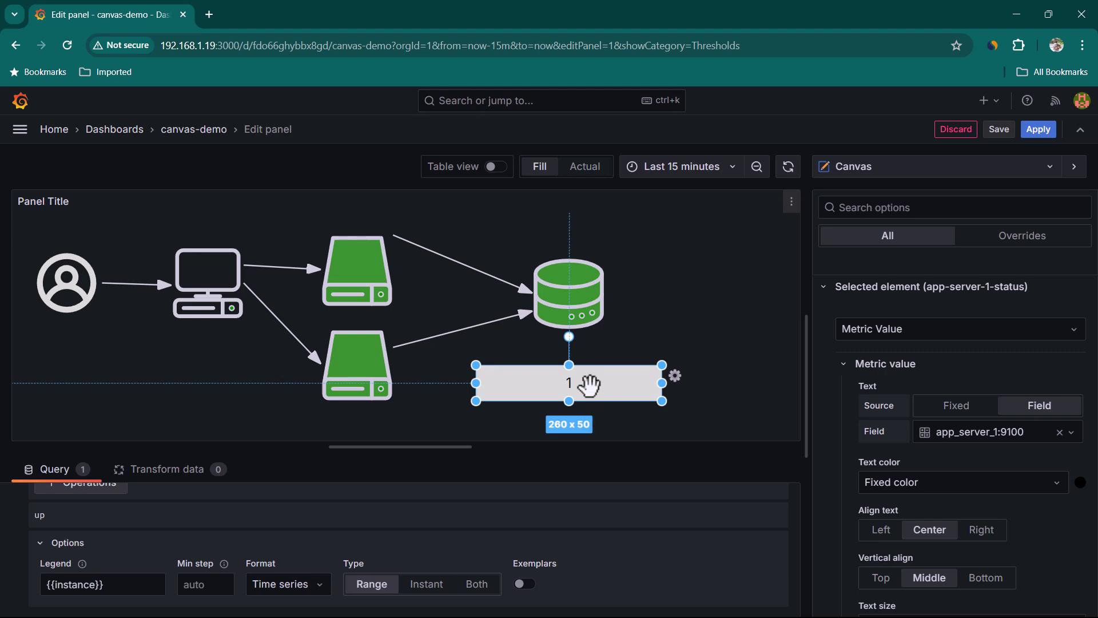
scroll(867, 455, "down", 5)
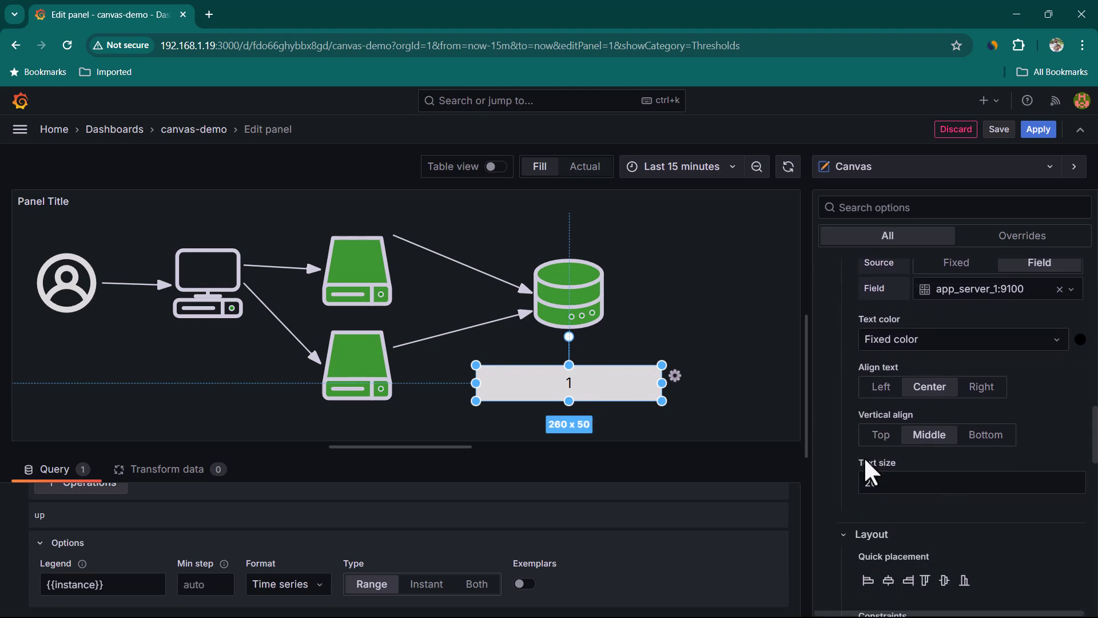
scroll(864, 457, "down", 15)
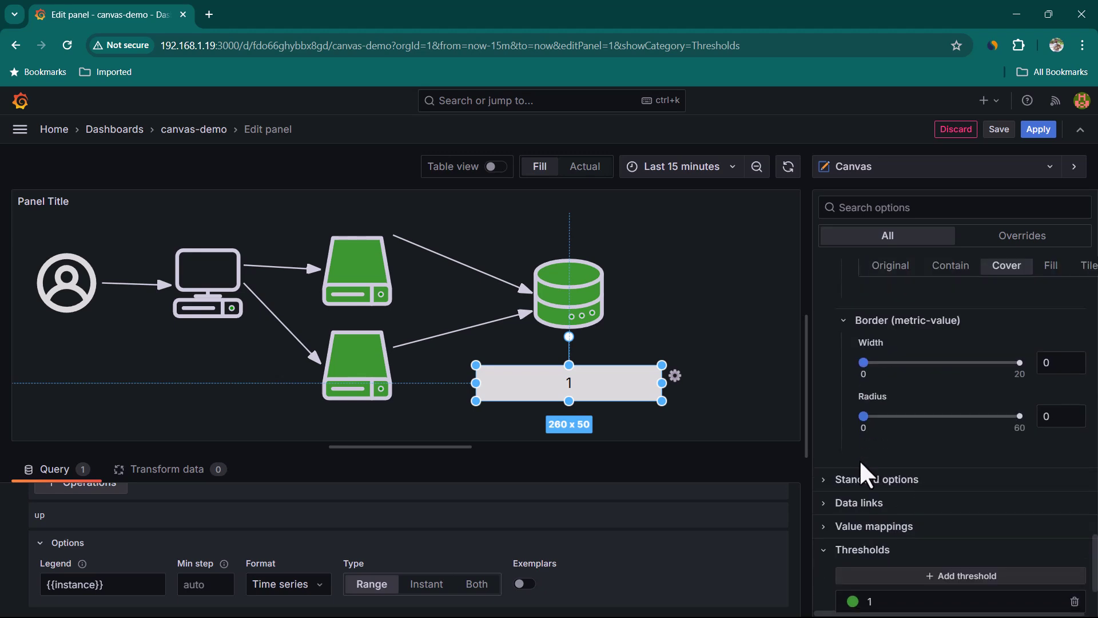
- Add value mappings 1 → UP and 0 → DOWN and save them
scroll(861, 459, "down", 3)
left_click(827, 378)
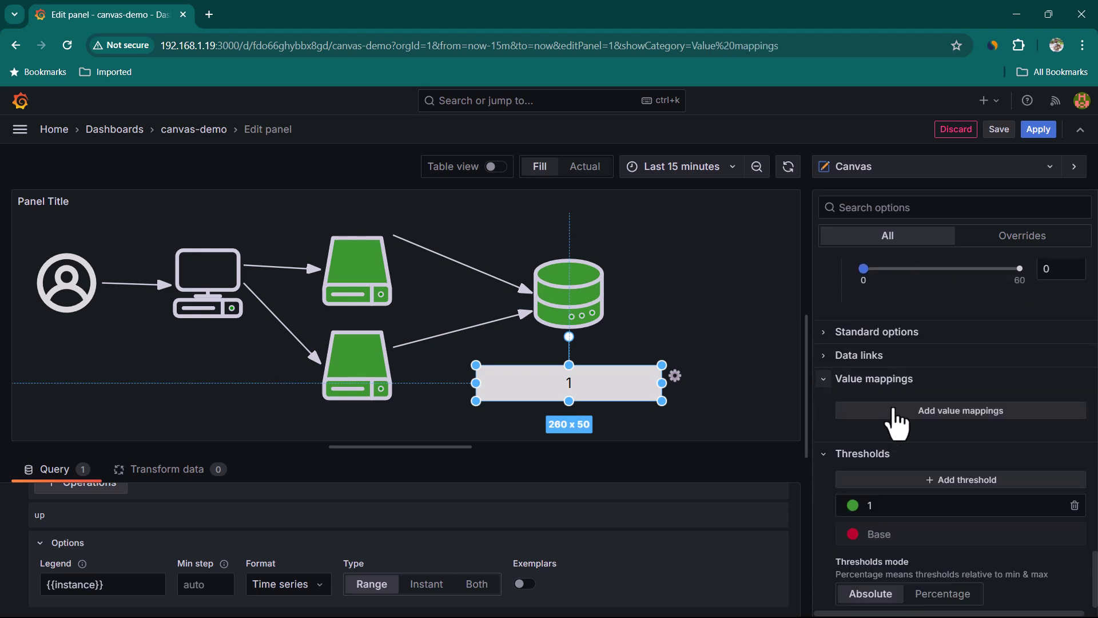
left_click(894, 410)
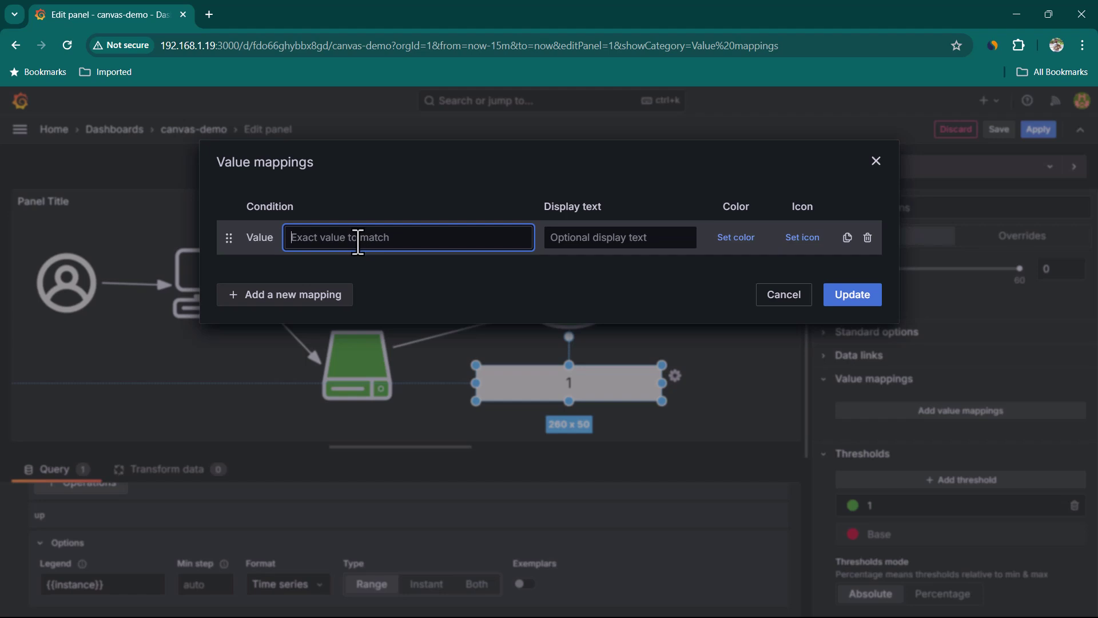
type("1")
left_click(615, 241)
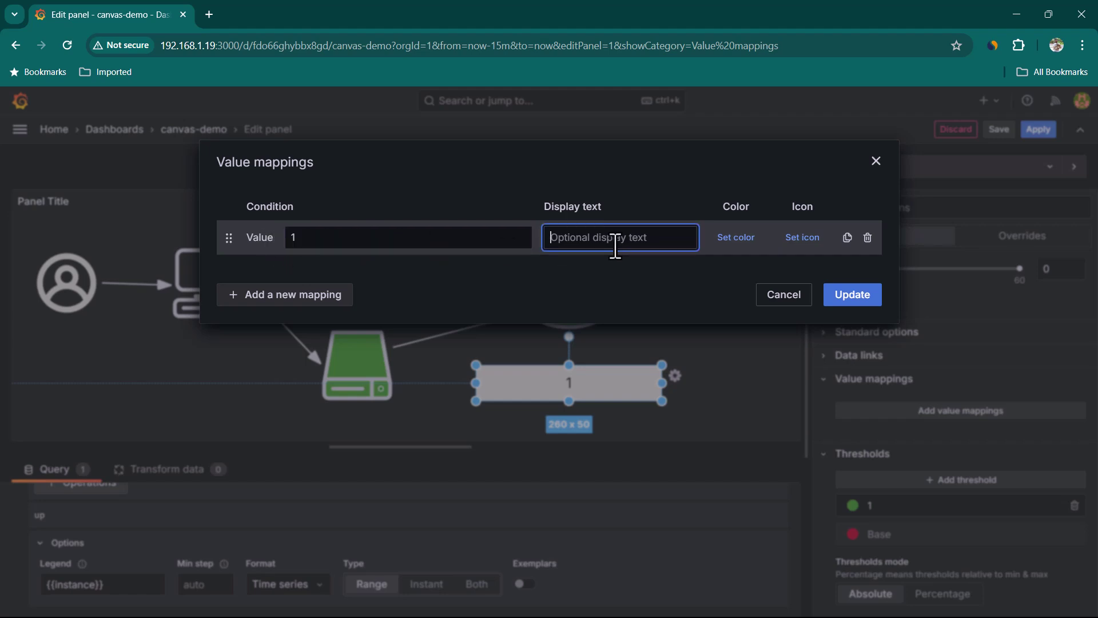
type("UP")
left_click(314, 296)
left_click(340, 335)
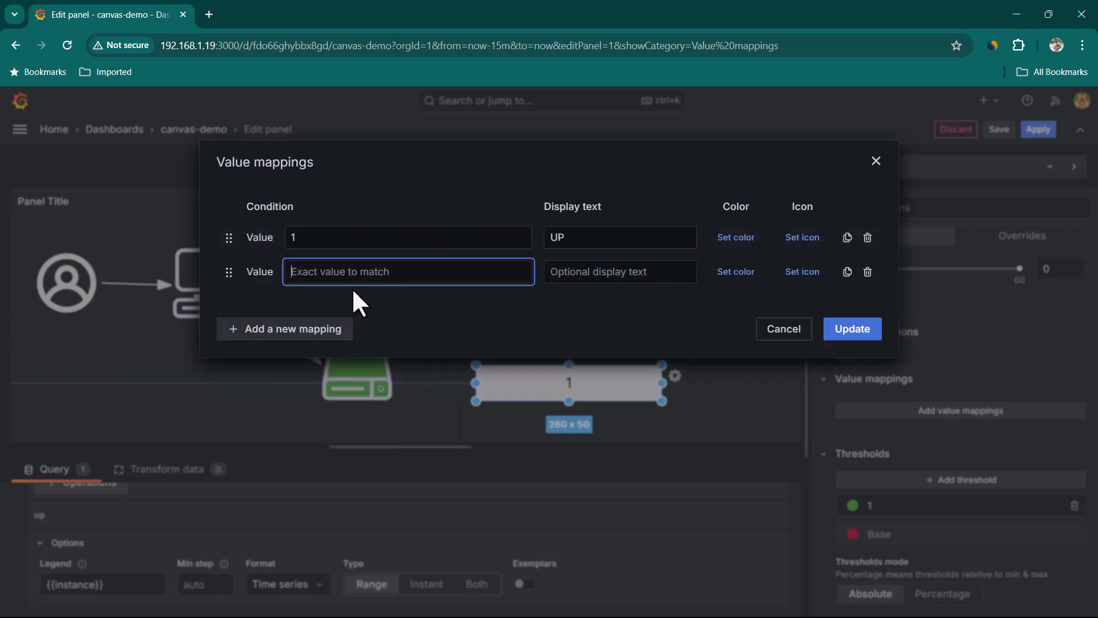
type("0")
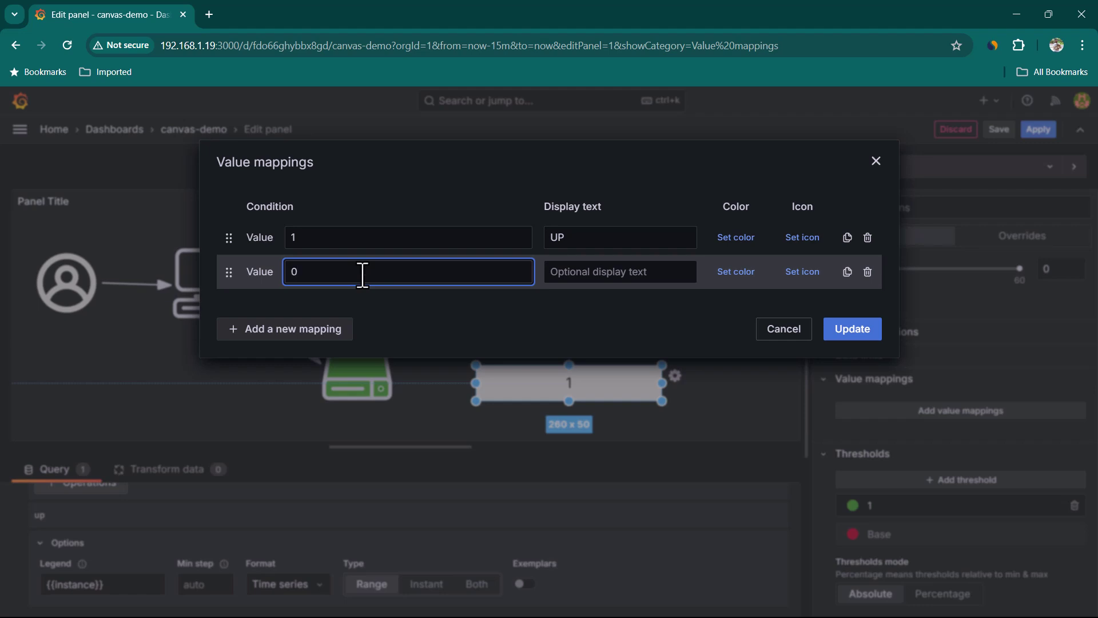
left_click(551, 275)
type("DOWN")
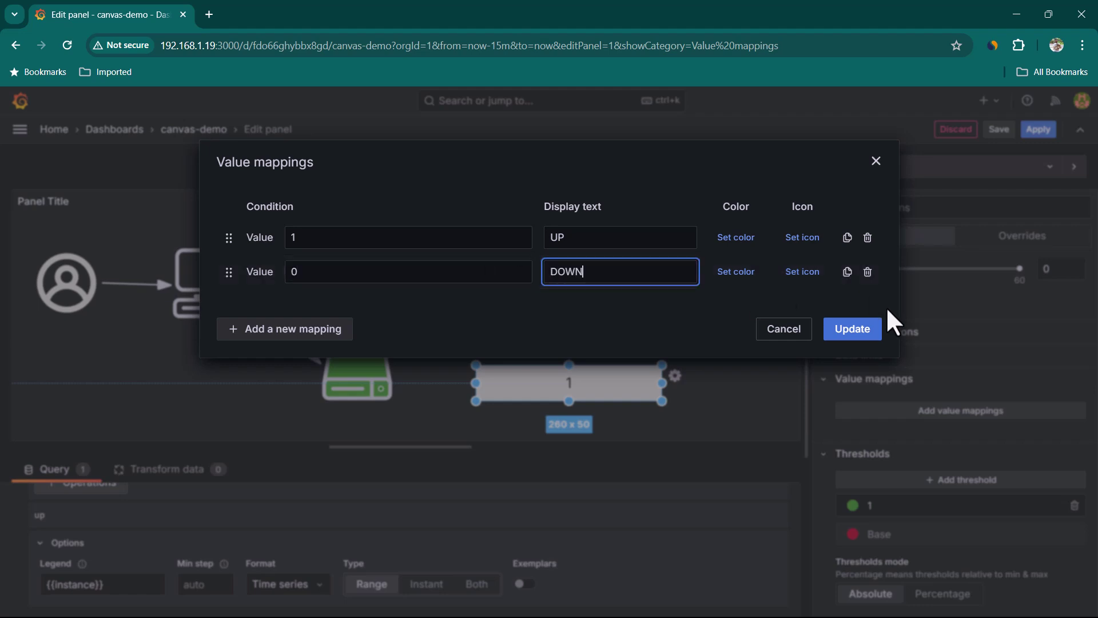
left_click(852, 336)
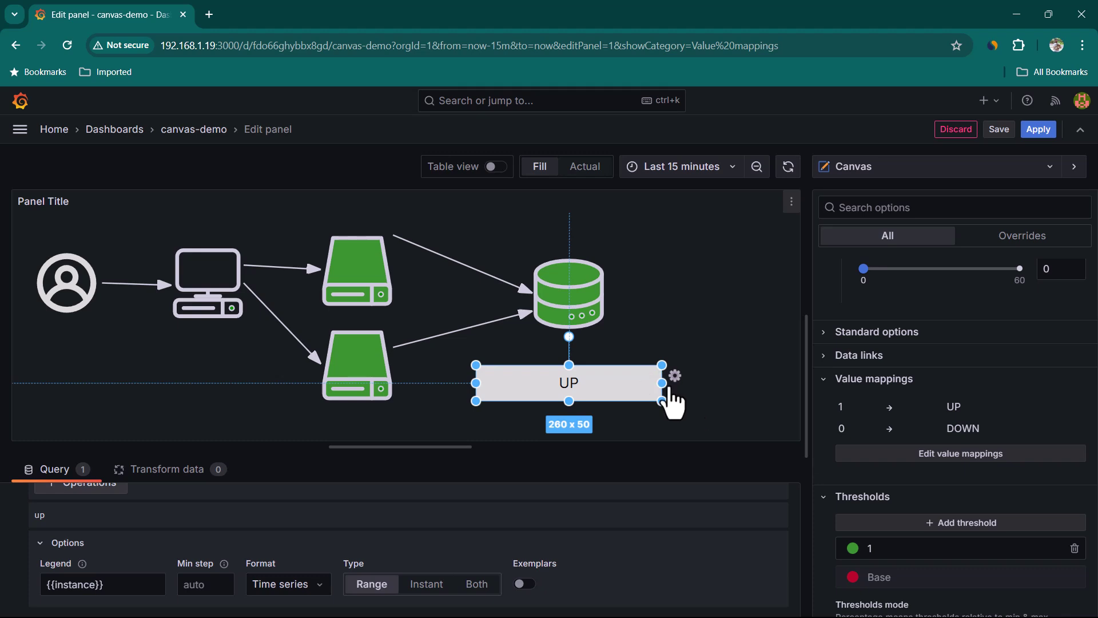
- Narrow the UP label and place it onto the lower server icon
left_click_drag(662, 383, 357, 360)
left_click(588, 399)
left_click(526, 412)
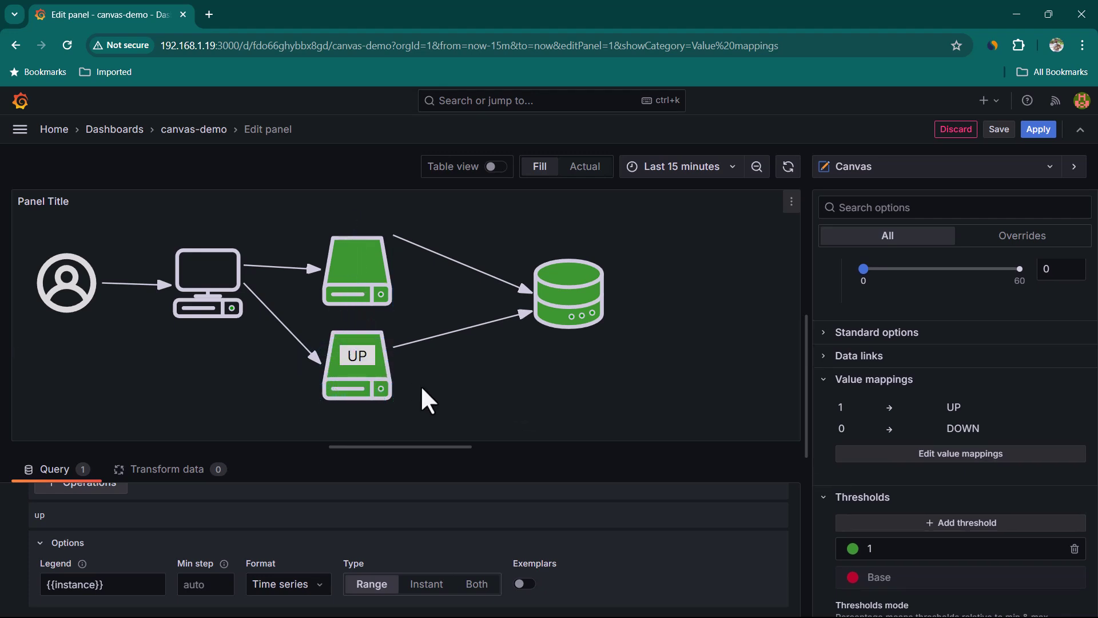
left_click(354, 358)
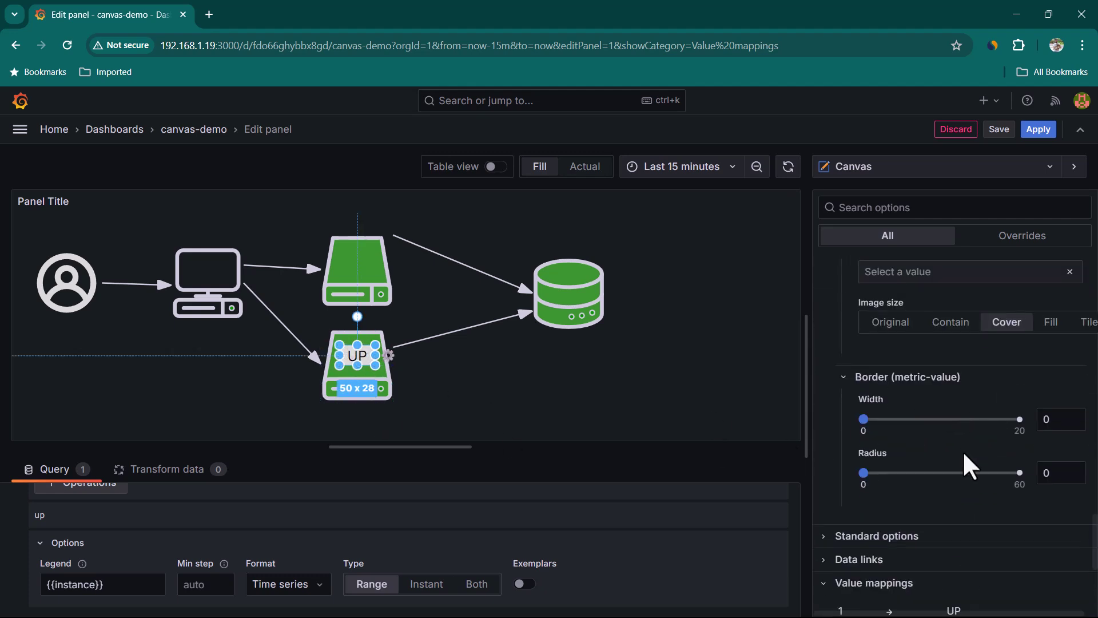
- Colour the UP label's text by the app_server_1:9100 field
scroll(963, 451, "up", 5)
scroll(847, 464, "down", 5)
scroll(846, 452, "down", 5)
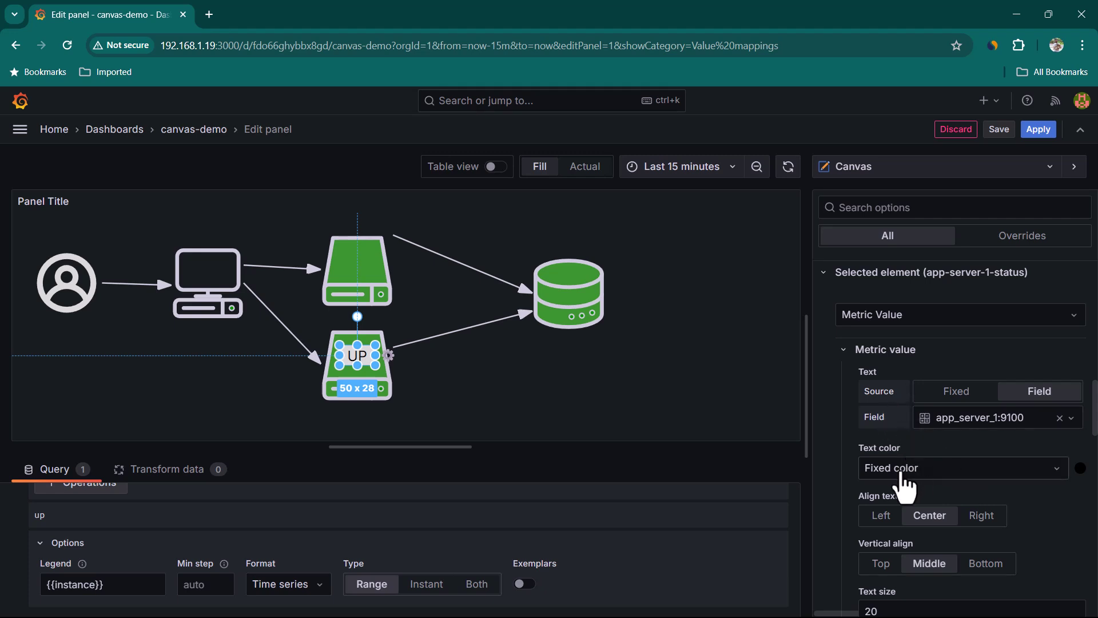
left_click(1024, 475)
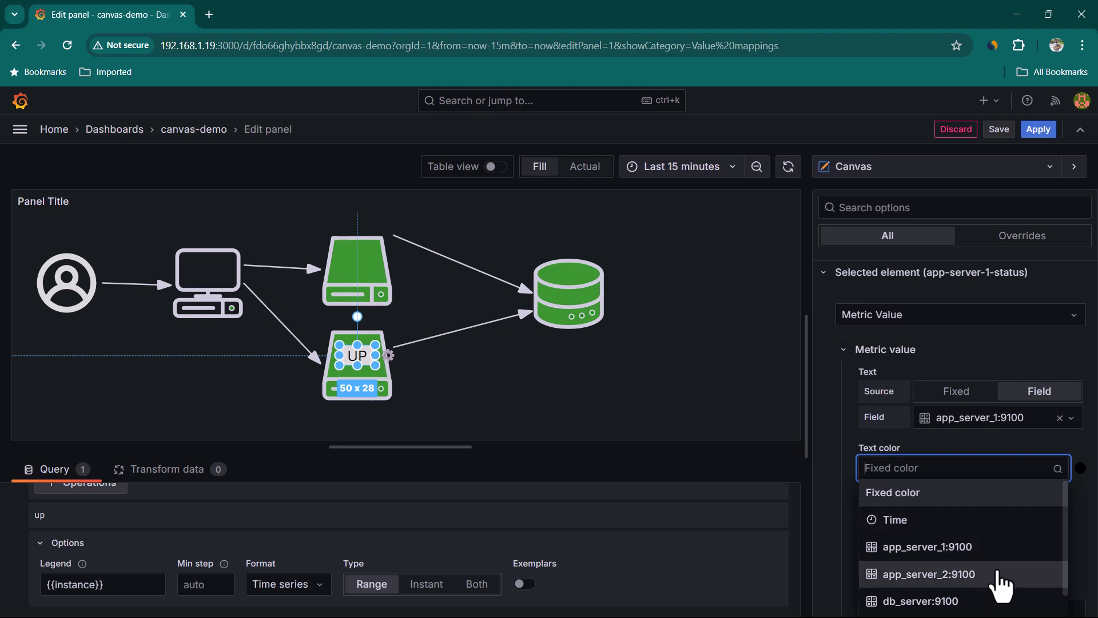
left_click(985, 549)
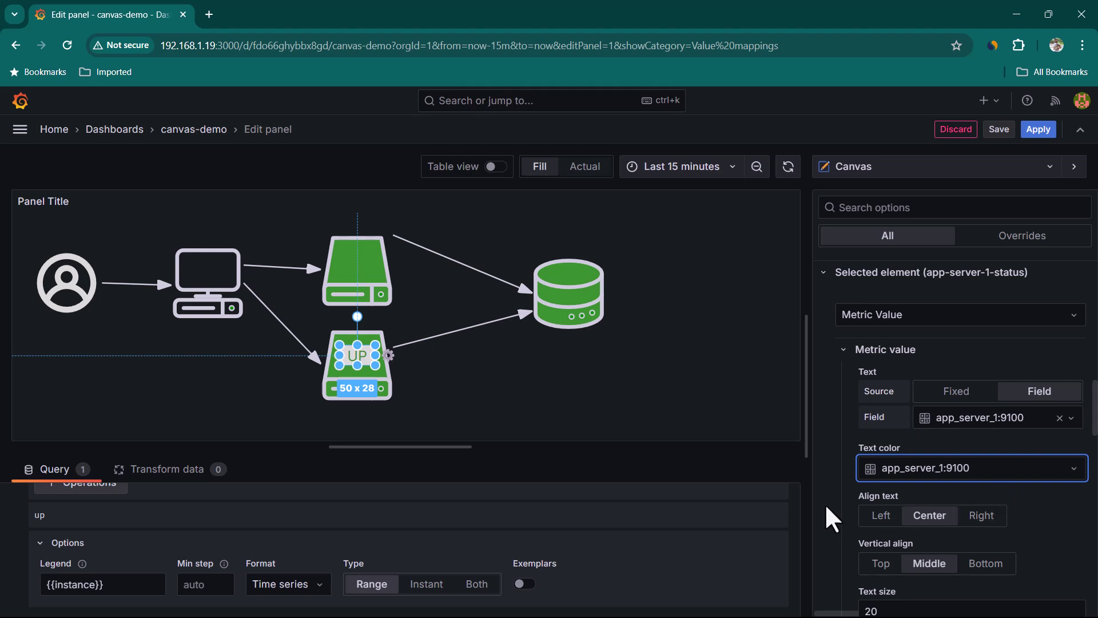
left_click(442, 393)
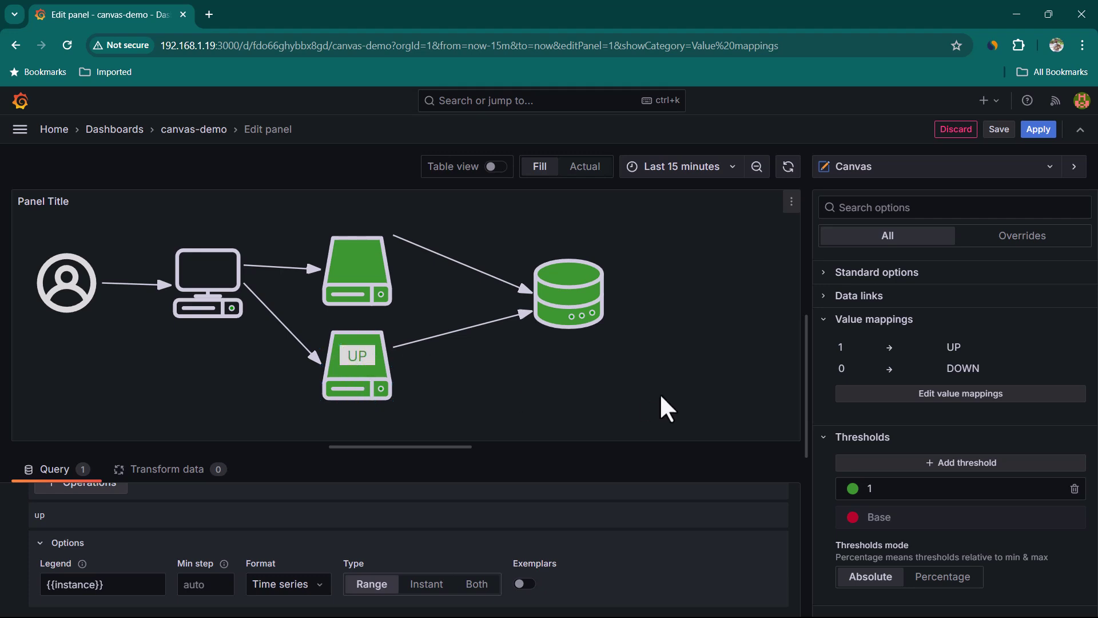
- Duplicate the UP label onto the upper server and onto the database
left_click(358, 355)
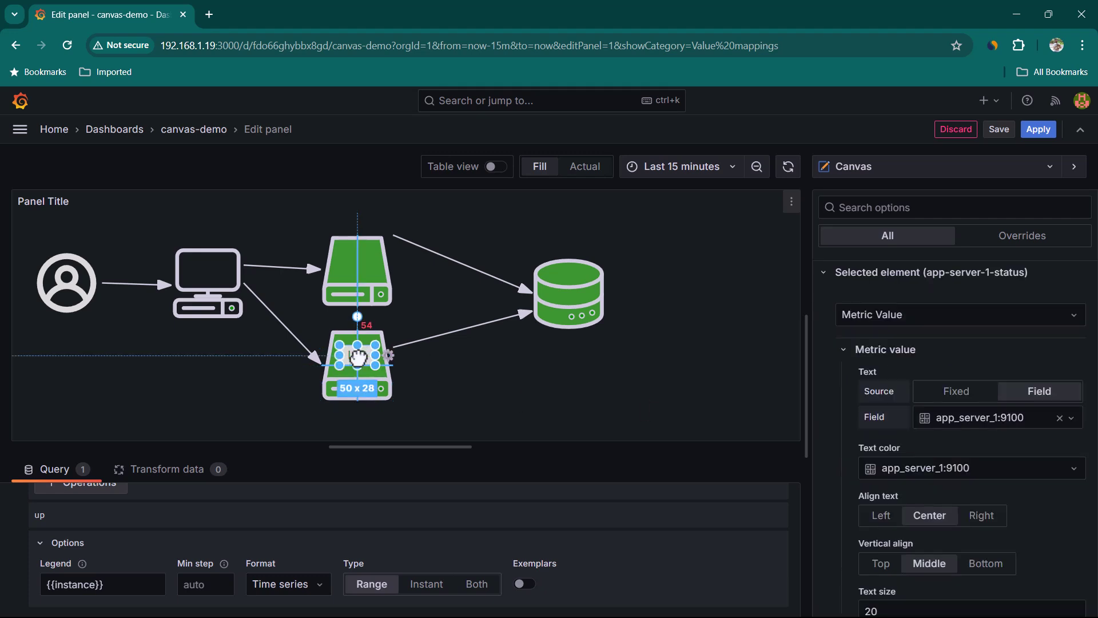
left_click(507, 377)
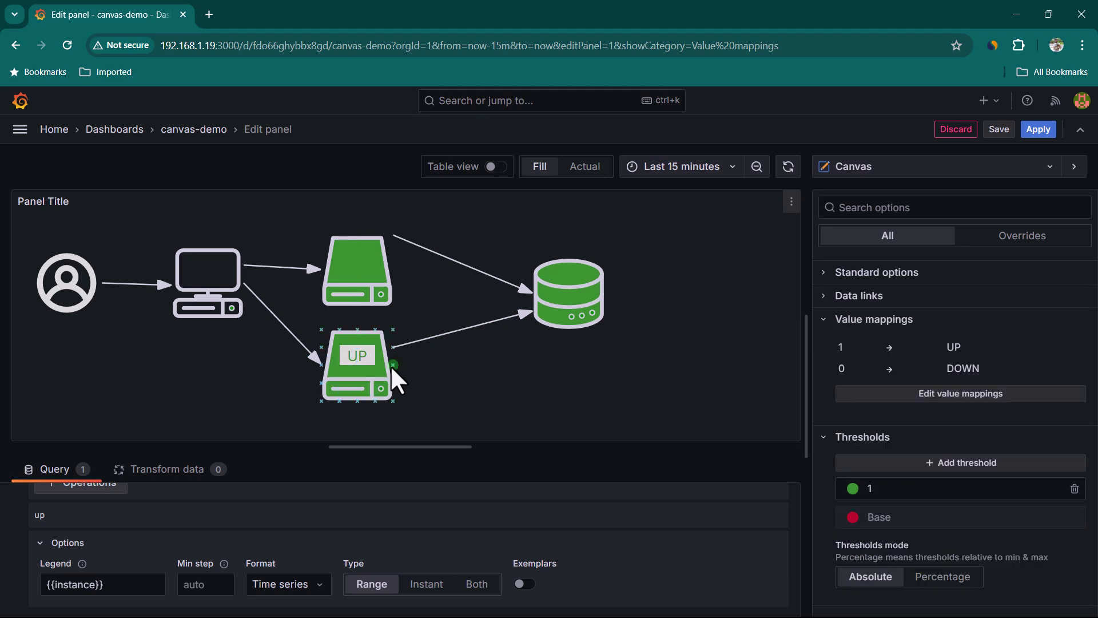
left_click(358, 354)
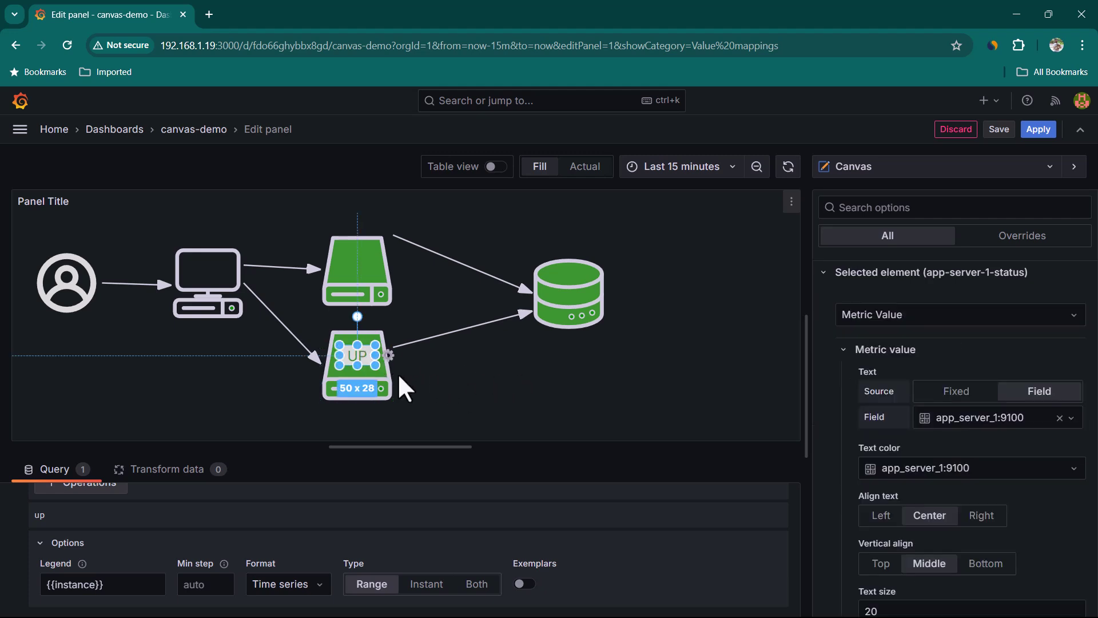
right_click(460, 370)
left_click_drag(359, 358, 359, 259)
left_click(507, 433)
left_click_drag(456, 365, 567, 272)
right_click(350, 364)
left_click(395, 422)
left_click(357, 358)
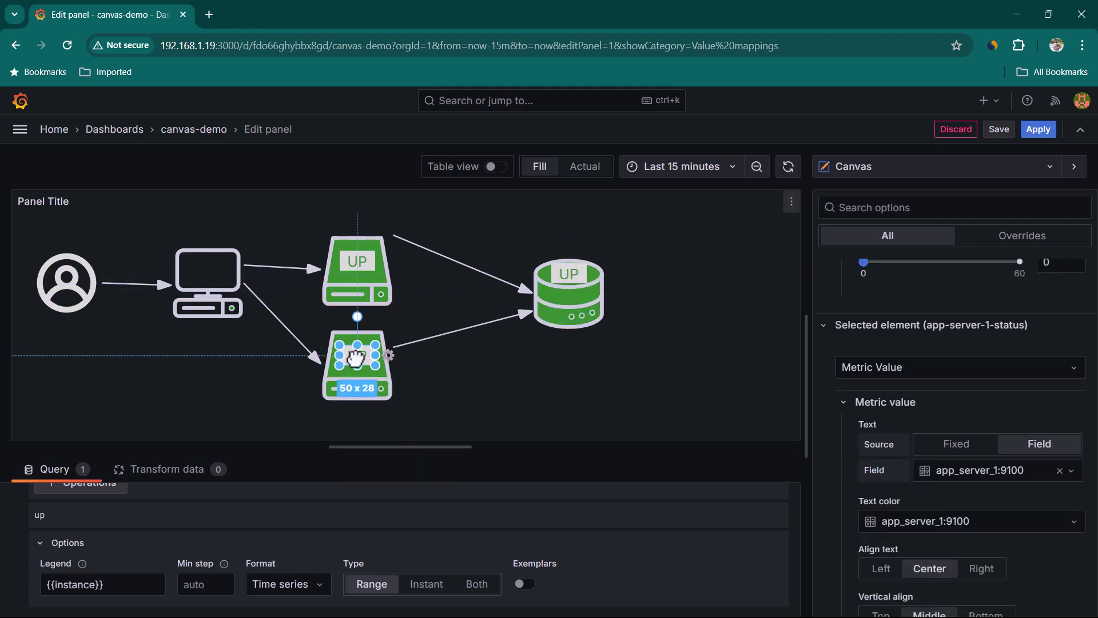
- Feed the upper server's label from app_server_2:9100 and the database label from db_server:9100
scroll(990, 509, "down", 2)
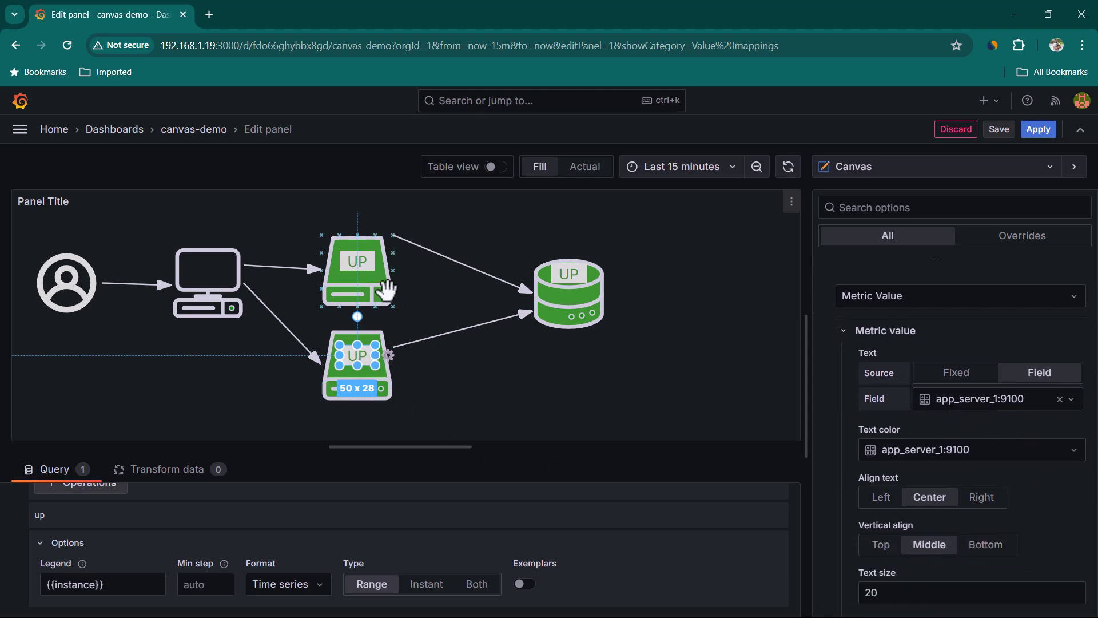
left_click(360, 260)
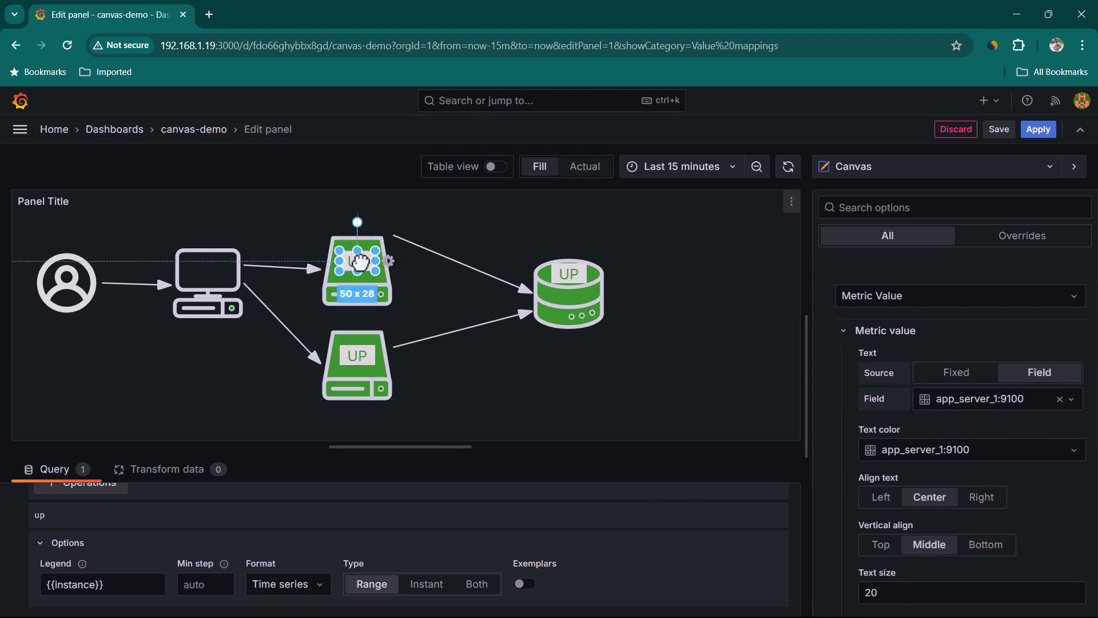
left_click(1024, 403)
left_click(1018, 478)
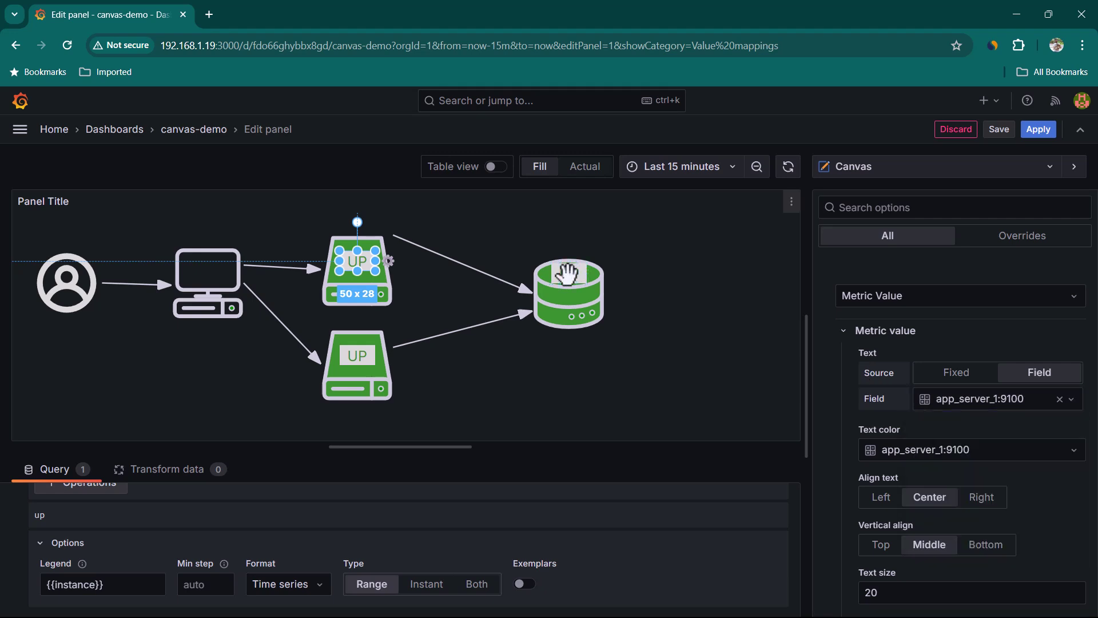
left_click(1027, 408)
left_click(1000, 507)
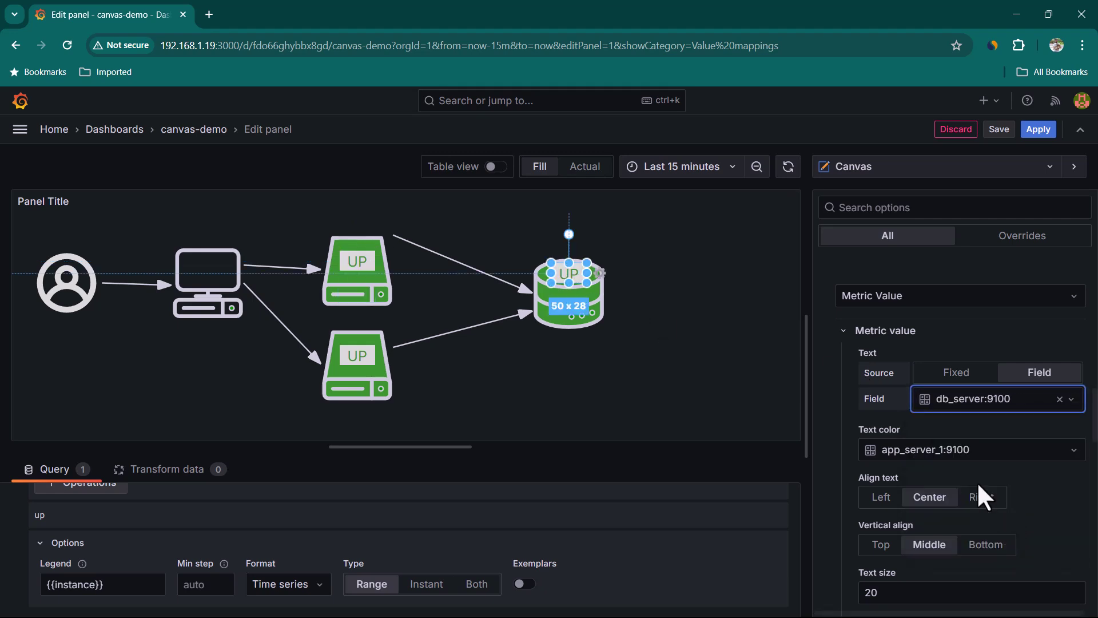
left_click(614, 416)
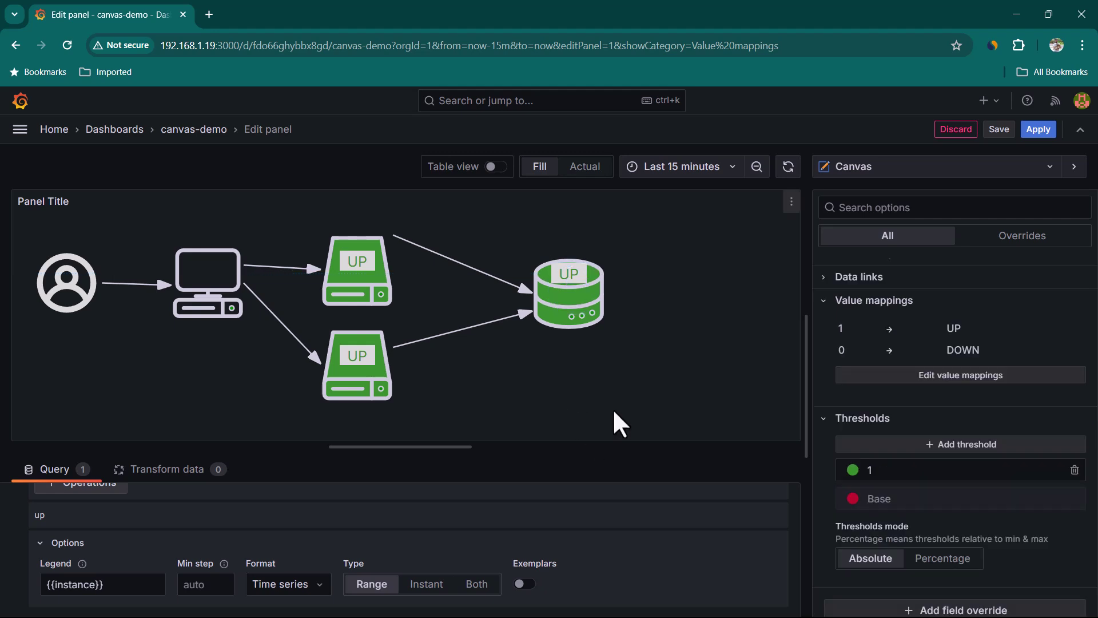
left_click(433, 252)
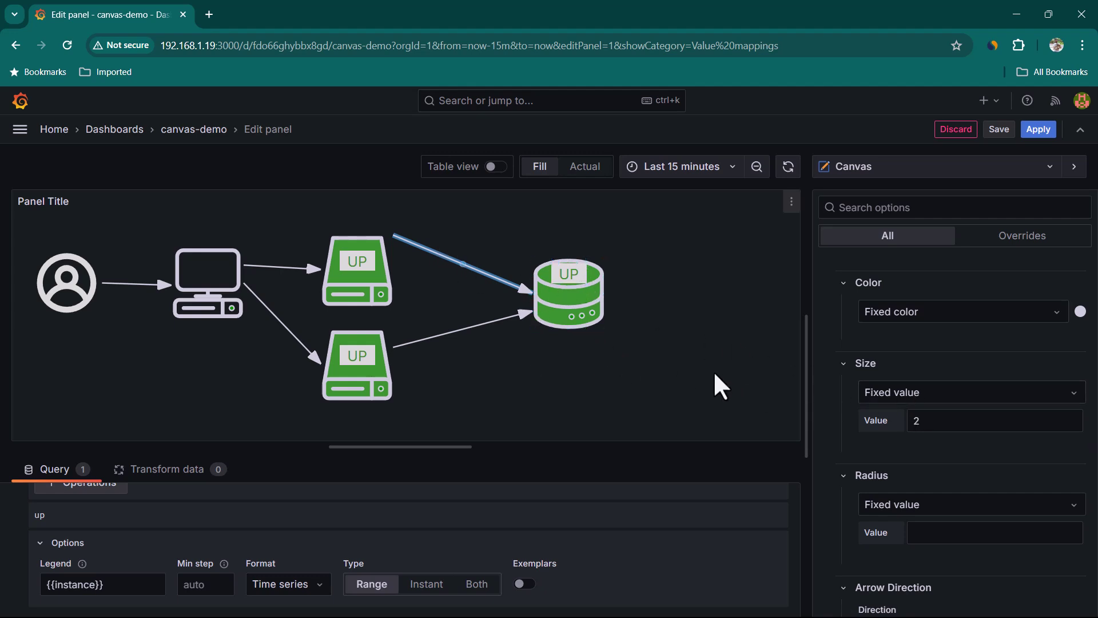
- Colour both arrows into the database by db_server:9100 status
left_click(590, 349)
left_click(452, 255)
scroll(992, 481, "up", 2)
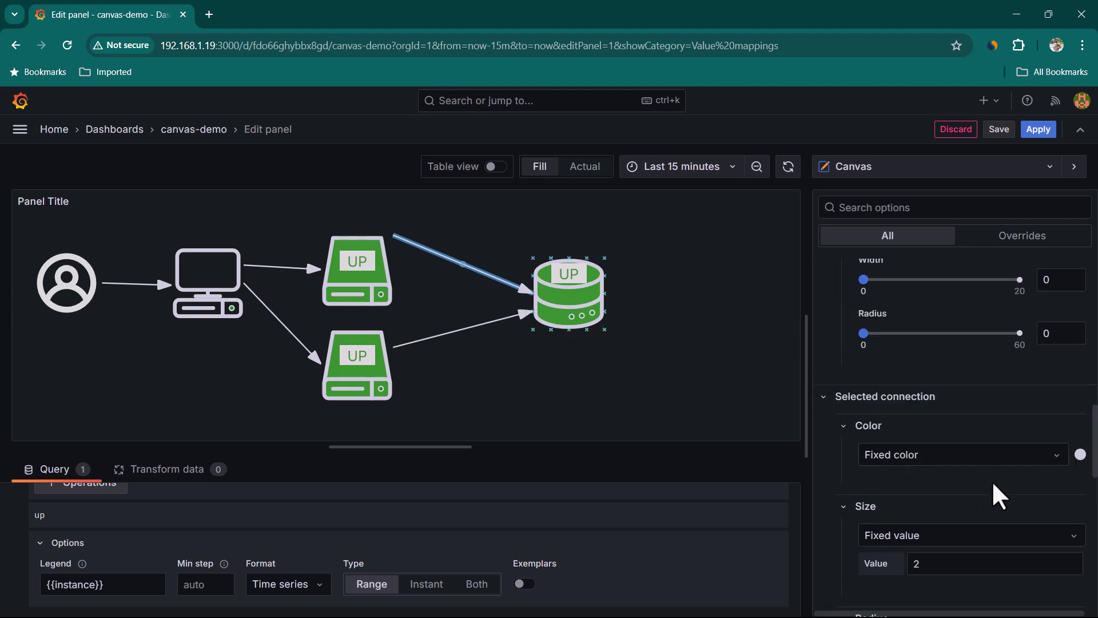
scroll(976, 466, "down", 1)
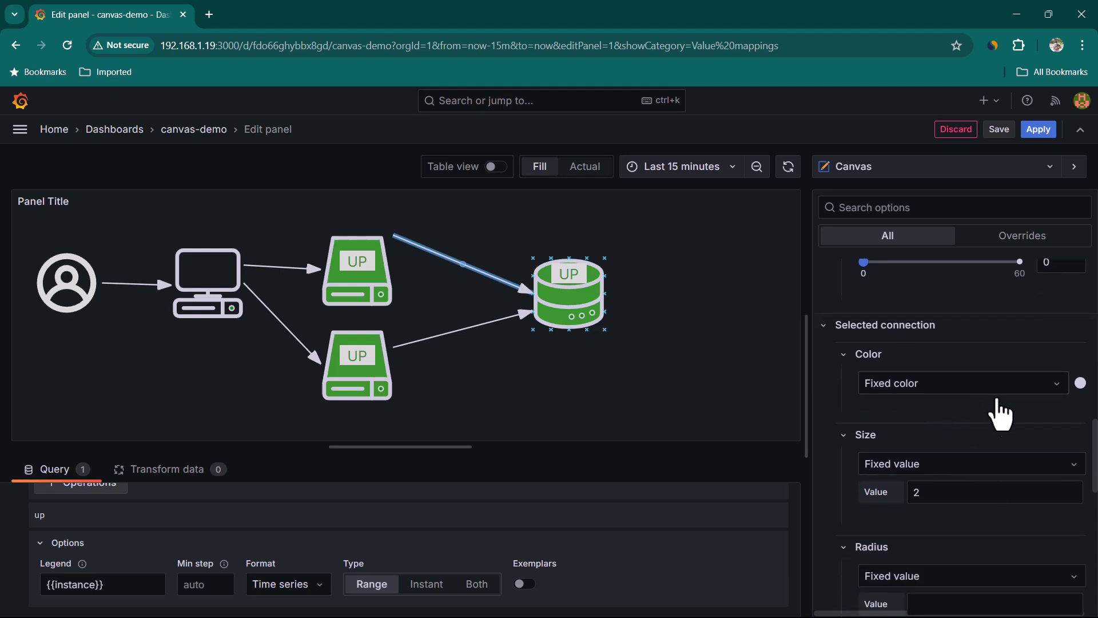
left_click(1005, 384)
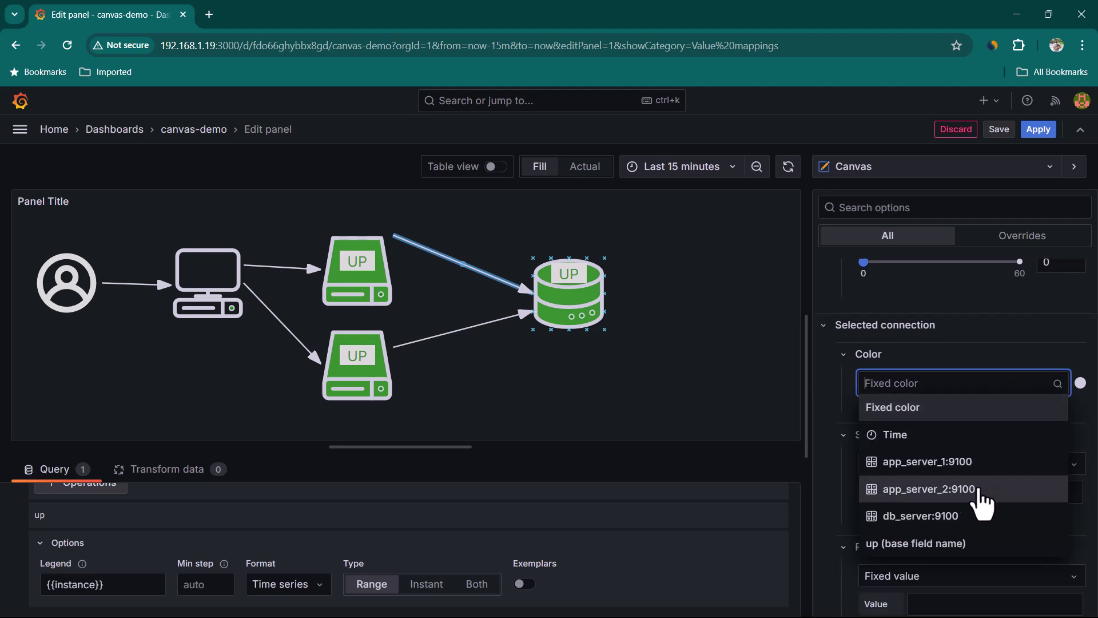
left_click(971, 517)
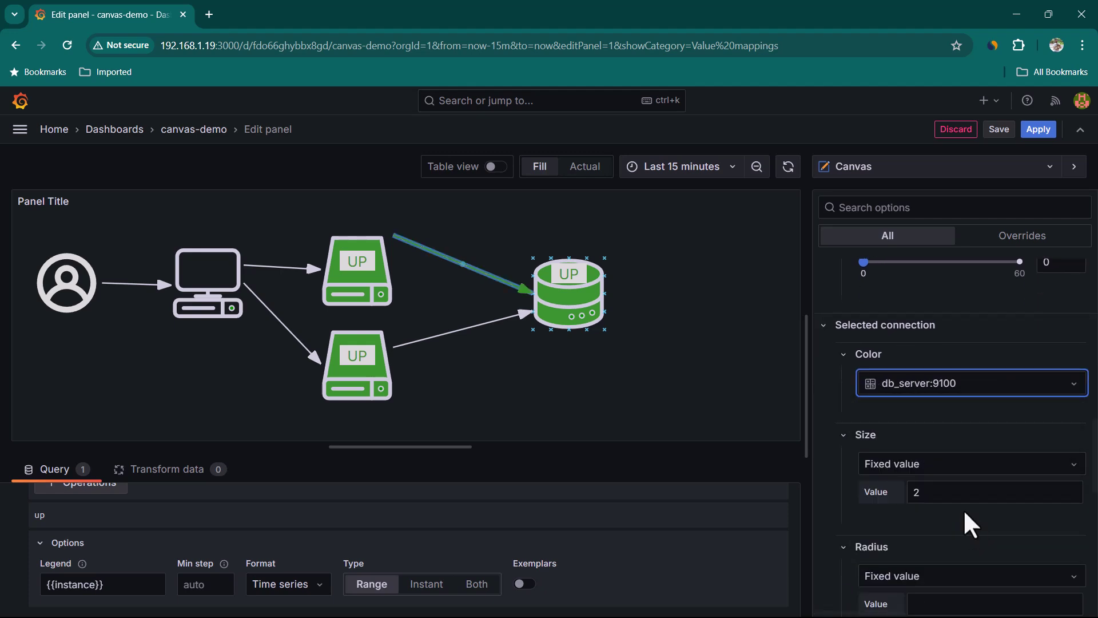
left_click(490, 322)
left_click(1022, 387)
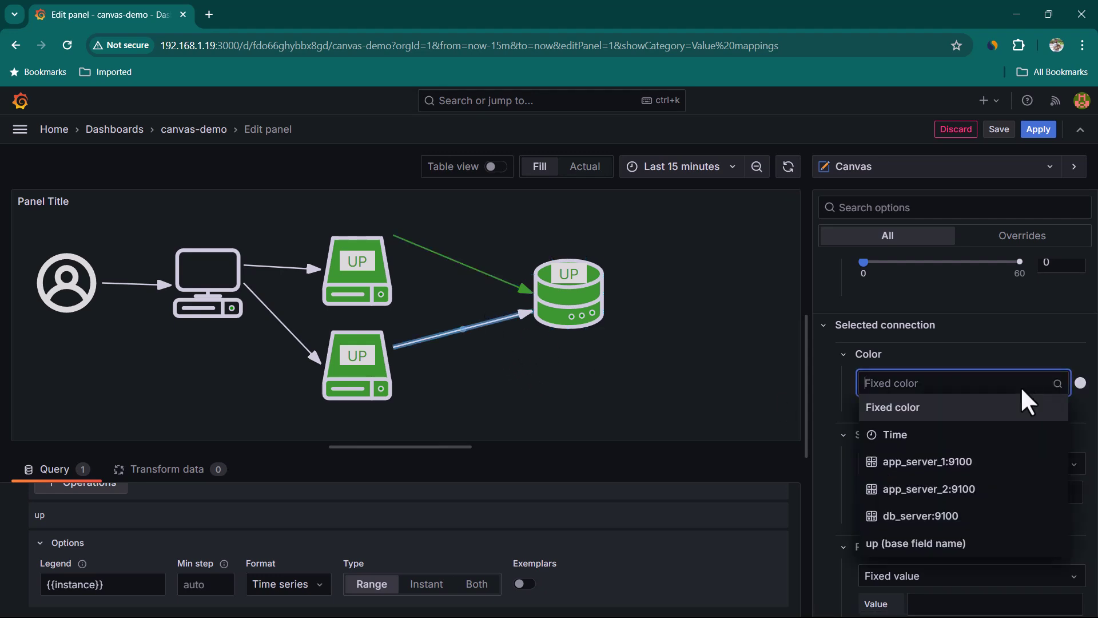
left_click(938, 517)
left_click(575, 395)
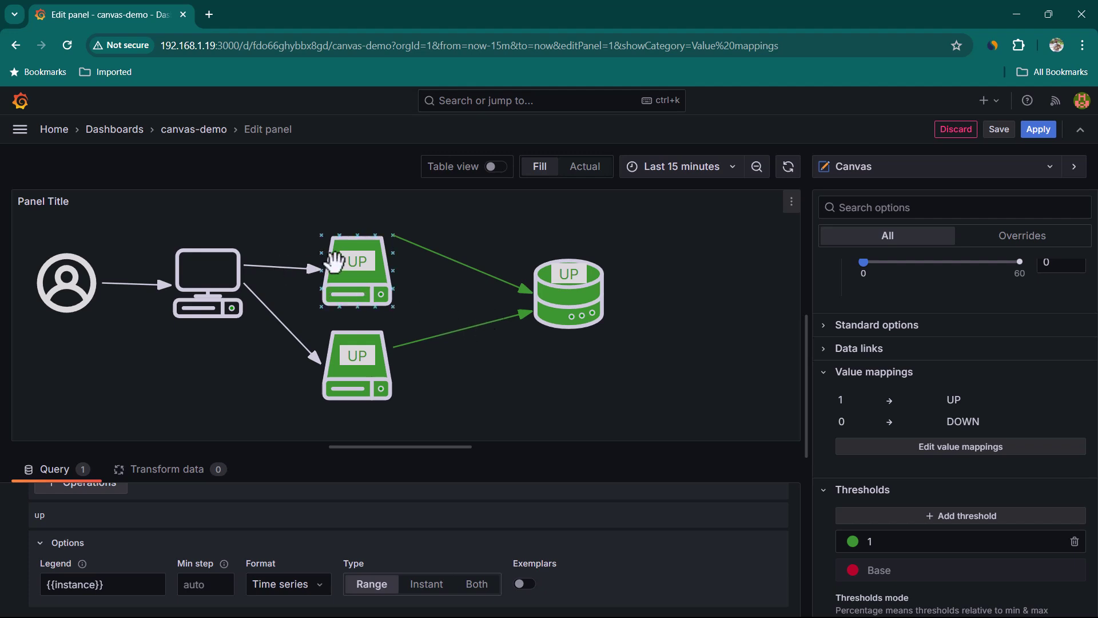
- Colour the workstation arrows by app_server_2:9100 and by the lower server's status field
left_click(275, 266)
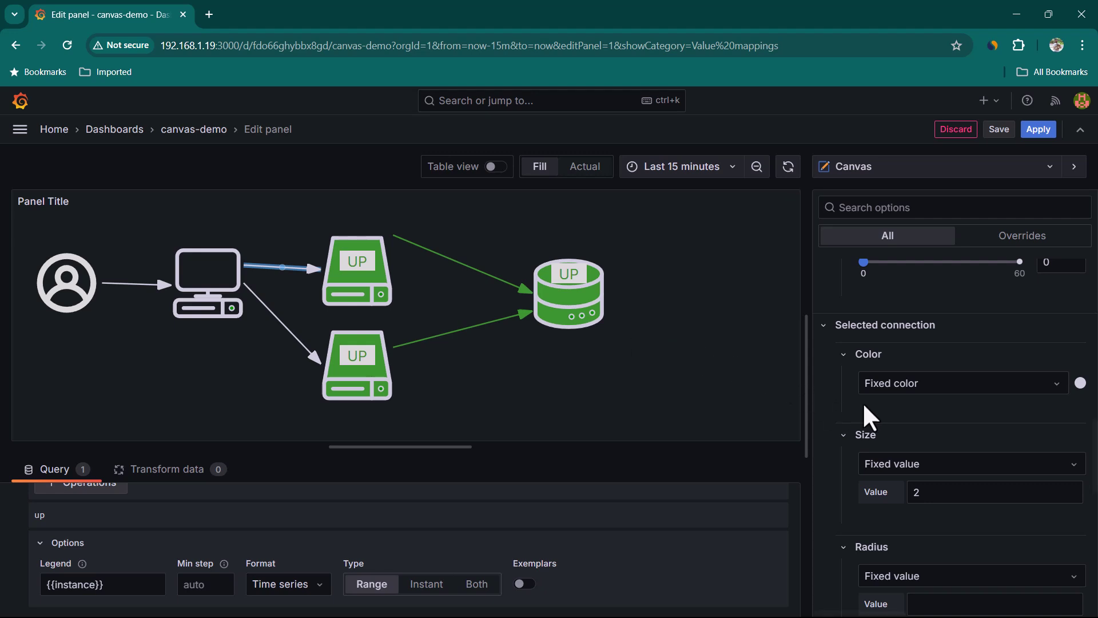
scroll(1018, 455, "down", 2)
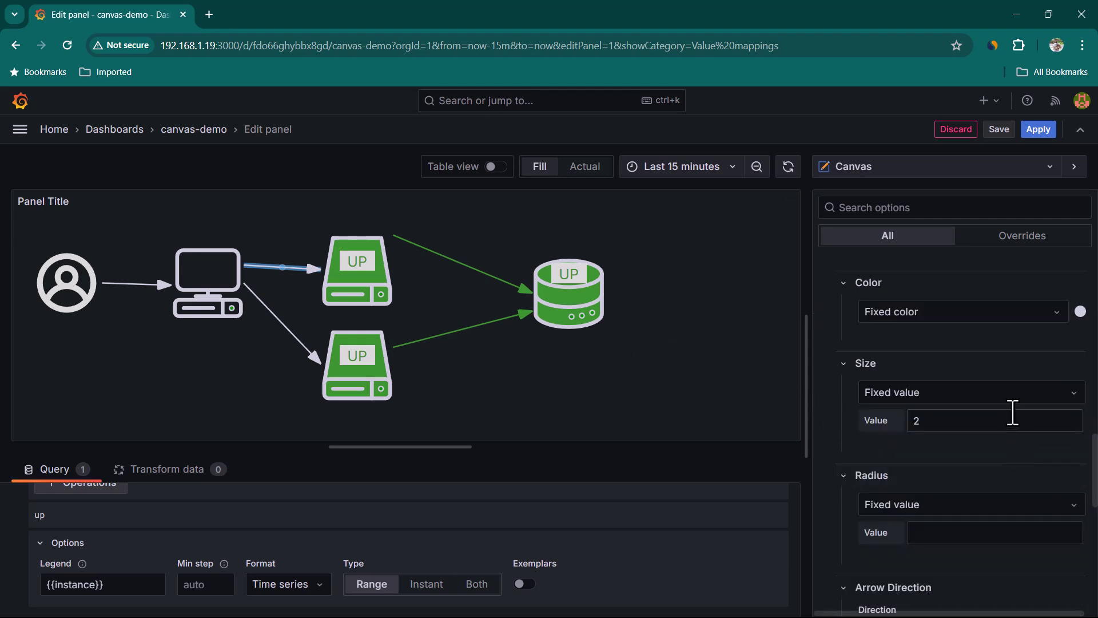
left_click(998, 314)
left_click(982, 426)
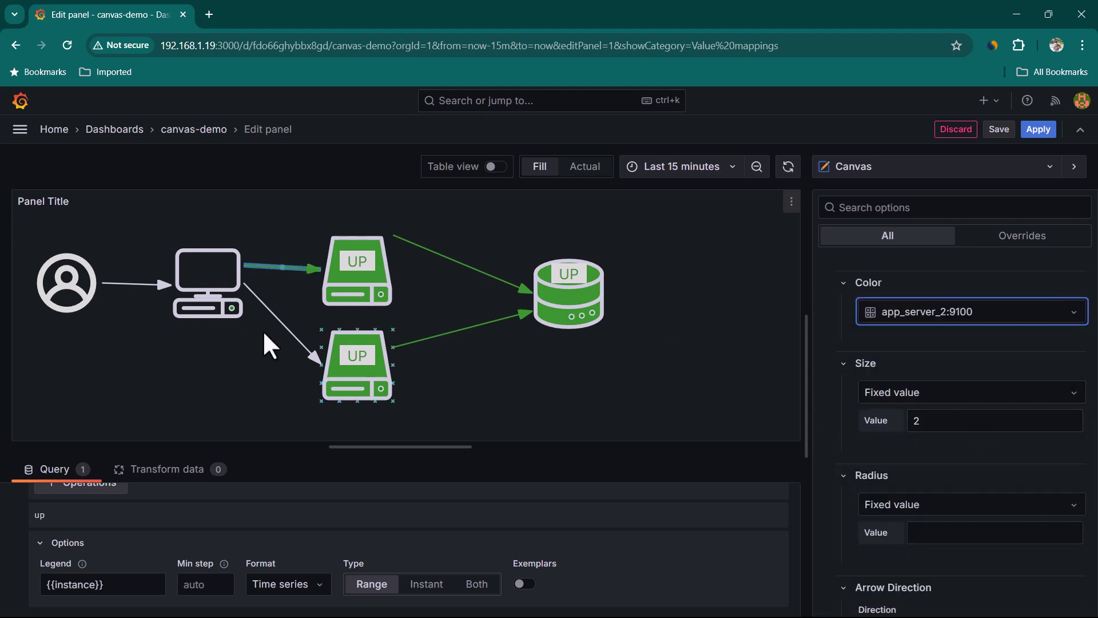
left_click(282, 323)
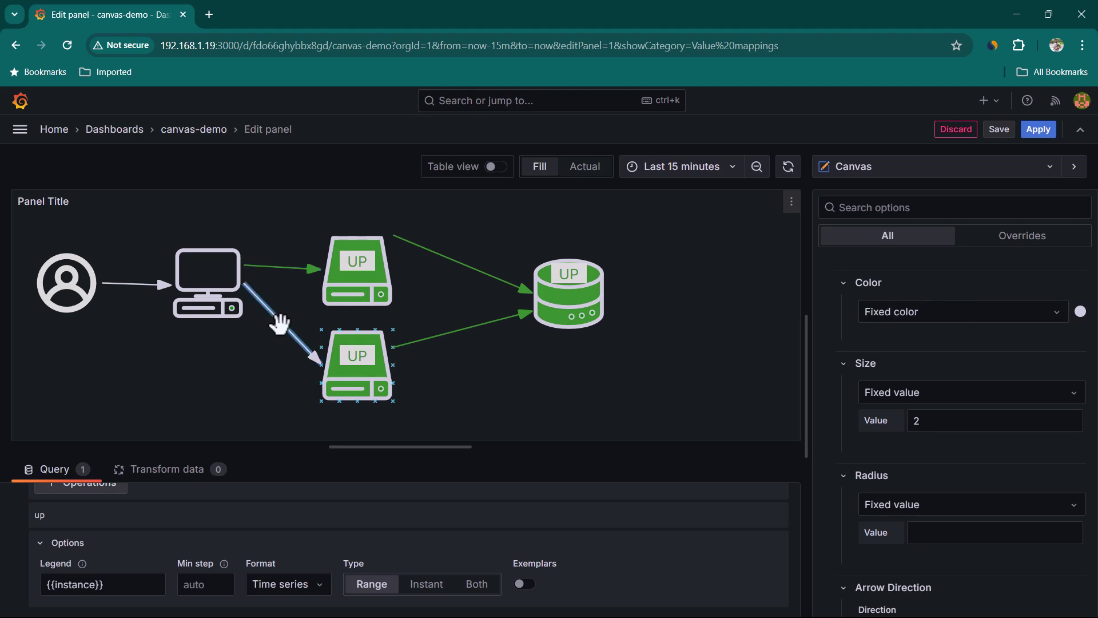
left_click(984, 317)
left_click(972, 387)
left_click(741, 378)
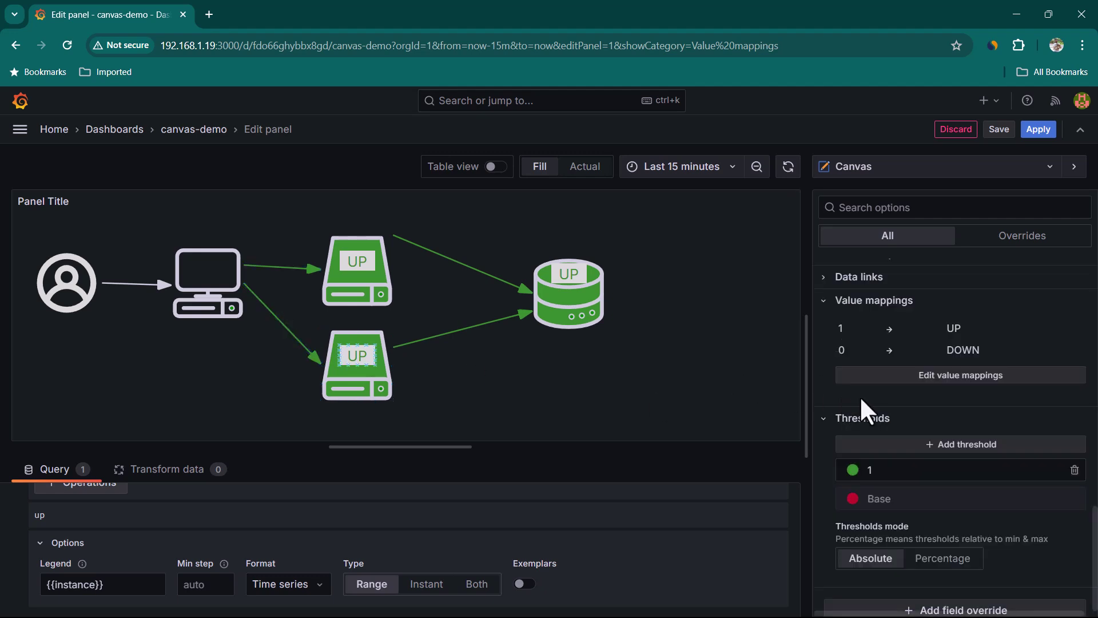
left_click(359, 361)
left_click(486, 395)
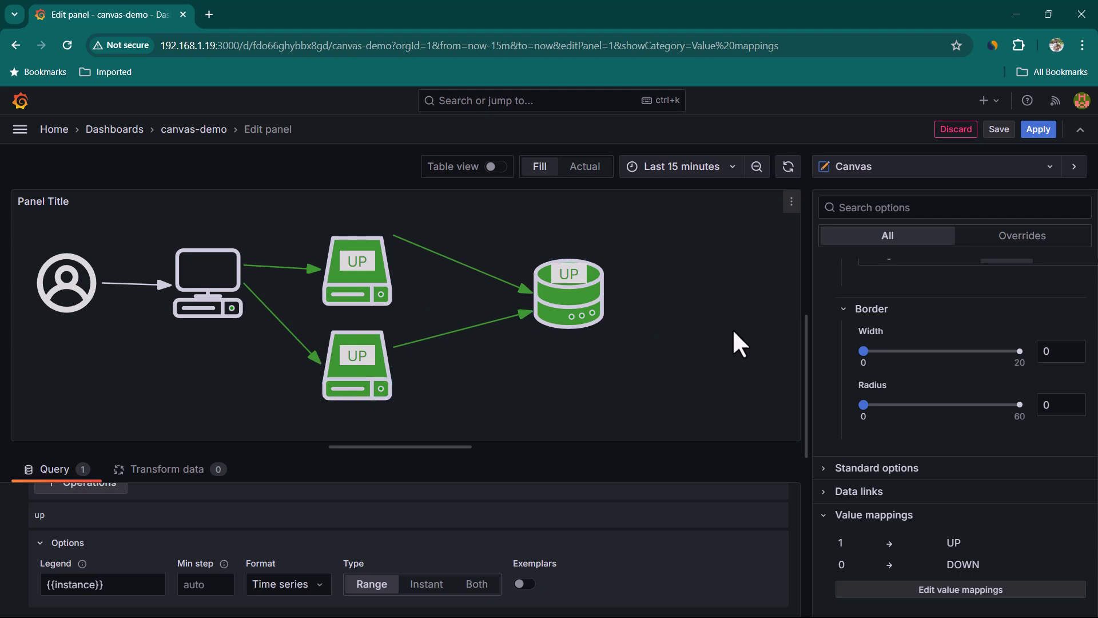
scroll(944, 412, "up", 15)
scroll(898, 361, "down", 4)
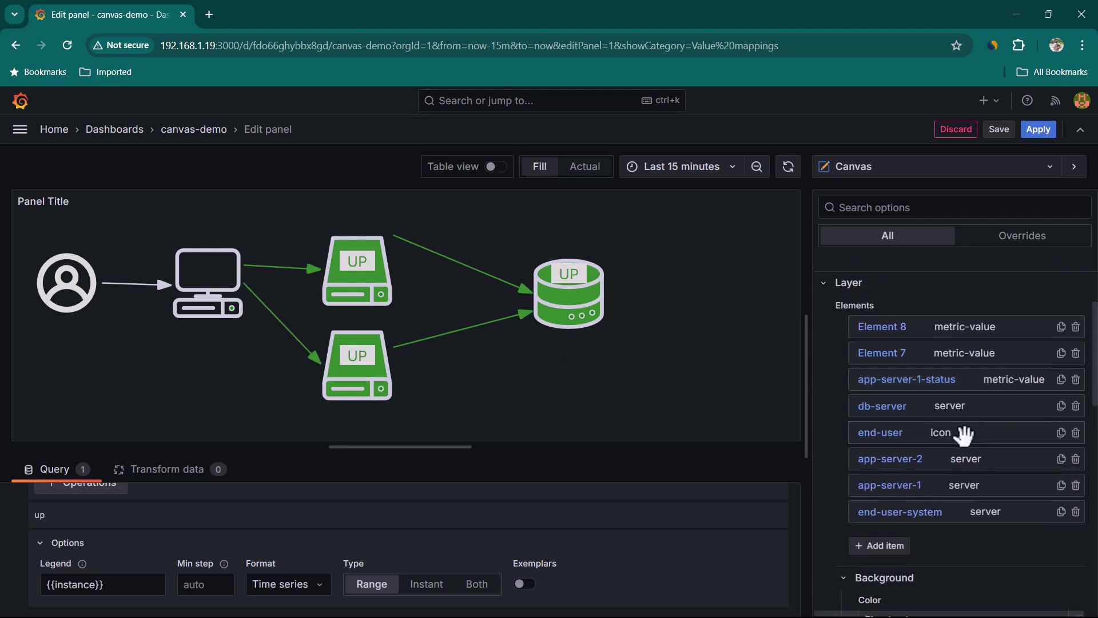
left_click(894, 485)
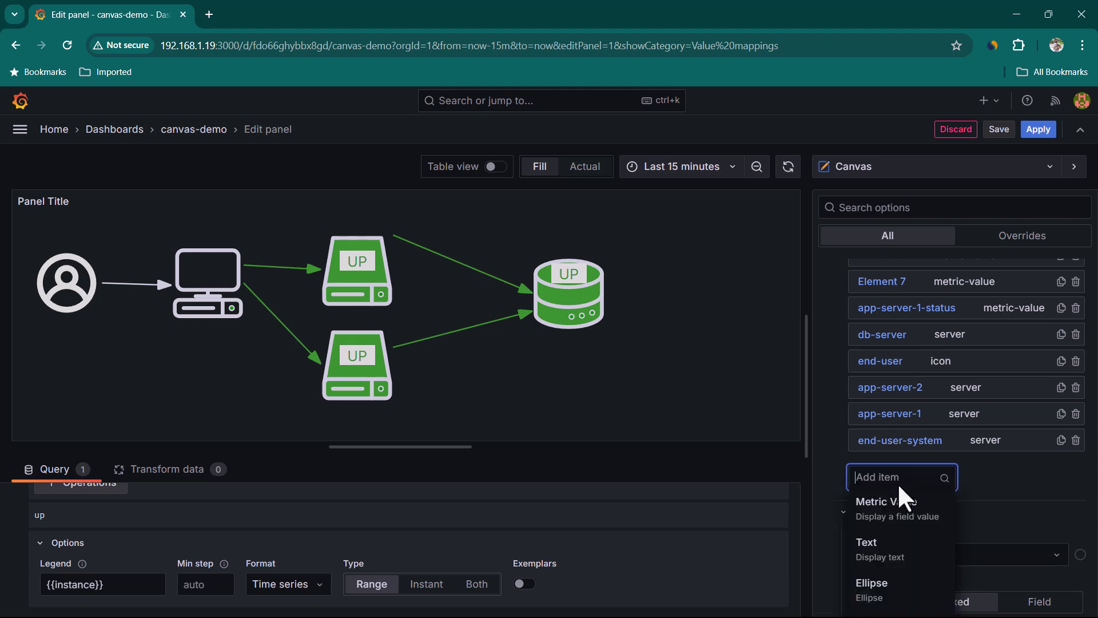
left_click(900, 548)
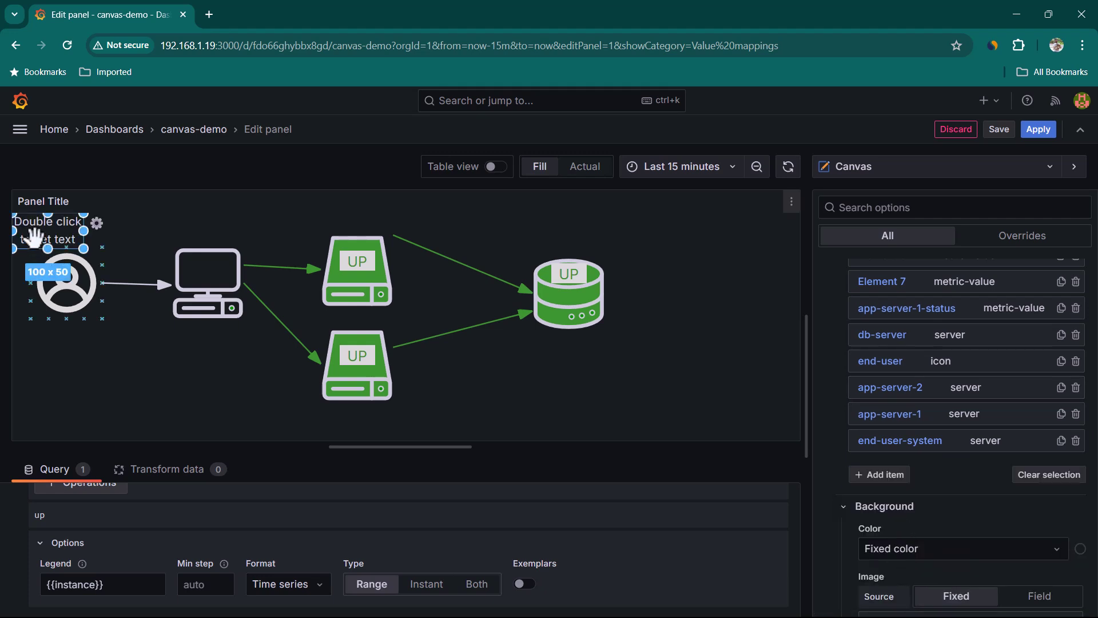
double_click(40, 228)
type("app-server-")
left_click_drag(40, 228, 366, 410)
right_click(366, 420)
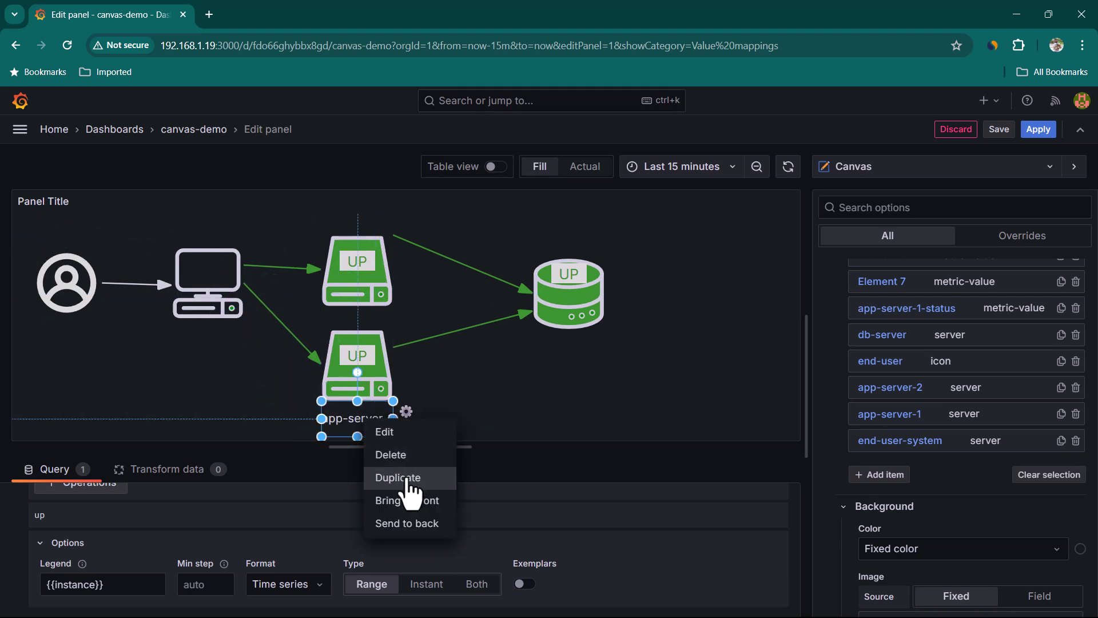
left_click(400, 478)
left_click_drag(395, 252, 366, 229)
double_click(367, 230)
type("2")
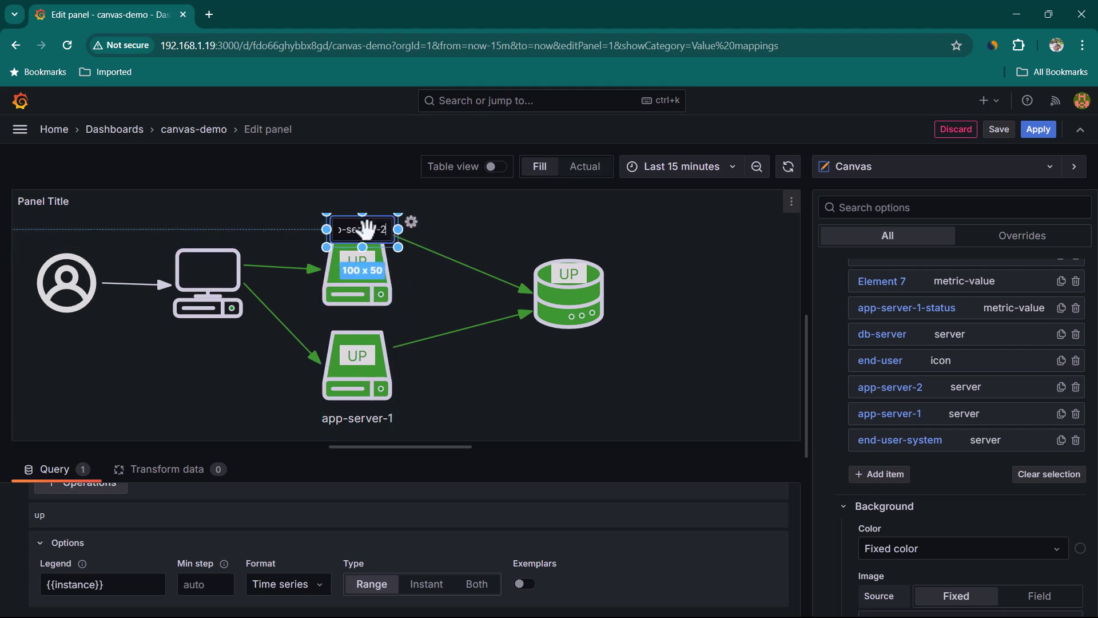
left_click(444, 331)
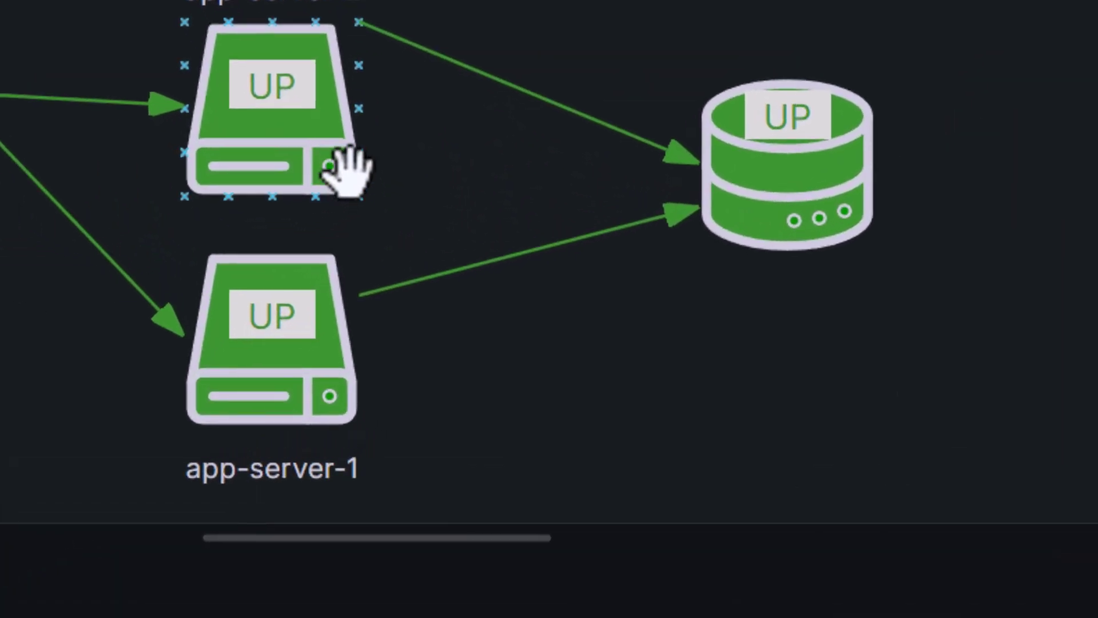
left_click(779, 289)
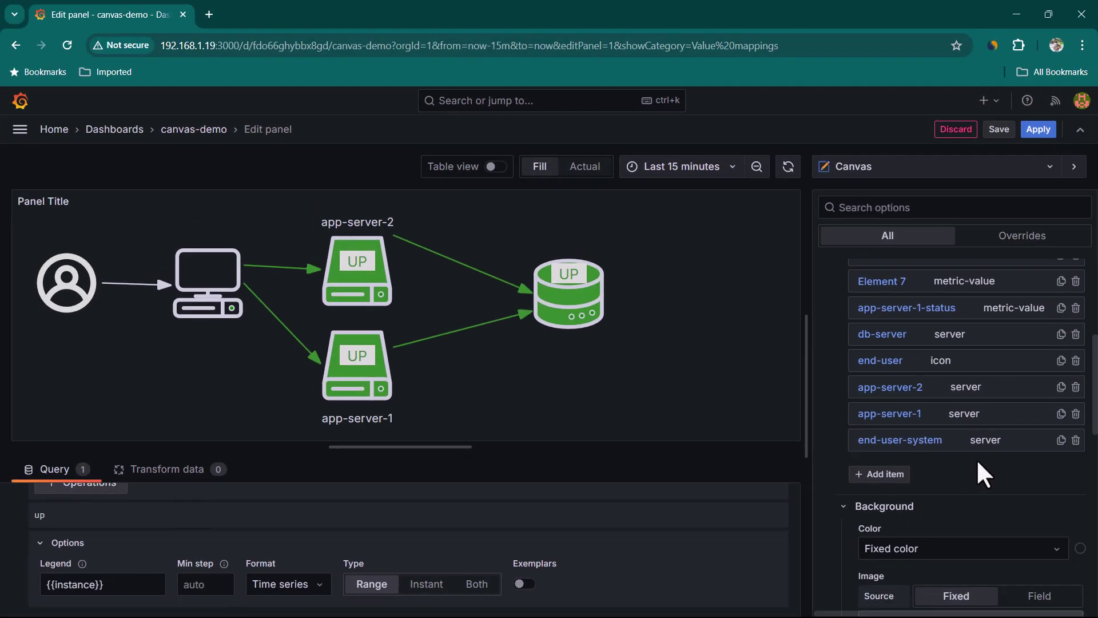
scroll(981, 471, "down", 2)
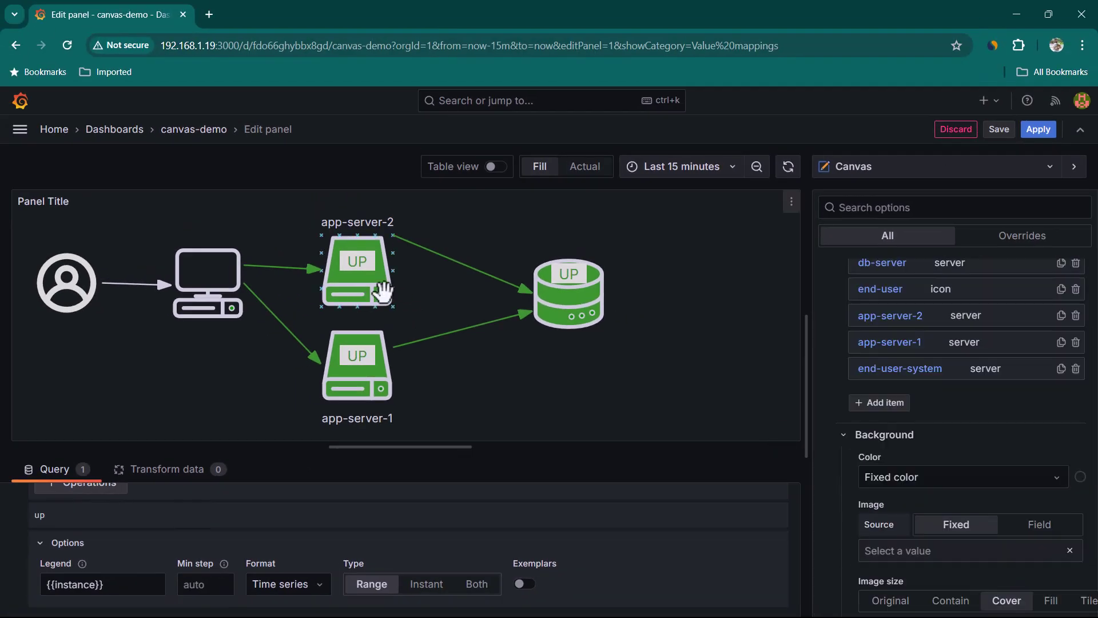
- Set app-server-2's bulb colour to app_server_2:9100 and app-server-1's to app_server_1:9100
left_click(365, 258)
left_click(379, 291)
scroll(953, 445, "down", 8)
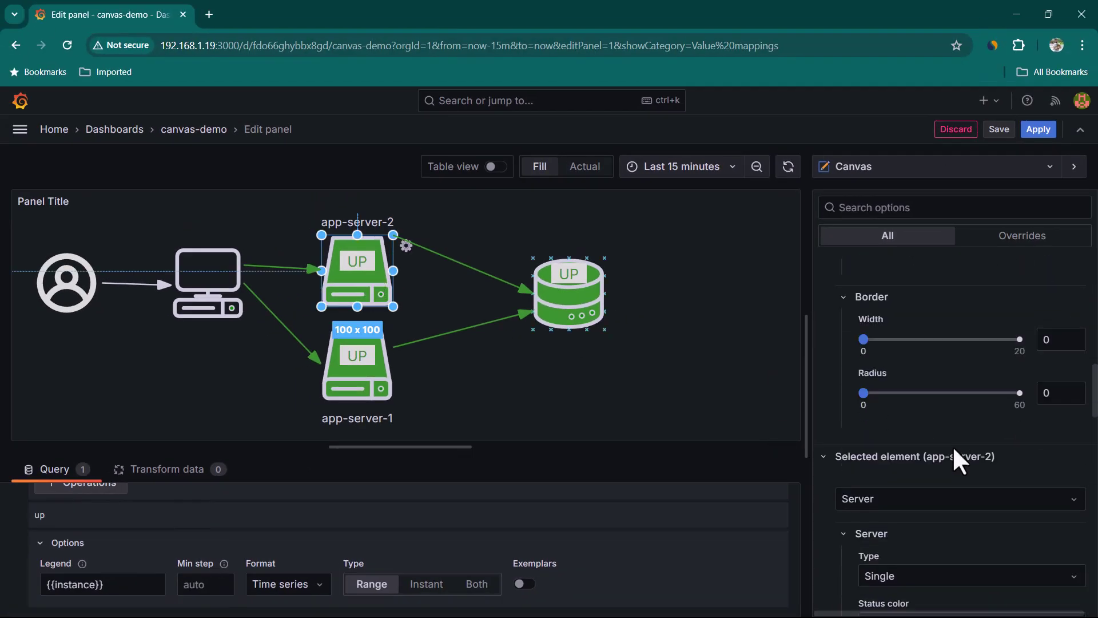
scroll(947, 451, "down", 3)
scroll(863, 372, "up", 1)
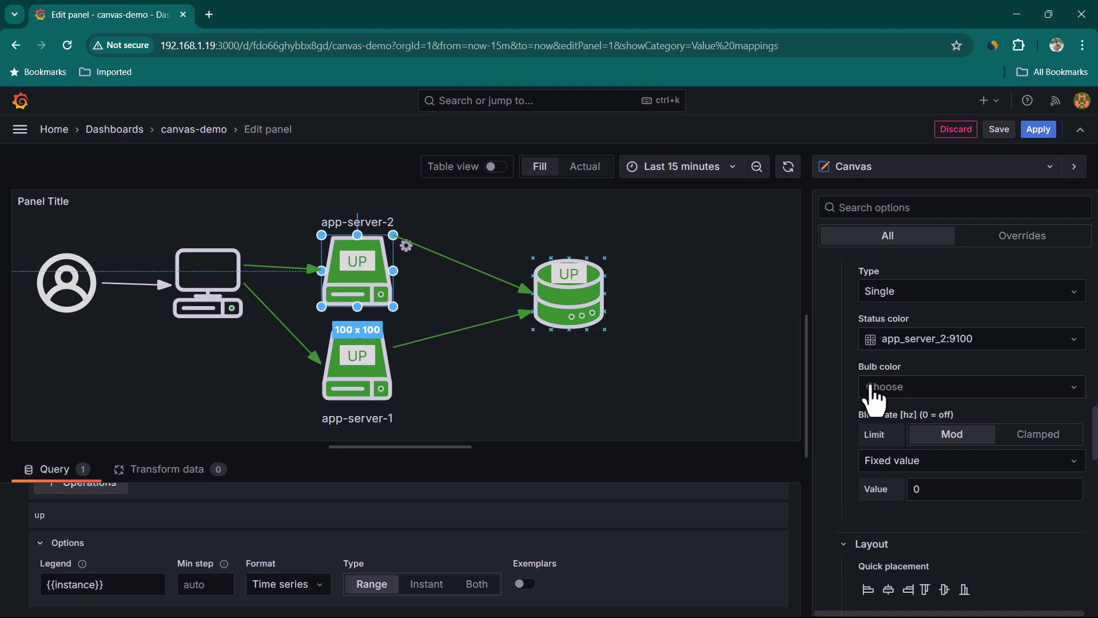
left_click(1006, 391)
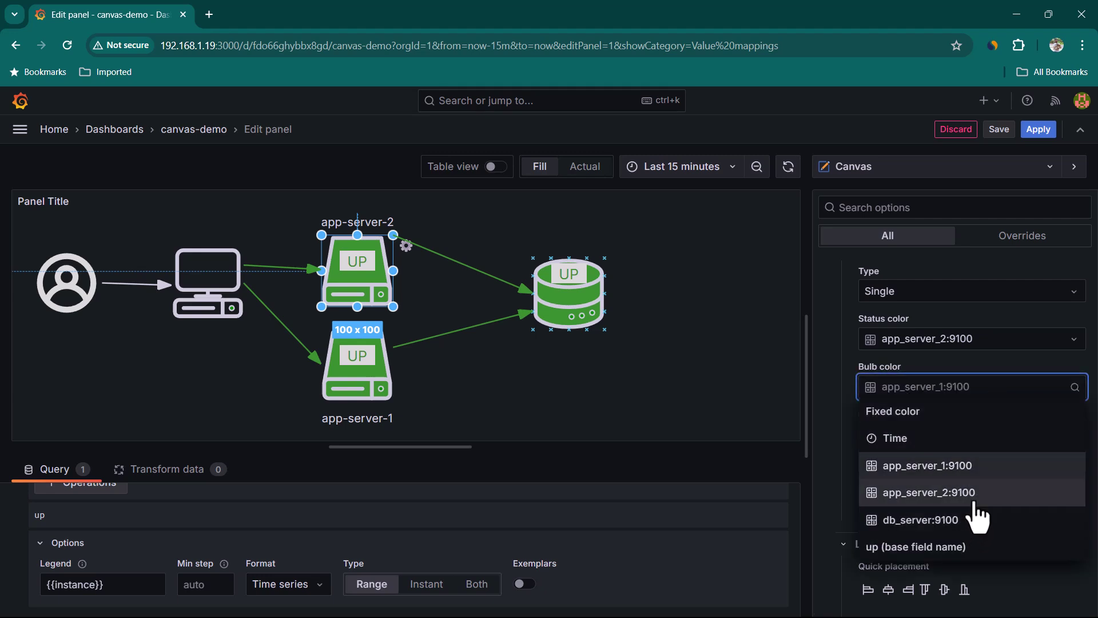
left_click(972, 495)
left_click(366, 373)
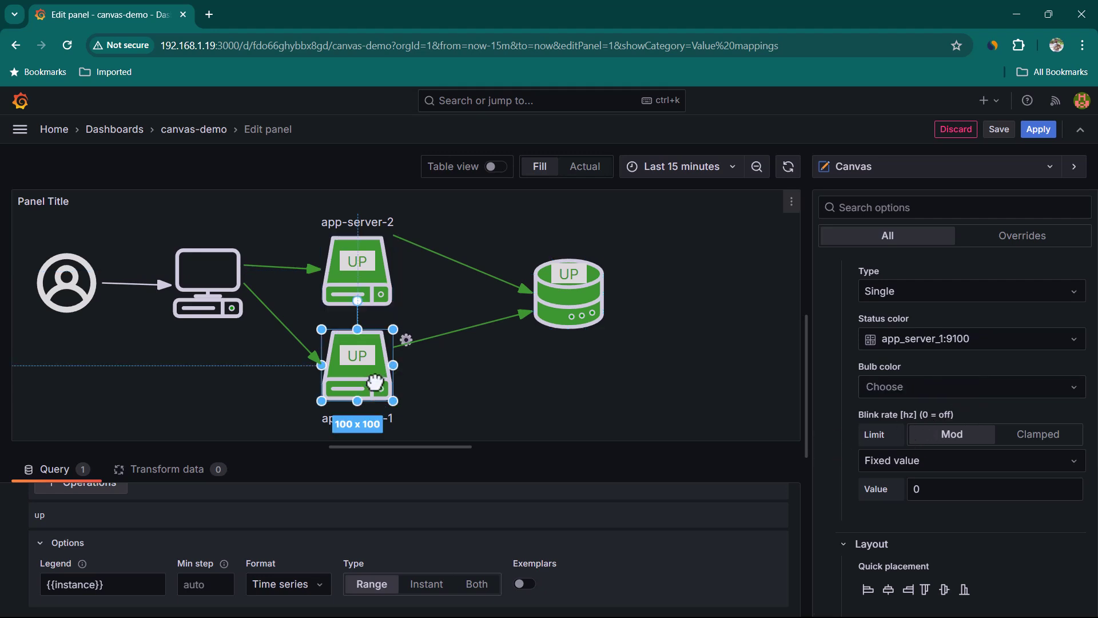
left_click(979, 343)
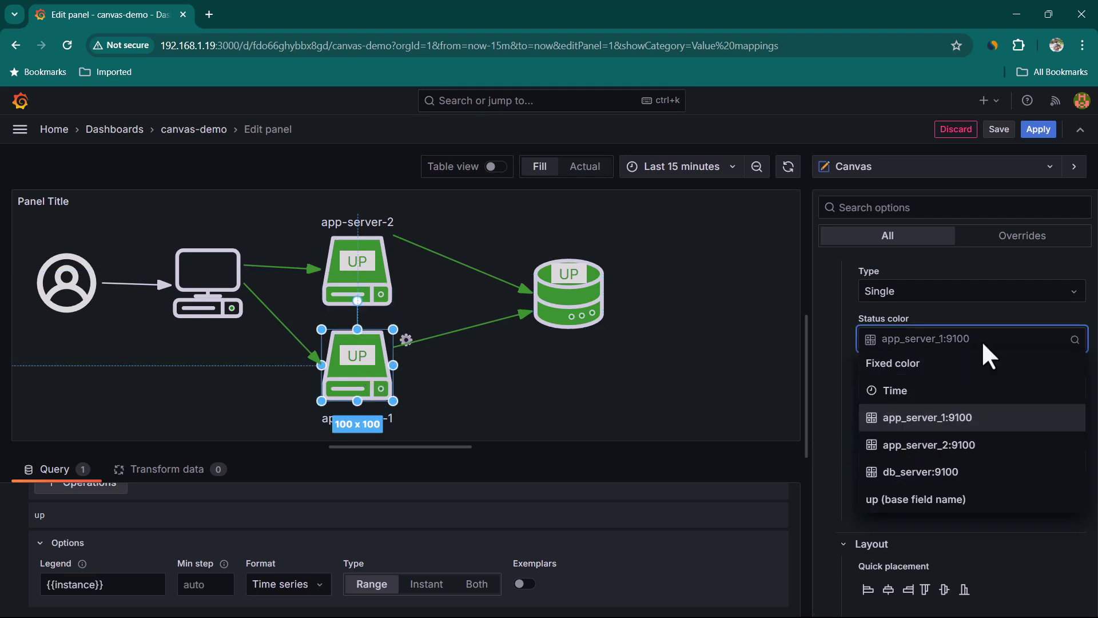
key("Tab")
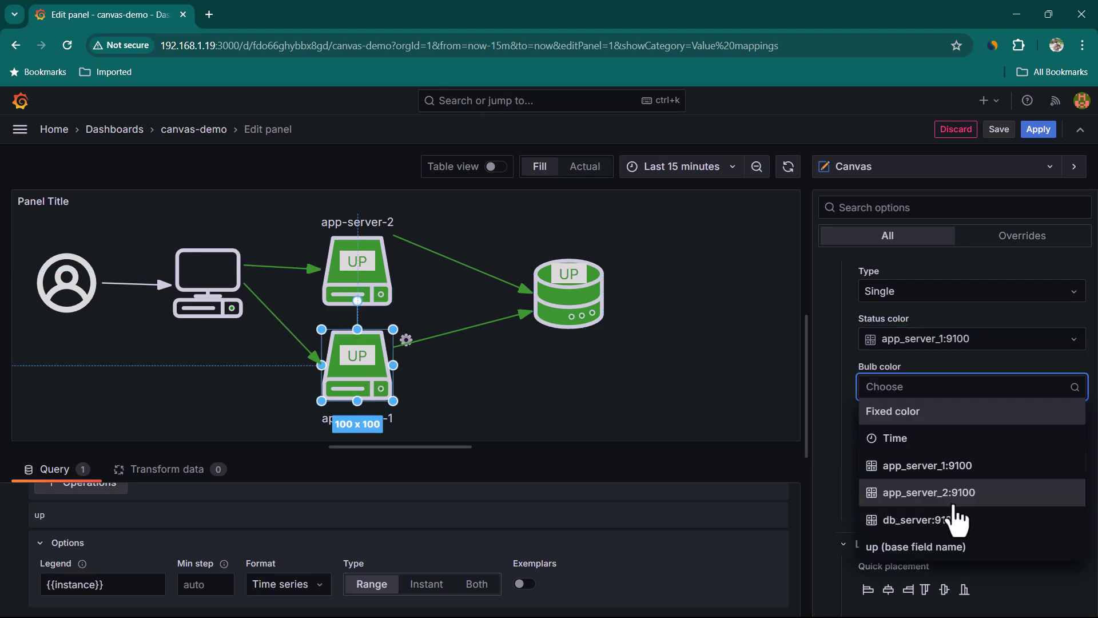
left_click(983, 479)
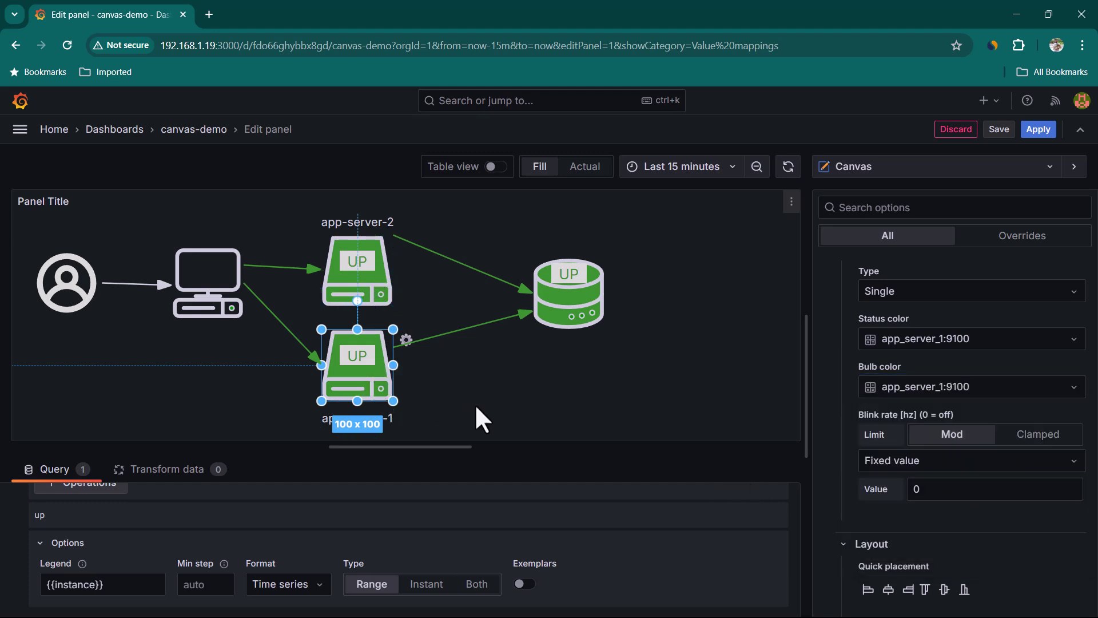
left_click(587, 303)
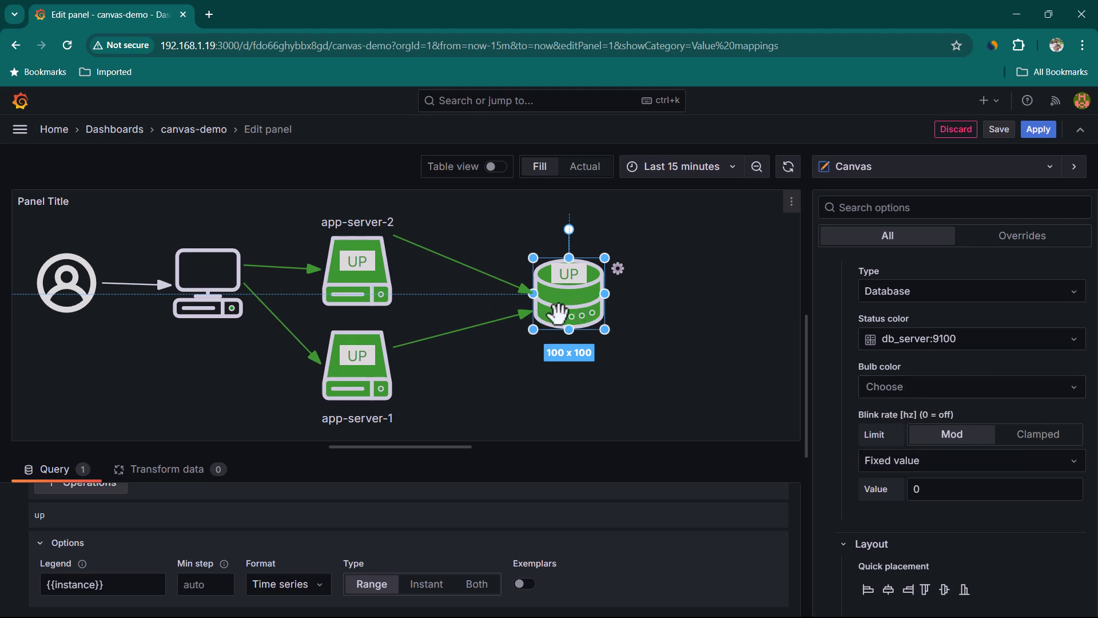
left_click(611, 376)
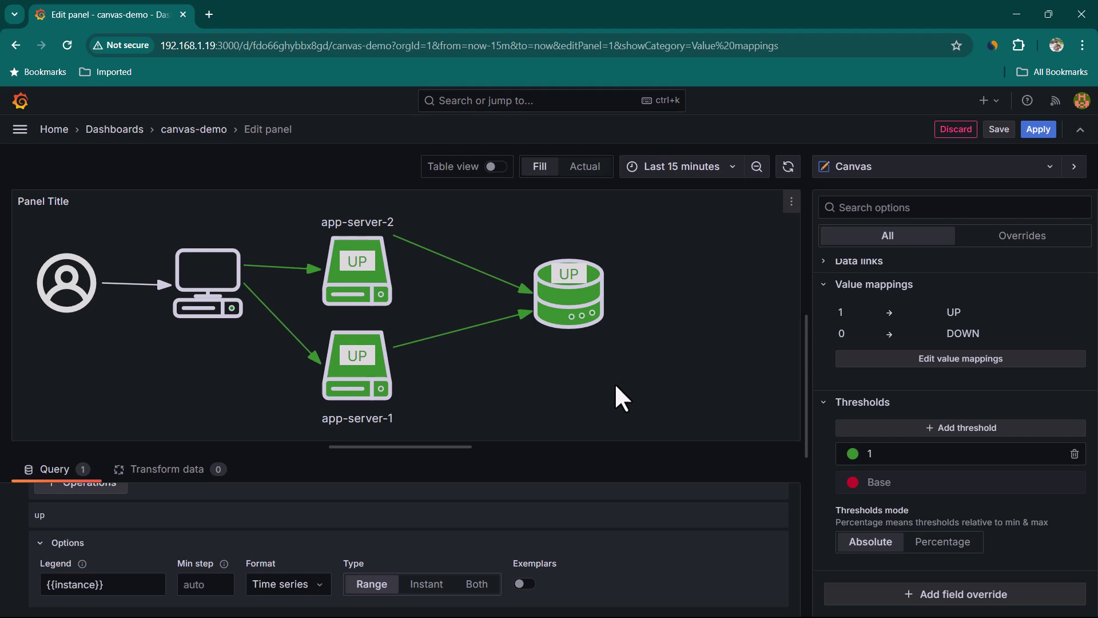
- Apply the panel edits and save the canvas-demo dashboard
left_click(1038, 130)
left_click(709, 147)
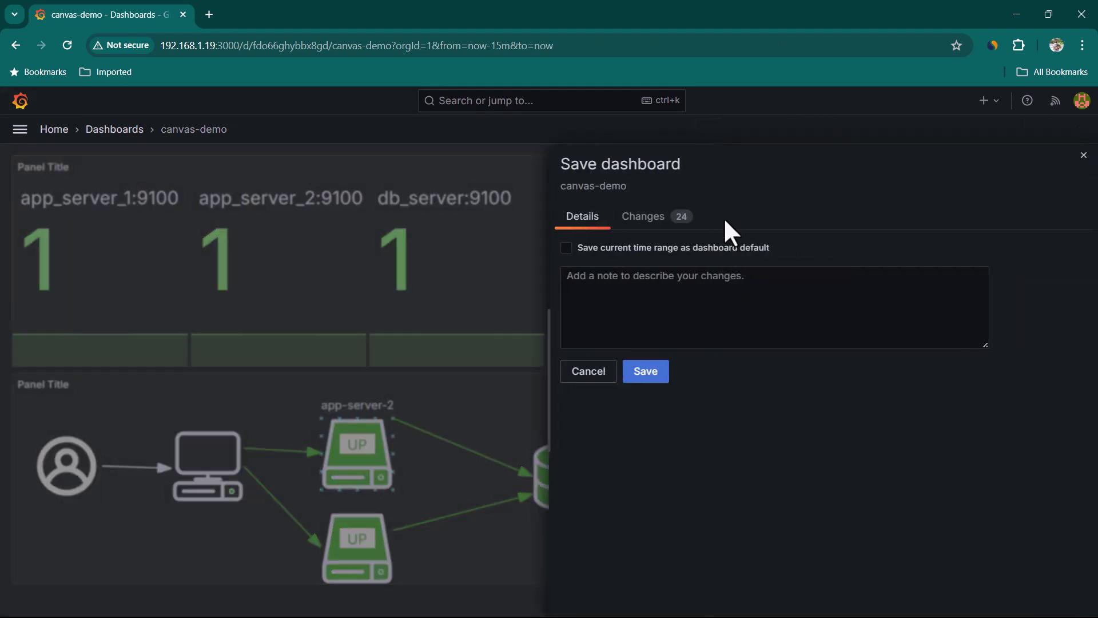
left_click(650, 375)
- Shrink the stat panel, move it top-right, and make the canvas panel taller
left_click_drag(545, 365, 410, 311)
left_click_drag(186, 160, 826, 170)
left_click_drag(635, 366, 632, 434)
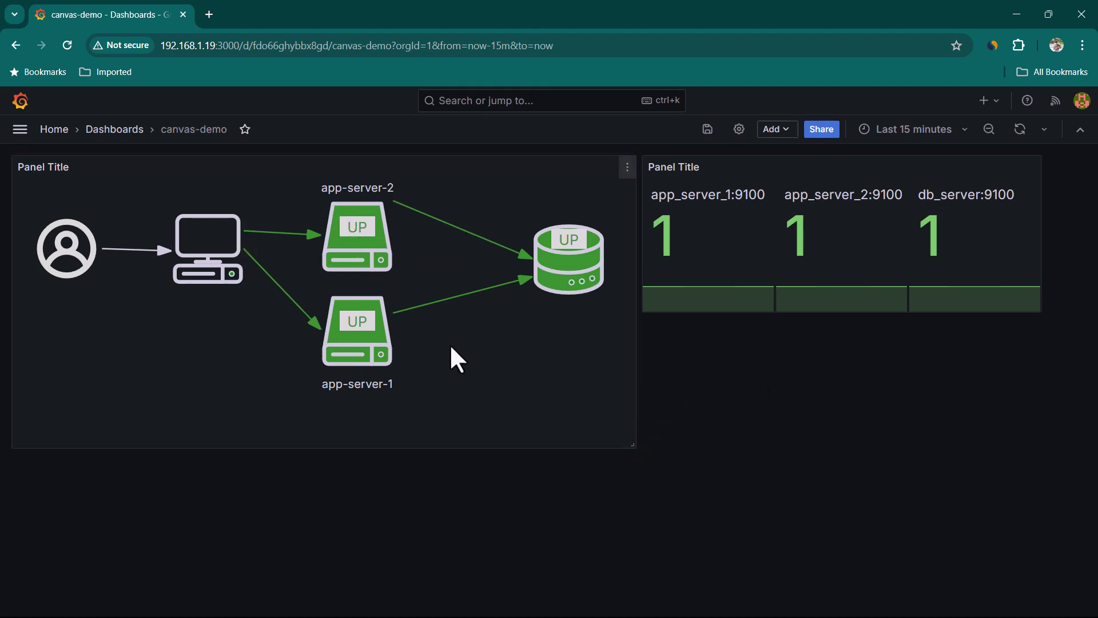
left_click_drag(356, 318, 350, 322)
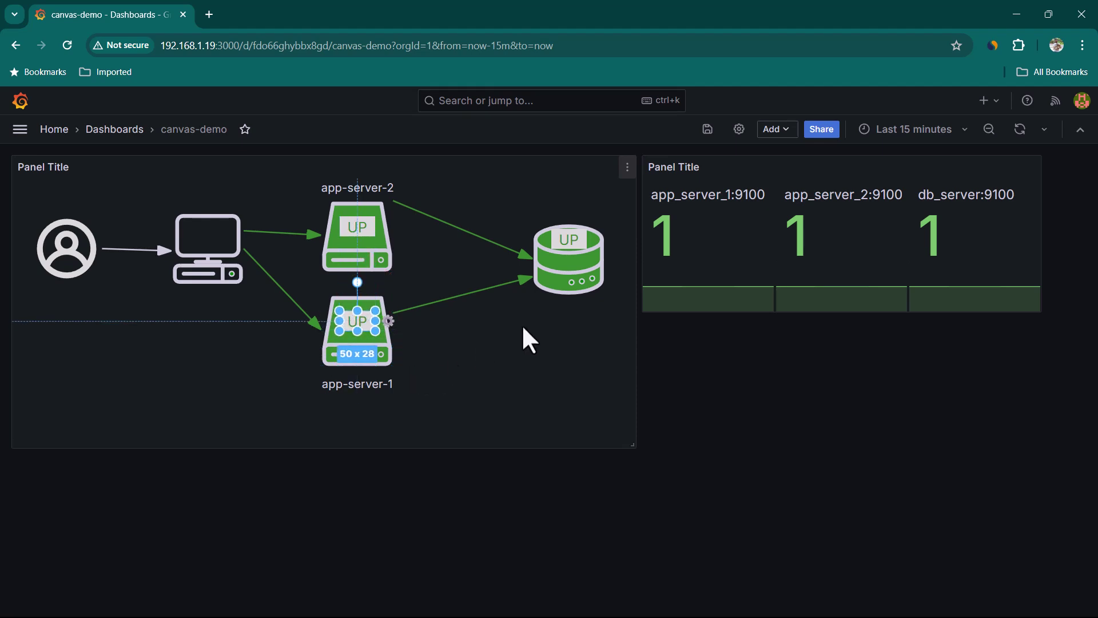
left_click(560, 246)
left_click(619, 356)
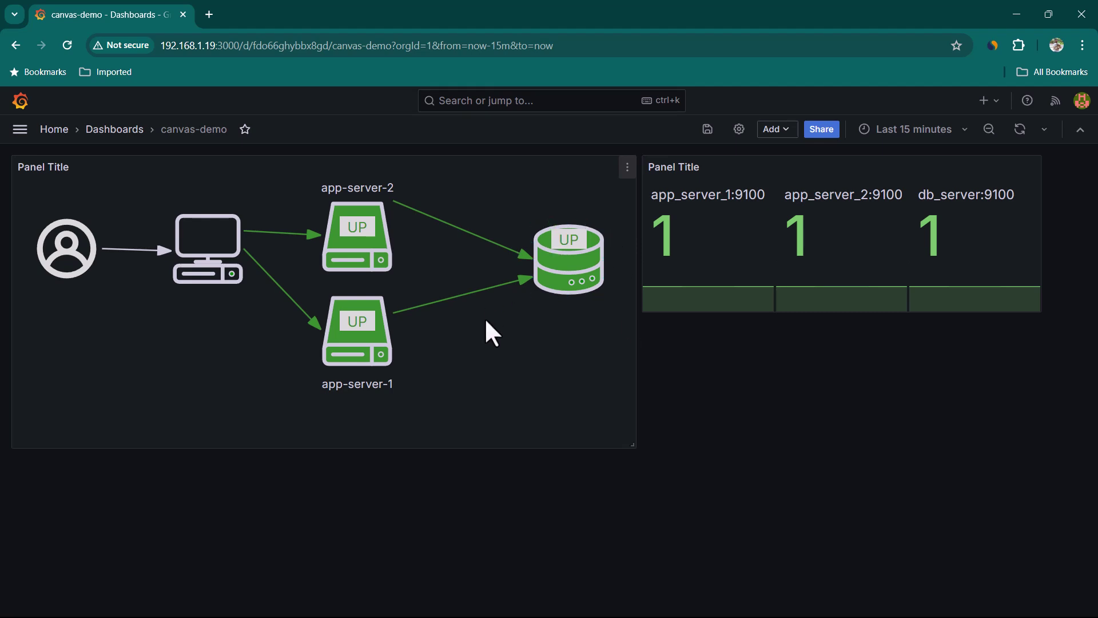
left_click(627, 167)
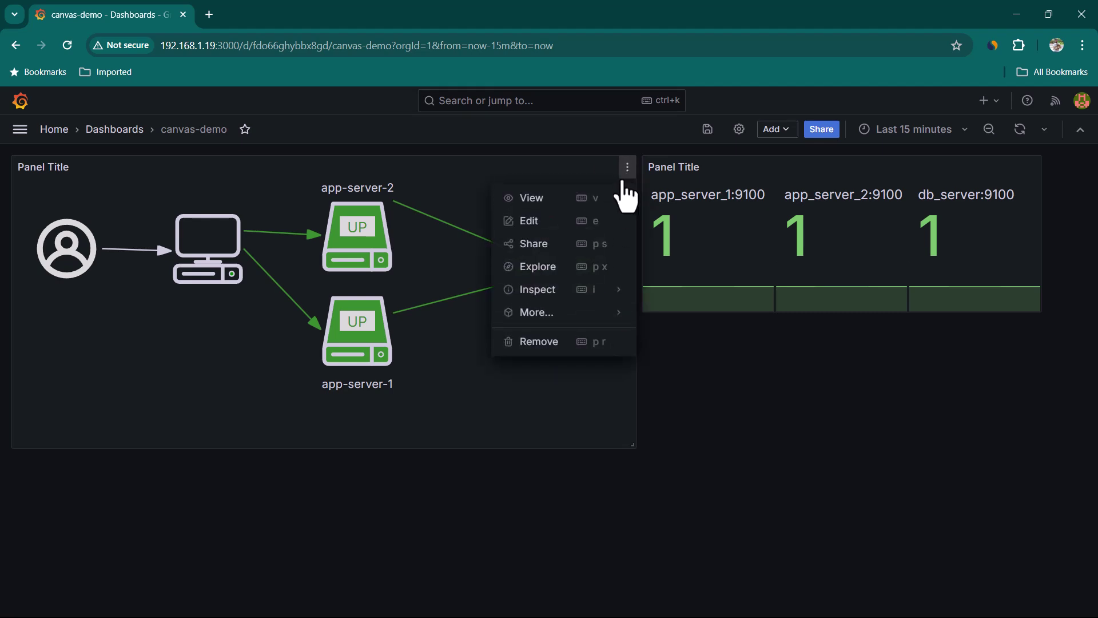
- Switch off Inline editing for the canvas panel and apply the change to the dashboard
left_click(531, 227)
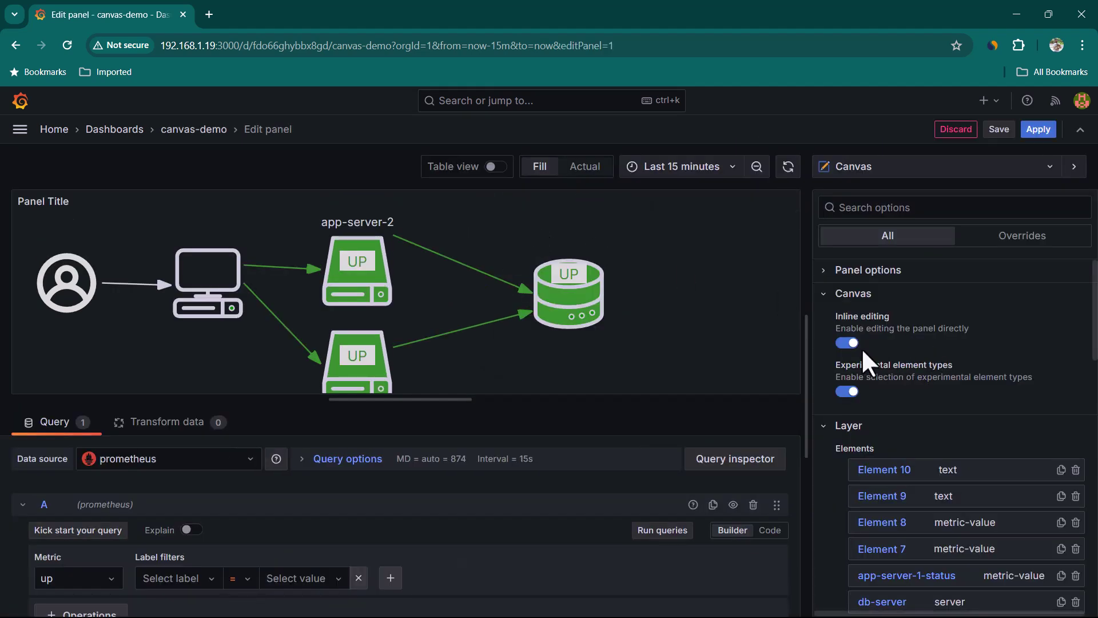
left_click(845, 344)
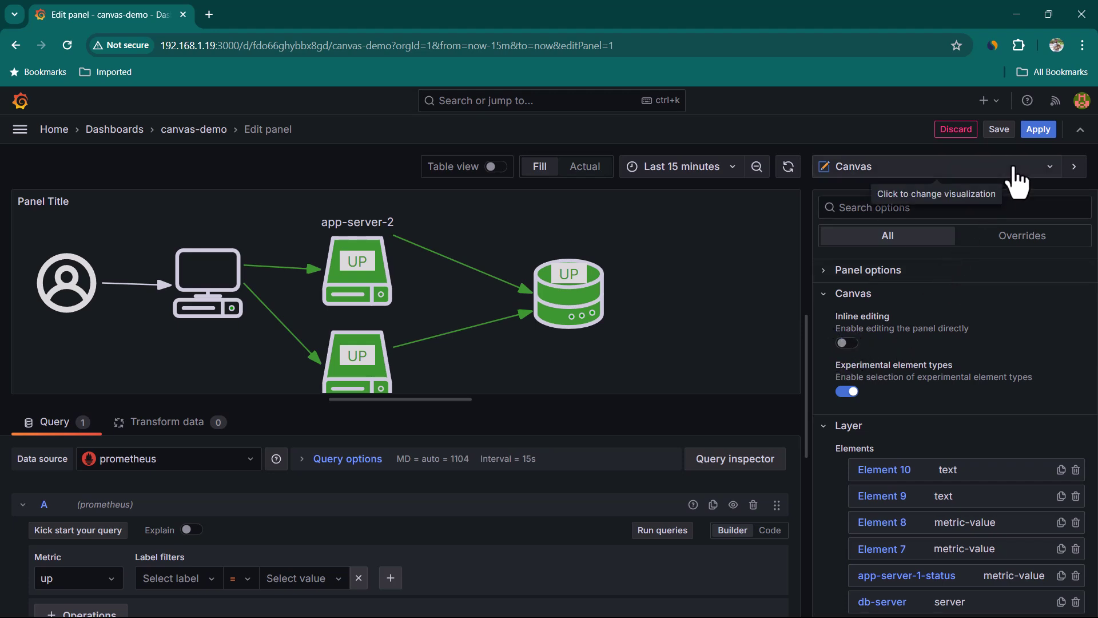
left_click(1039, 129)
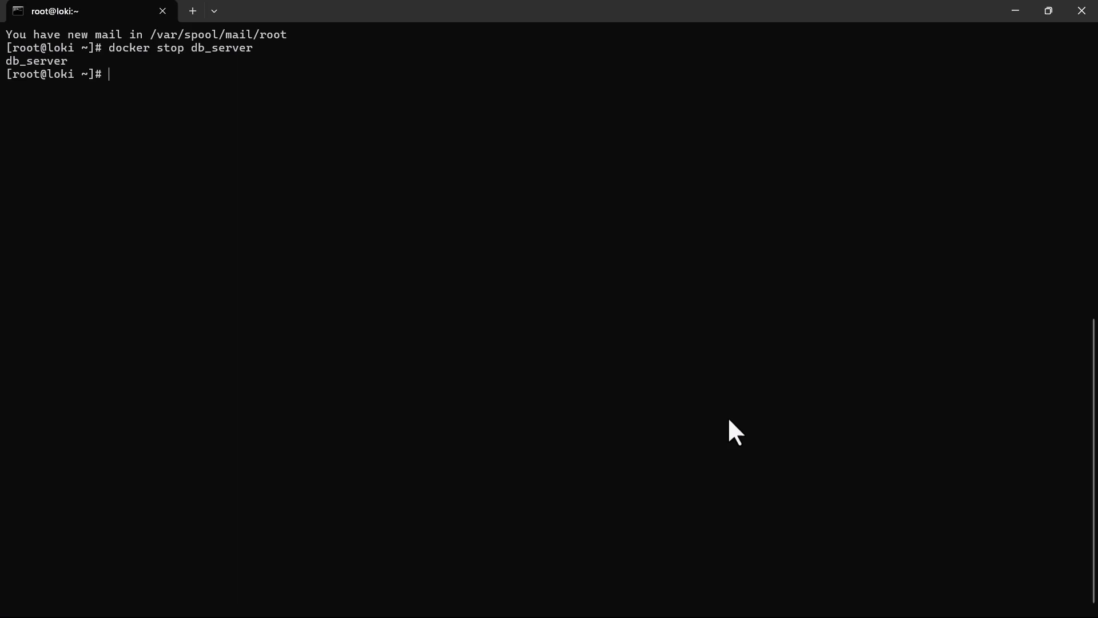
key("alt+Tab")
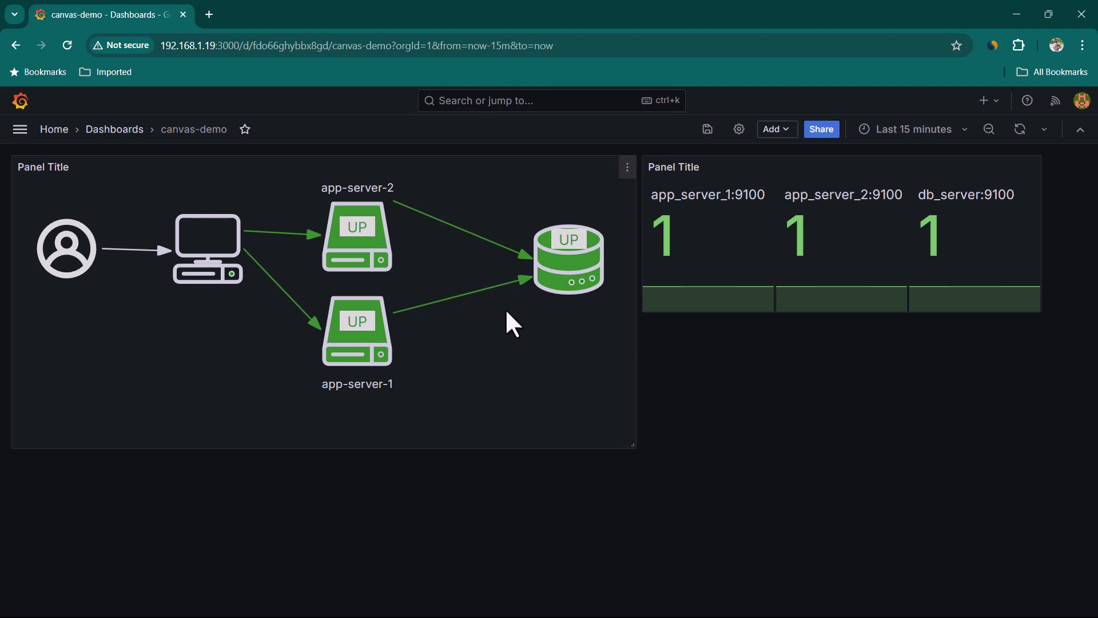
left_click(1044, 130)
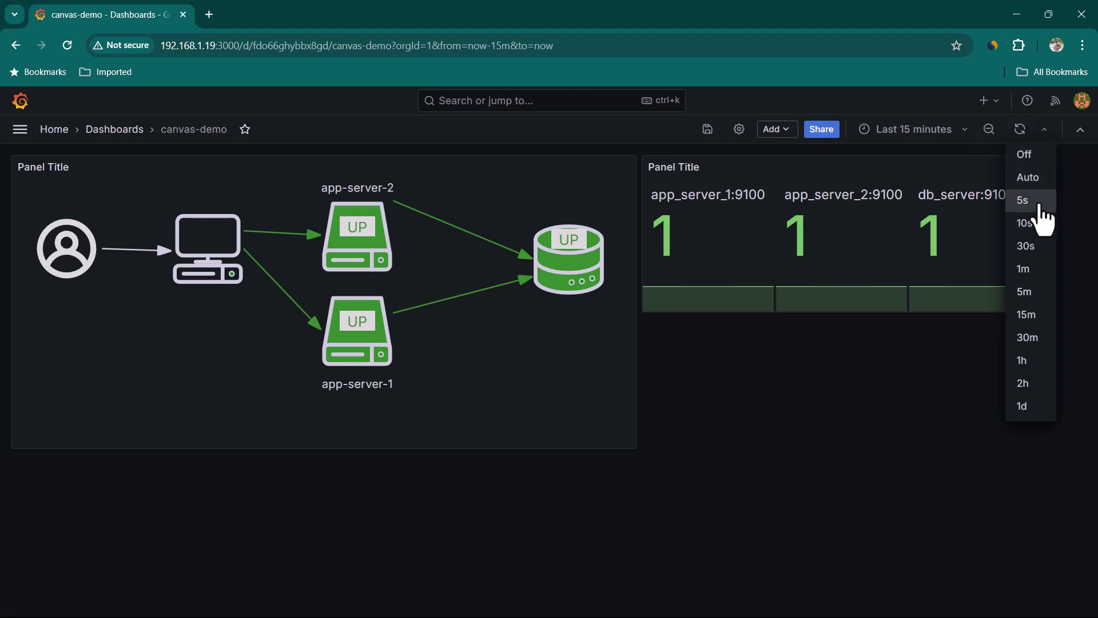
- Set auto-refresh to 5s and highlight the red DOWN database element
left_click(1027, 200)
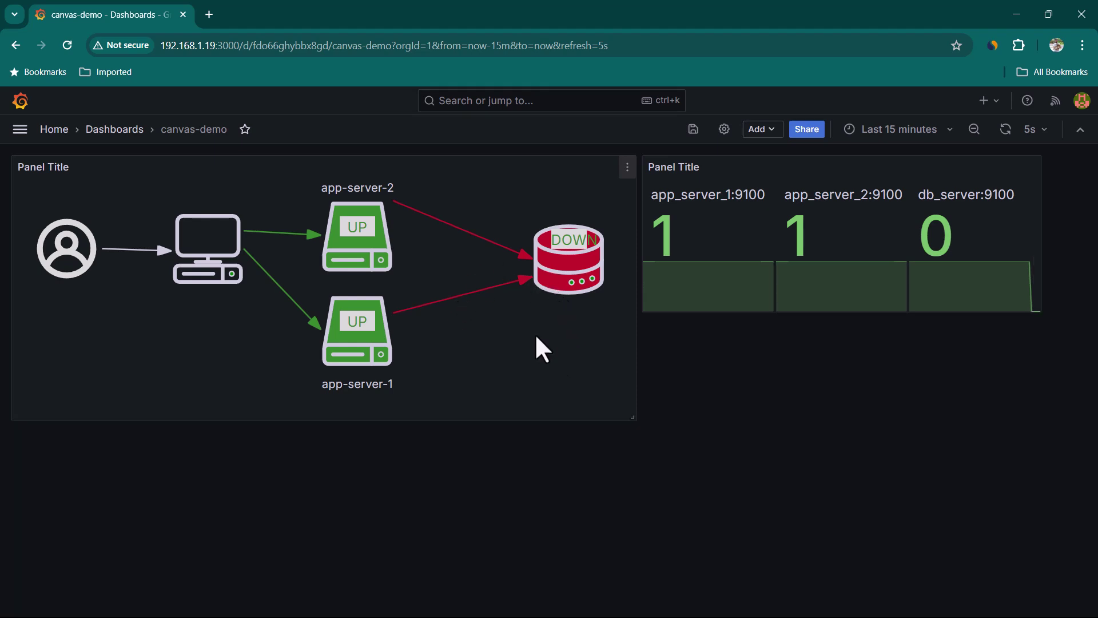
left_click(567, 278)
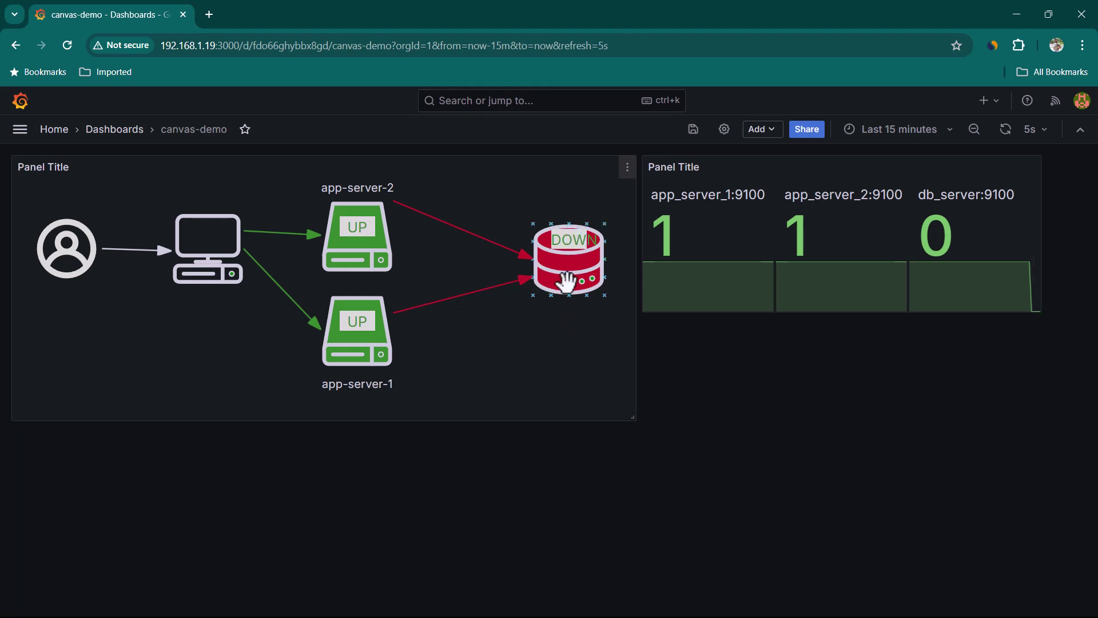
left_click(373, 233)
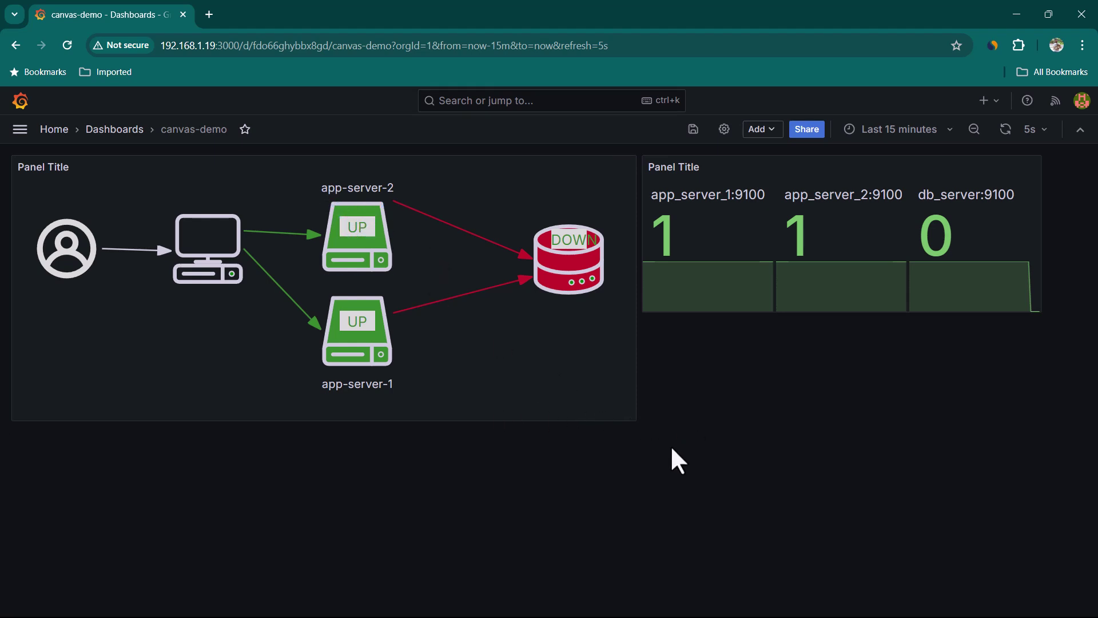
- In the terminal, restart db_server and stop app_server_1 with docker commands
key("alt+Tab")
type("docker star")
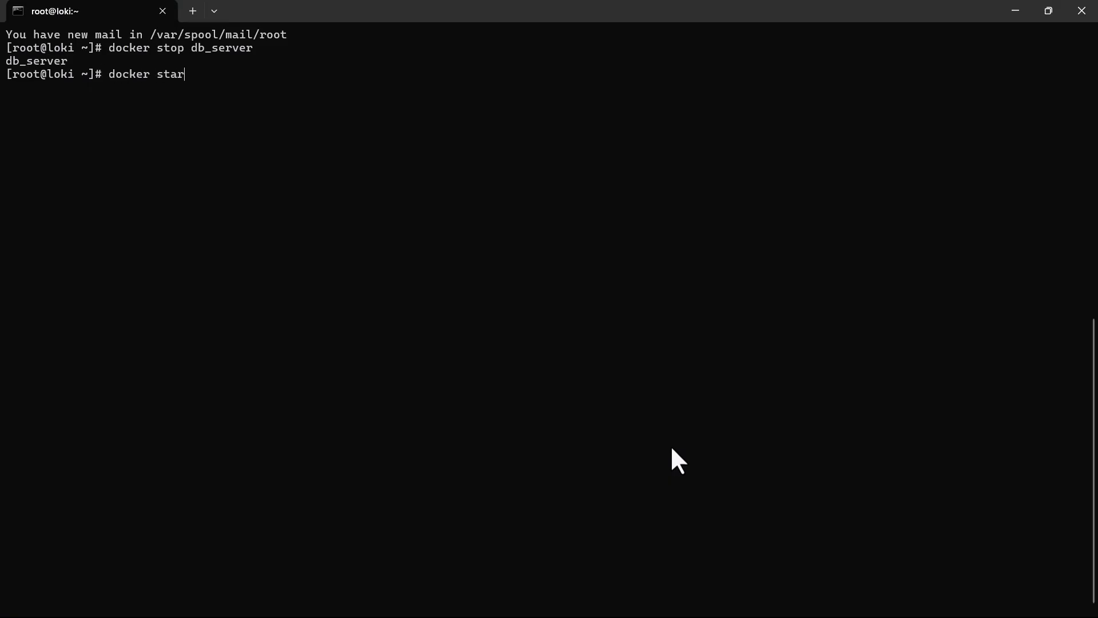
type("t db_servr")
key("Return")
type("docker stop app_server_1")
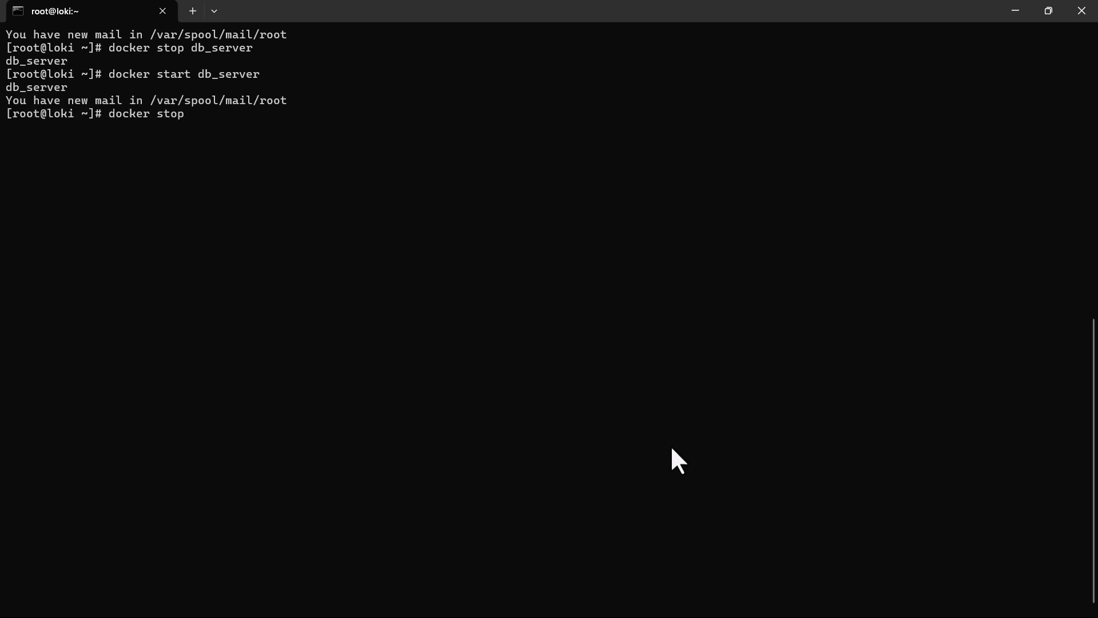
key("Return")
key("alt+Tab")
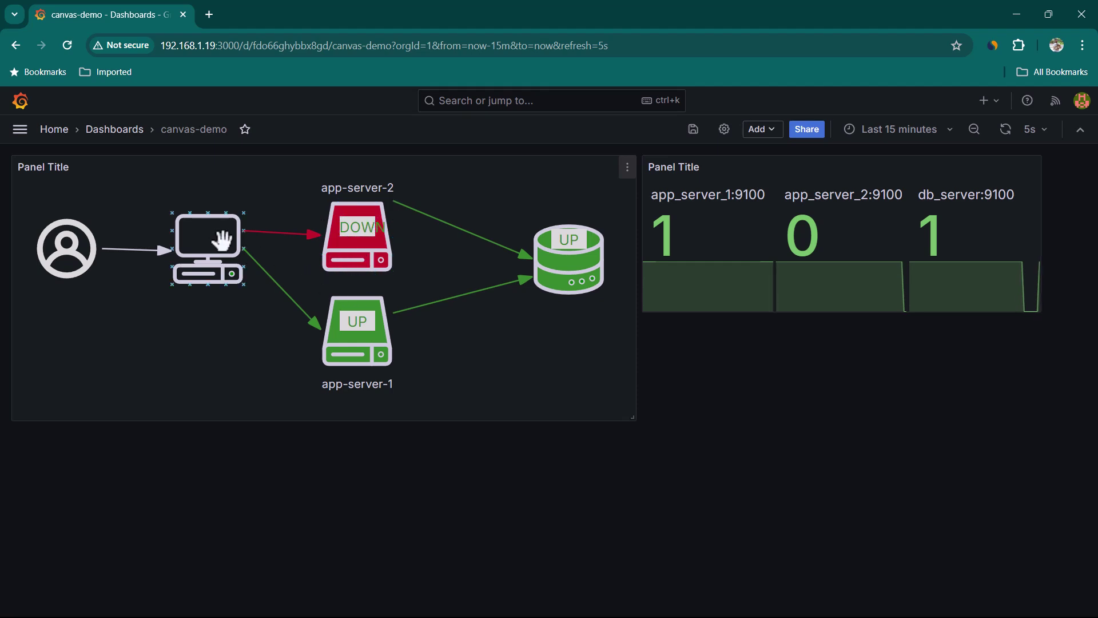
- Select the red connection into app-server-2, then clear the selection
left_click(266, 232)
left_click(251, 342)
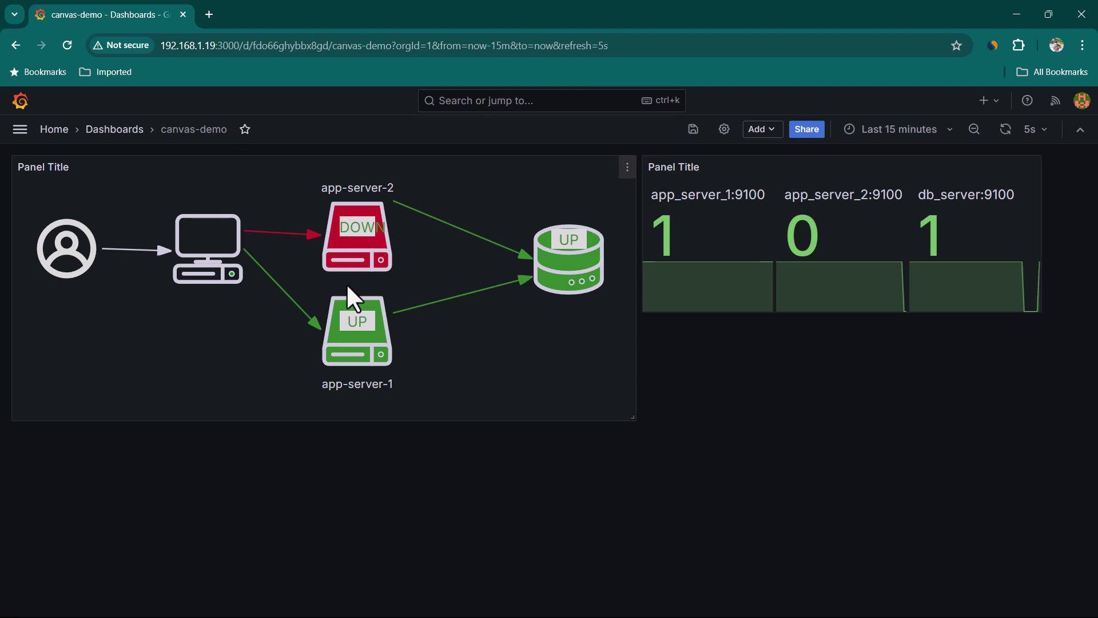